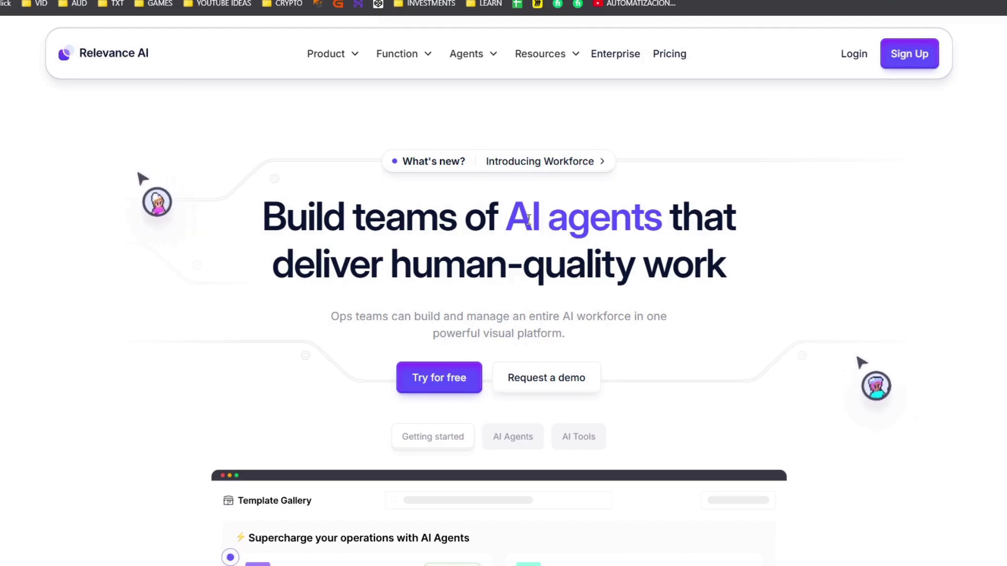
Step: Examine the Relevance AI homepage introduction, plan note, target audience, customer story and ready-made agent sections
{"action": "scroll", "coordinate": [528, 219], "scroll_direction": "down", "scroll_amount": 5}
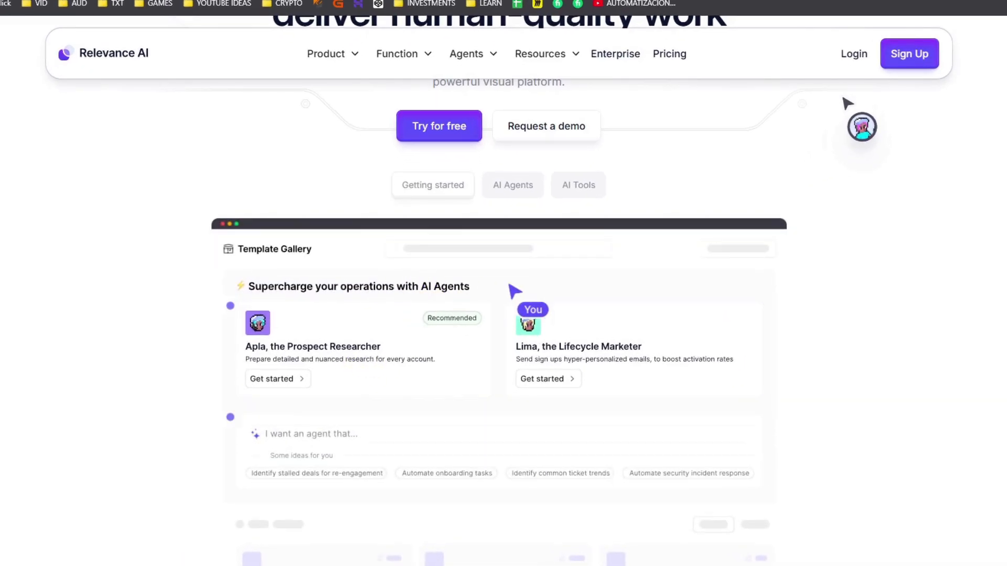
{"action": "scroll", "coordinate": [434, 288], "scroll_direction": "down", "scroll_amount": 5}
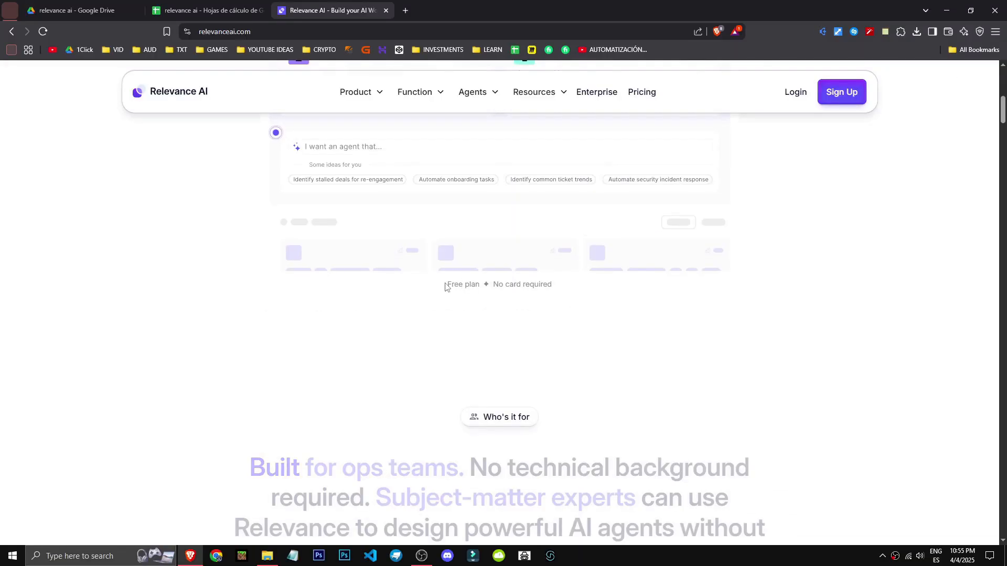
{"action": "left_click_drag", "start_coordinate": [445, 287], "coordinate": [550, 287]}
{"action": "left_click", "coordinate": [557, 289]}
{"action": "scroll", "coordinate": [229, 302], "scroll_direction": "down", "scroll_amount": 6}
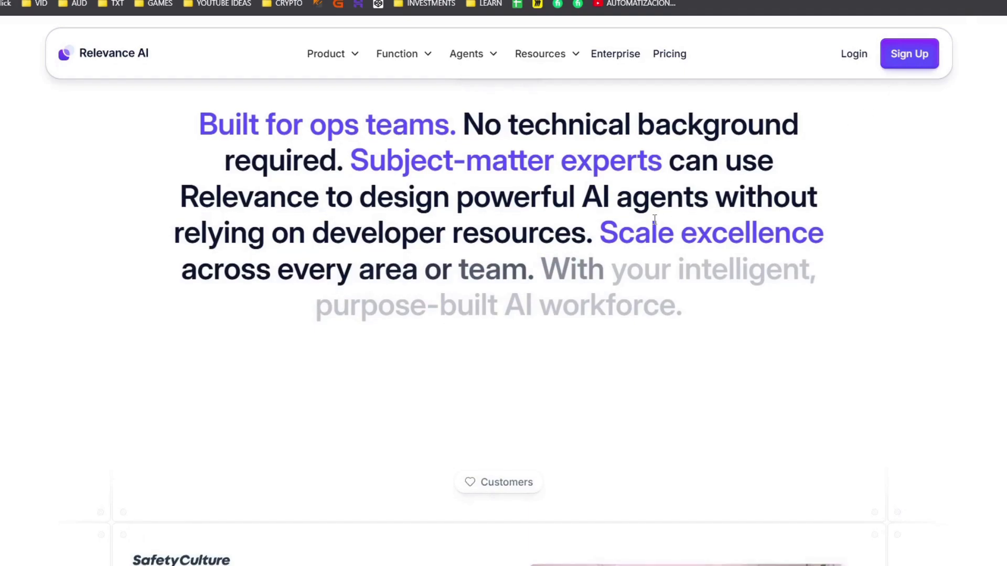
{"action": "scroll", "coordinate": [631, 240], "scroll_direction": "down", "scroll_amount": 4}
{"action": "scroll", "coordinate": [631, 240], "scroll_direction": "down", "scroll_amount": 2}
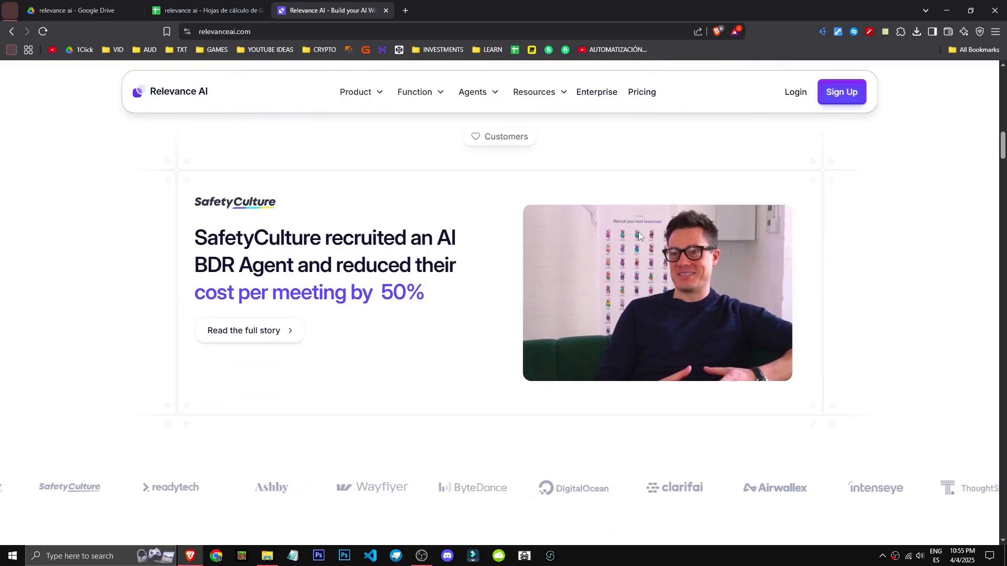
{"action": "scroll", "coordinate": [638, 235], "scroll_direction": "down", "scroll_amount": 8}
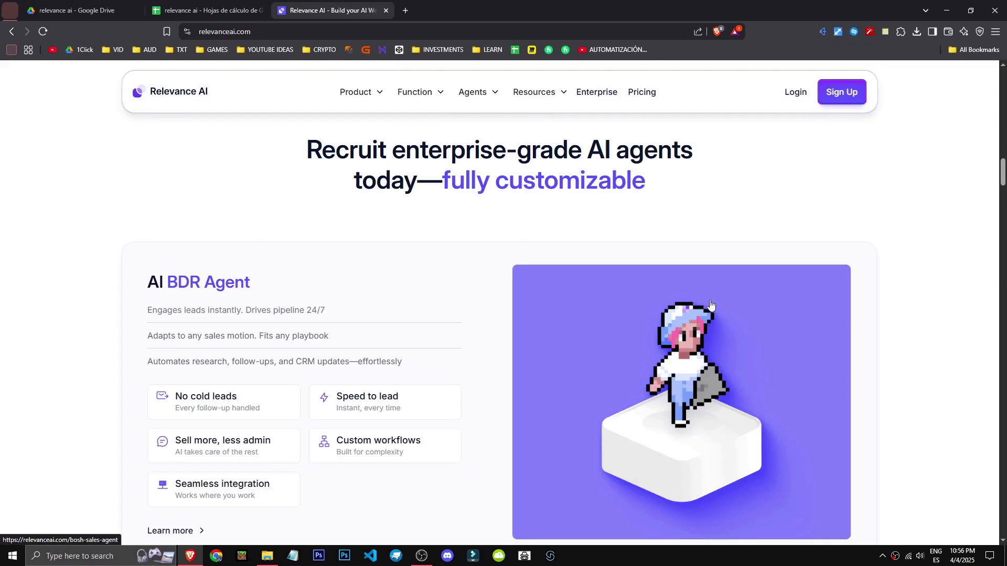
{"action": "scroll", "coordinate": [711, 305], "scroll_direction": "down", "scroll_amount": 15}
{"action": "scroll", "coordinate": [706, 366], "scroll_direction": "up", "scroll_amount": 4}
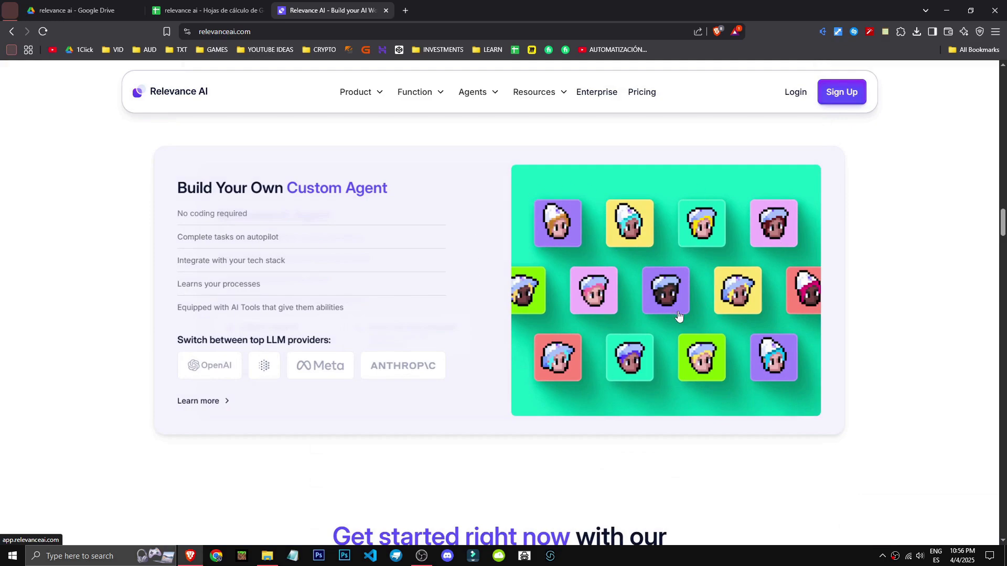
Step: Examine the homepage's custom agent features, template gallery, build and customize stages, and platform benefits
{"action": "left_click_drag", "start_coordinate": [230, 190], "coordinate": [395, 194]}
{"action": "left_click", "coordinate": [394, 194]}
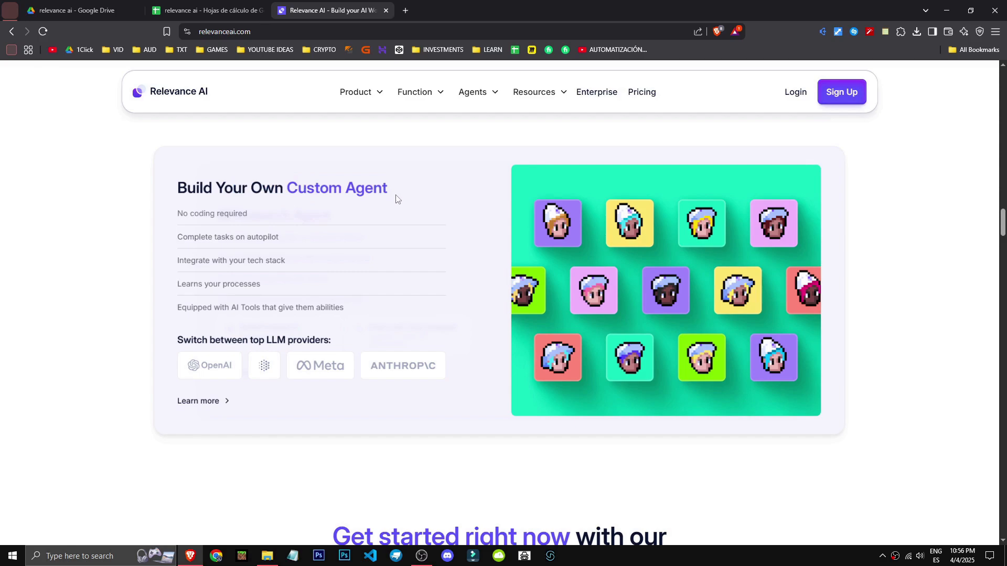
{"action": "left_click_drag", "start_coordinate": [222, 261], "coordinate": [286, 261]}
{"action": "left_click", "coordinate": [295, 256]}
{"action": "scroll", "coordinate": [313, 327], "scroll_direction": "down", "scroll_amount": 10}
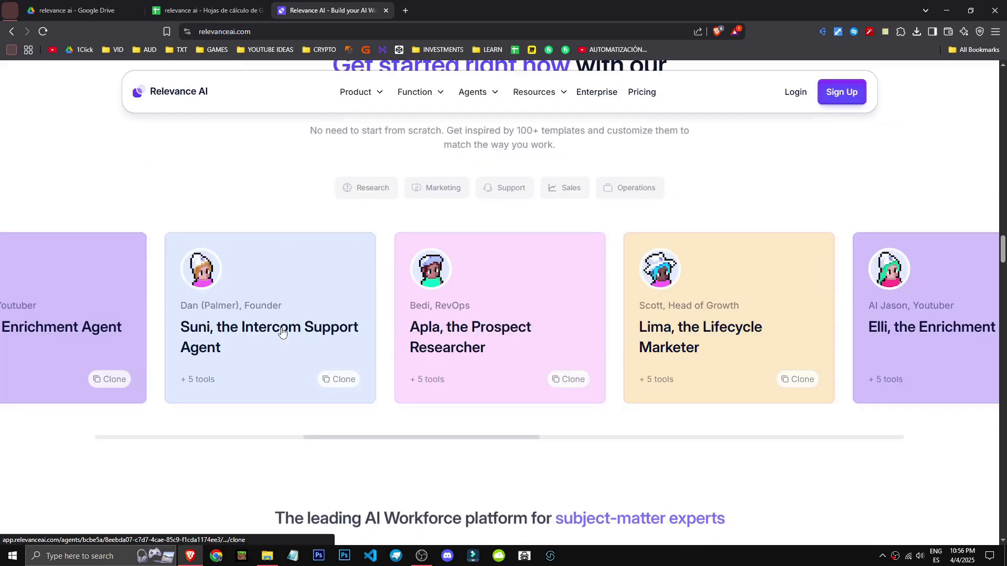
{"action": "scroll", "coordinate": [700, 378], "scroll_direction": "up", "scroll_amount": 3}
{"action": "left_click_drag", "start_coordinate": [736, 455], "coordinate": [282, 467]}
{"action": "scroll", "coordinate": [422, 458], "scroll_direction": "down", "scroll_amount": 1}
{"action": "scroll", "coordinate": [422, 459], "scroll_direction": "down", "scroll_amount": 10}
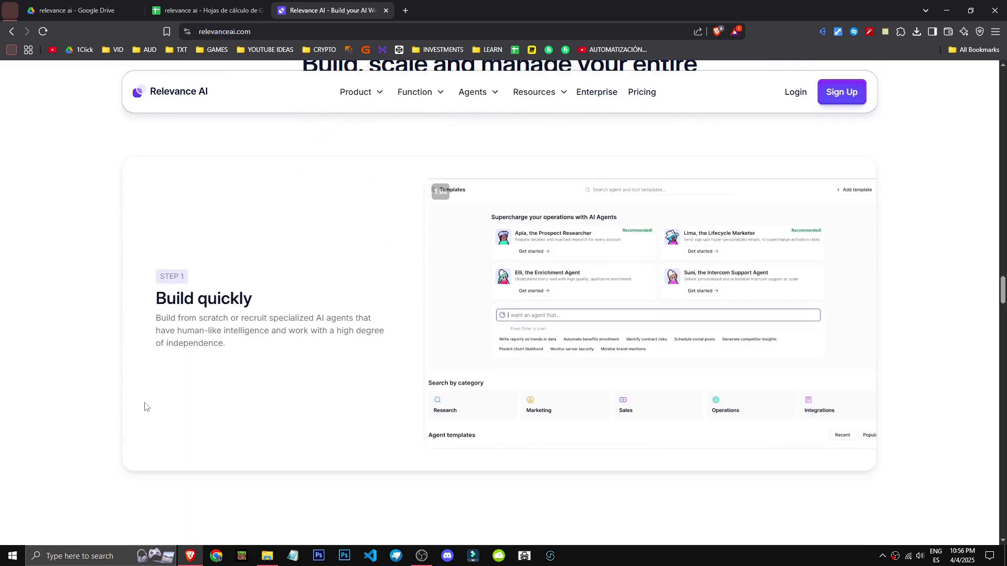
{"action": "scroll", "coordinate": [87, 400], "scroll_direction": "down", "scroll_amount": 1}
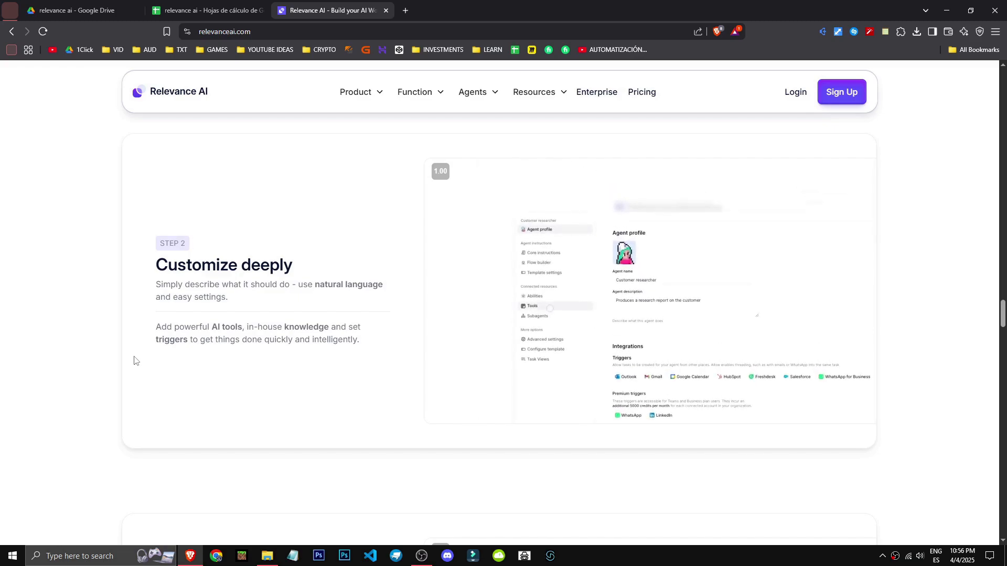
{"action": "scroll", "coordinate": [90, 401], "scroll_direction": "down", "scroll_amount": 5}
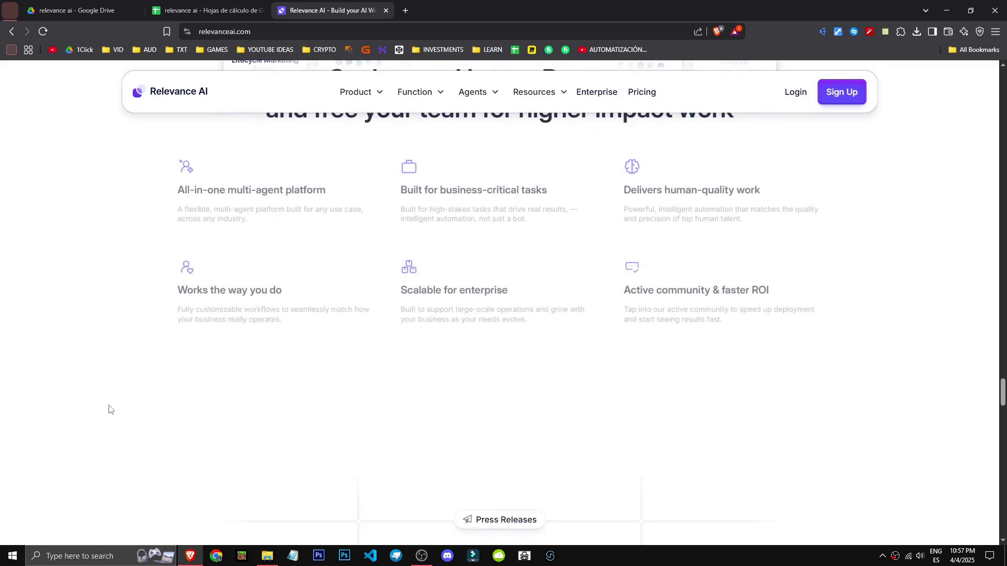
{"action": "left_click_drag", "start_coordinate": [1003, 394], "coordinate": [1004, 441]}
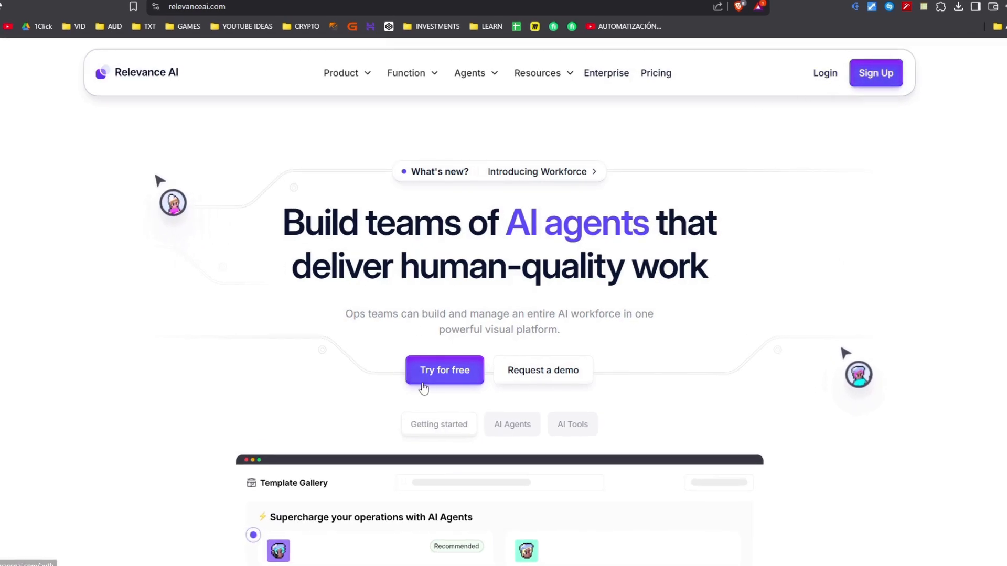
Step: Turn off Brave Shields for the relevanceai.com site
{"action": "left_click", "coordinate": [740, 6]}
{"action": "left_click", "coordinate": [702, 121]}
{"action": "left_click", "coordinate": [871, 187]}
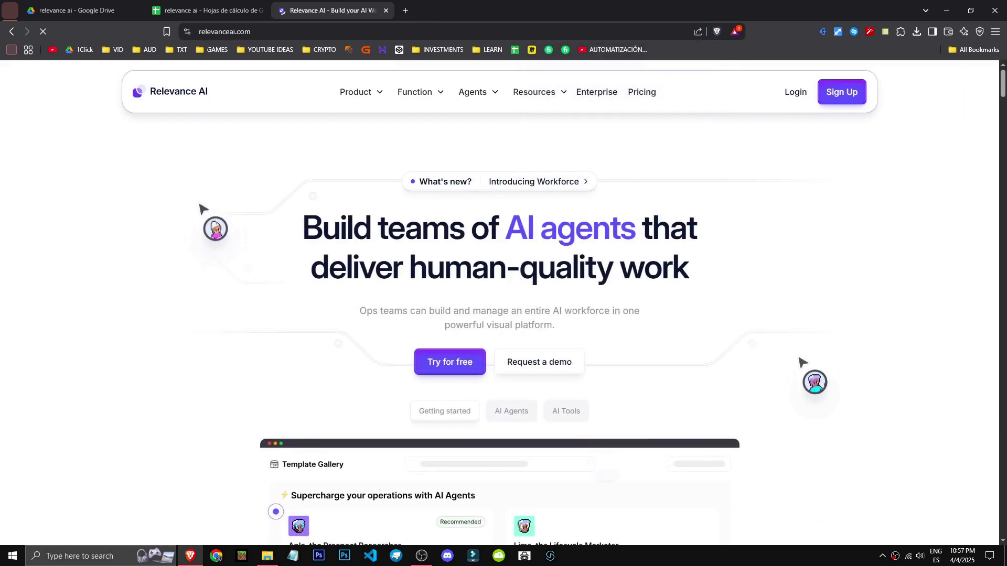
Step: Sign up for free with a Google account and complete onboarding with company name 1clicktutorial and role Marketing Ops
{"action": "left_click", "coordinate": [454, 367]}
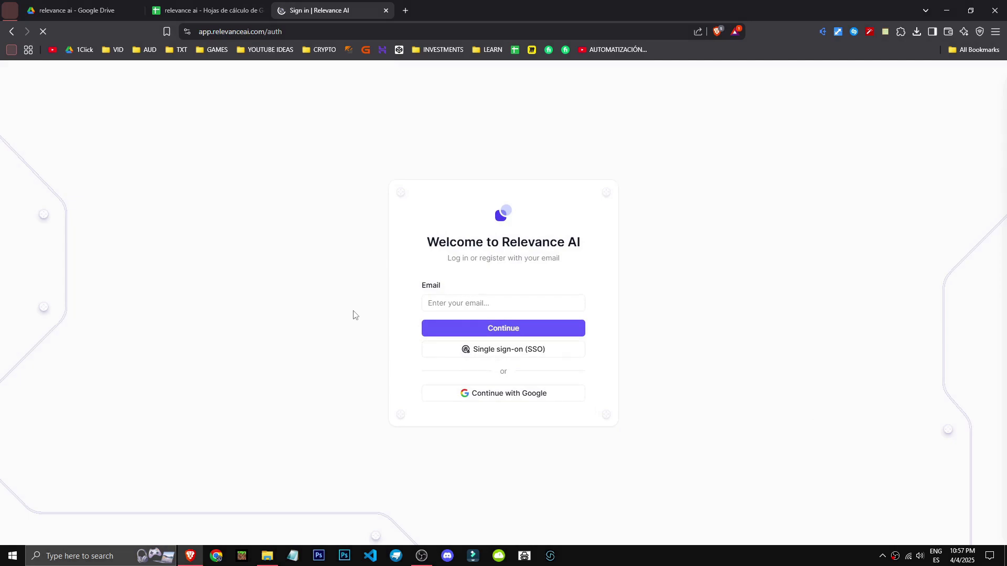
{"action": "left_click", "coordinate": [481, 414]}
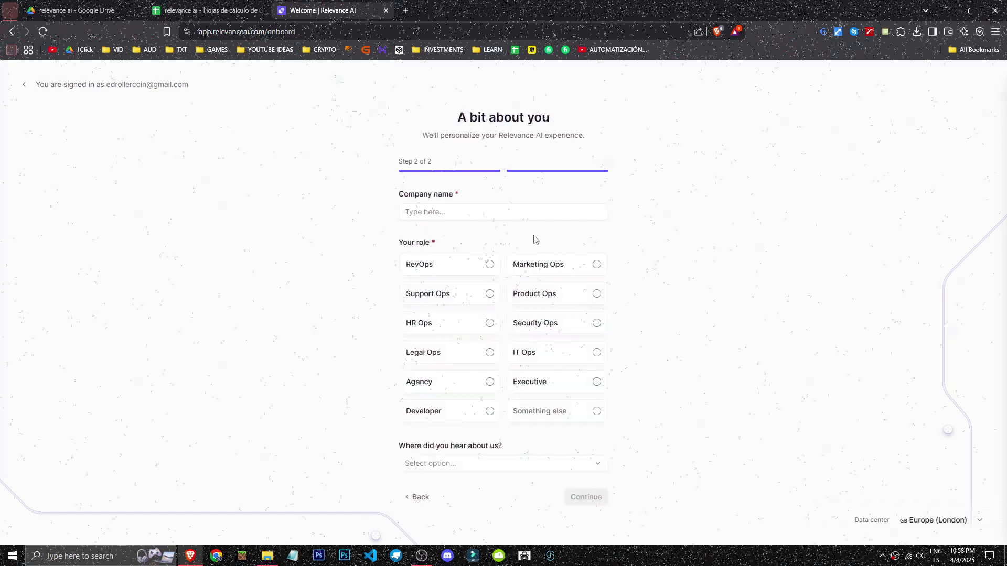
{"action": "left_click", "coordinate": [505, 217]}
{"action": "type", "text": "1clicktutorial"}
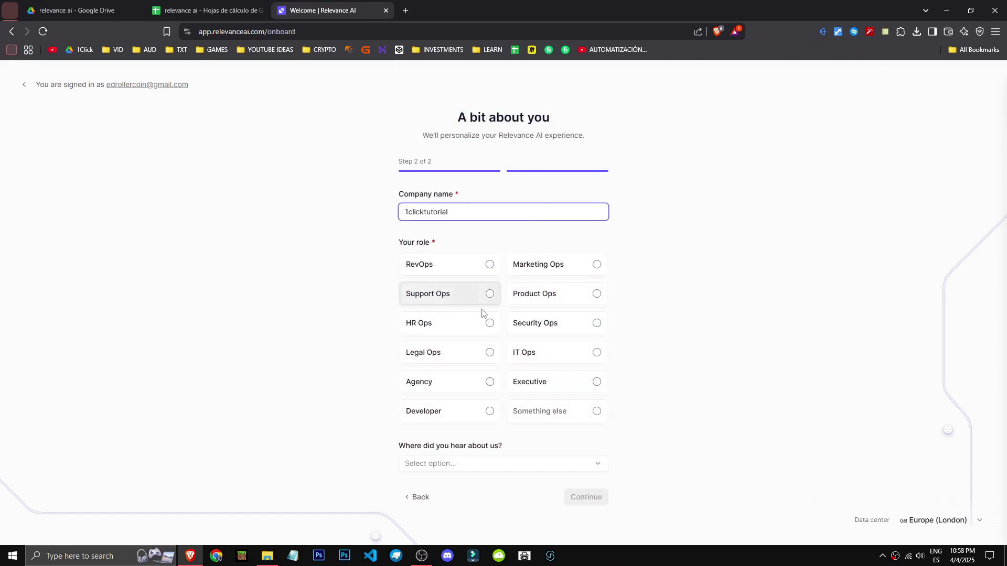
{"action": "left_click", "coordinate": [556, 264]}
{"action": "left_click", "coordinate": [430, 463]}
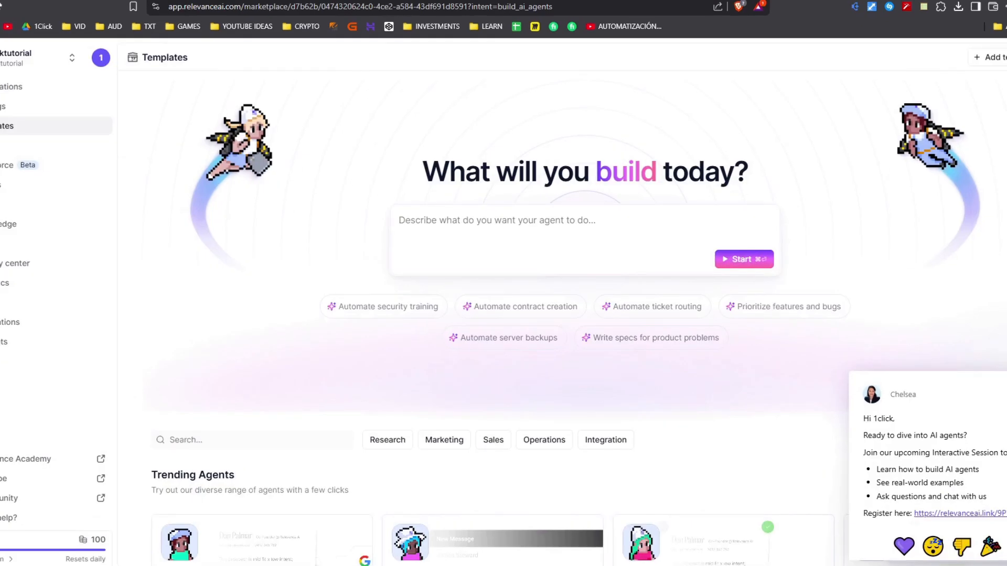
Step: Dismiss the chat message and look over the Workforce, Tools and Templates pages, including the Invent a Tool option
{"action": "left_click", "coordinate": [976, 380]}
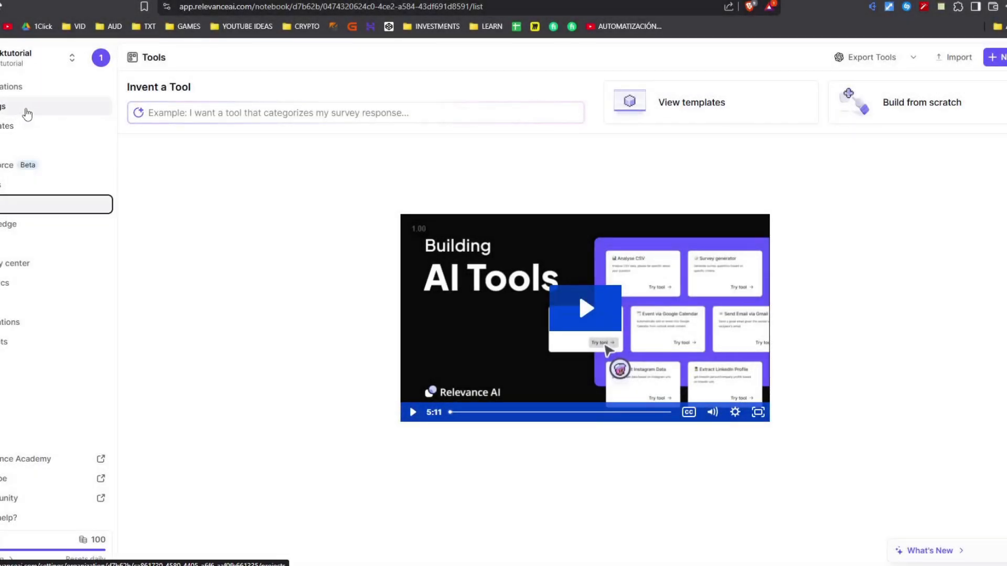
{"action": "left_click", "coordinate": [24, 166]}
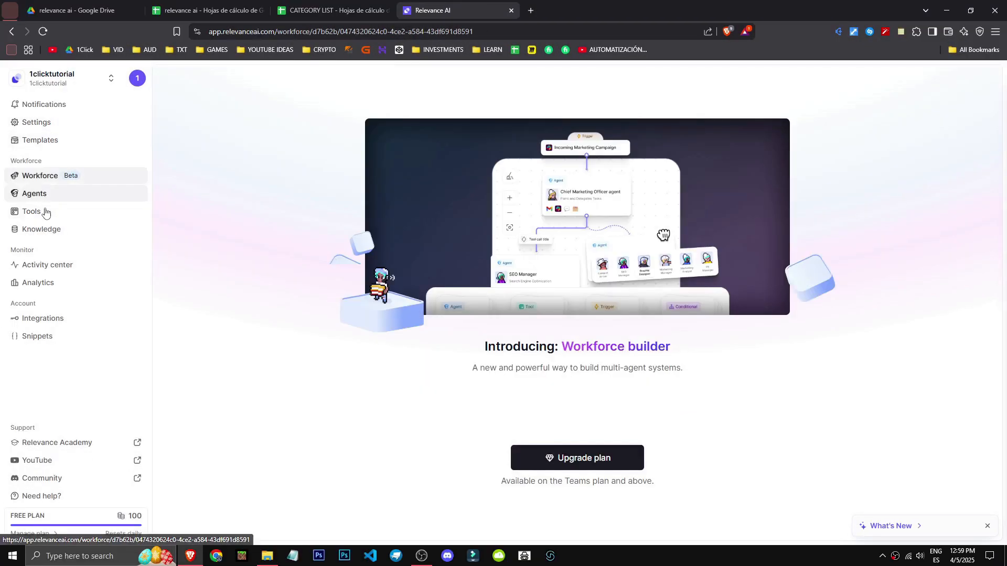
{"action": "left_click", "coordinate": [18, 216]}
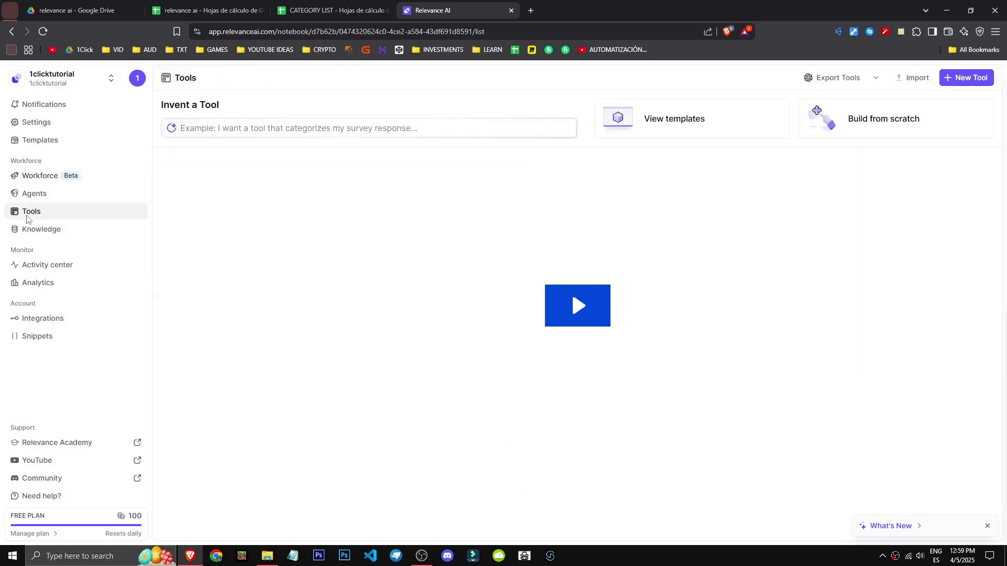
{"action": "left_click", "coordinate": [670, 125]}
{"action": "scroll", "coordinate": [259, 397], "scroll_direction": "down", "scroll_amount": 3}
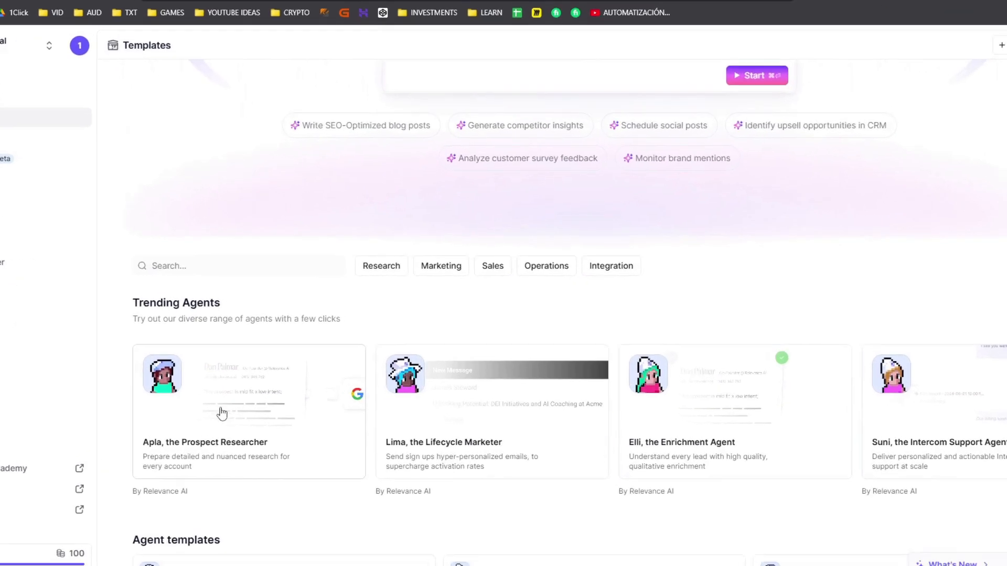
{"action": "scroll", "coordinate": [923, 412], "scroll_direction": "down", "scroll_amount": 3}
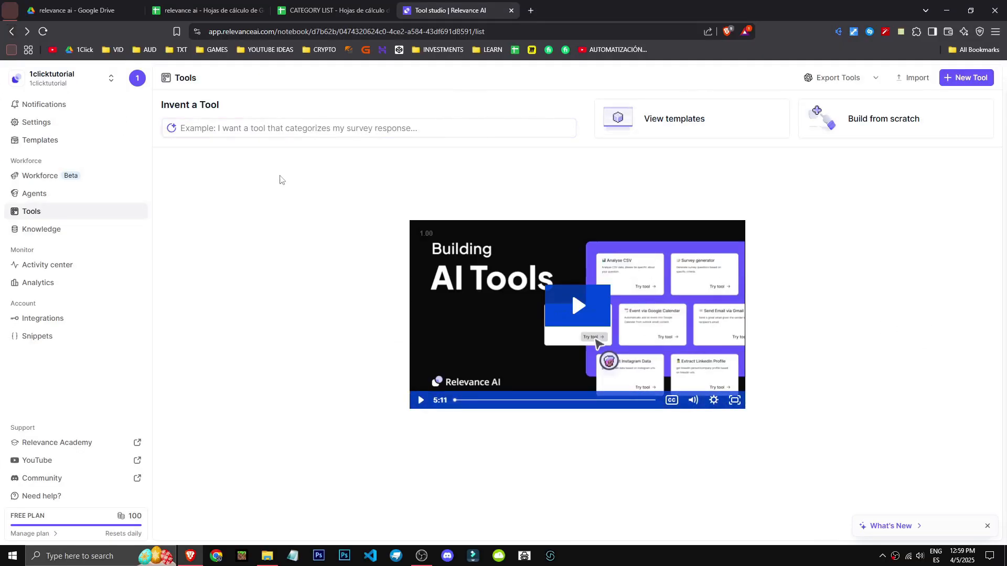
{"action": "left_click_drag", "start_coordinate": [165, 105], "coordinate": [240, 108]}
{"action": "left_click", "coordinate": [247, 128]}
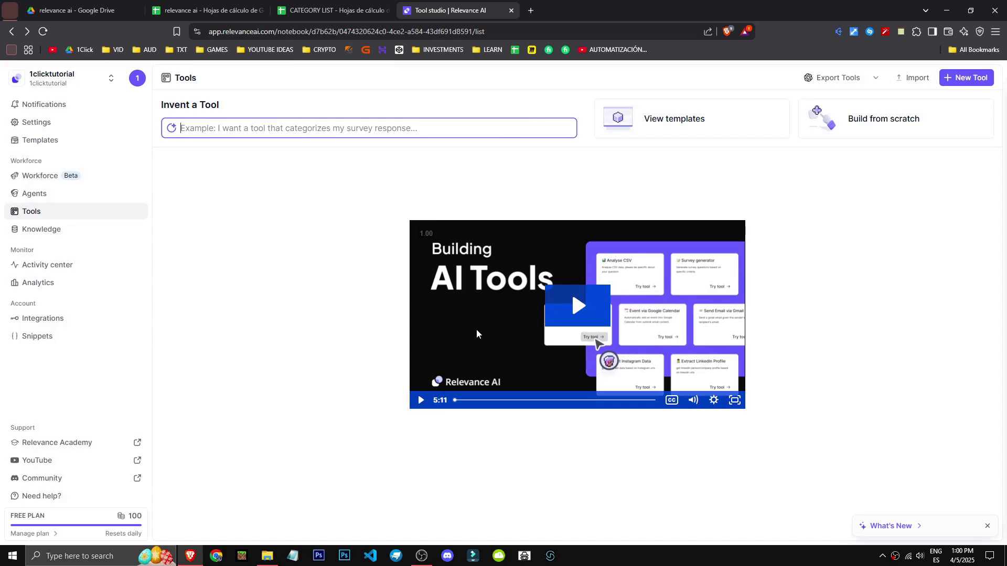
Step: Create a new tool from scratch and title it gmail
{"action": "left_click", "coordinate": [912, 121]}
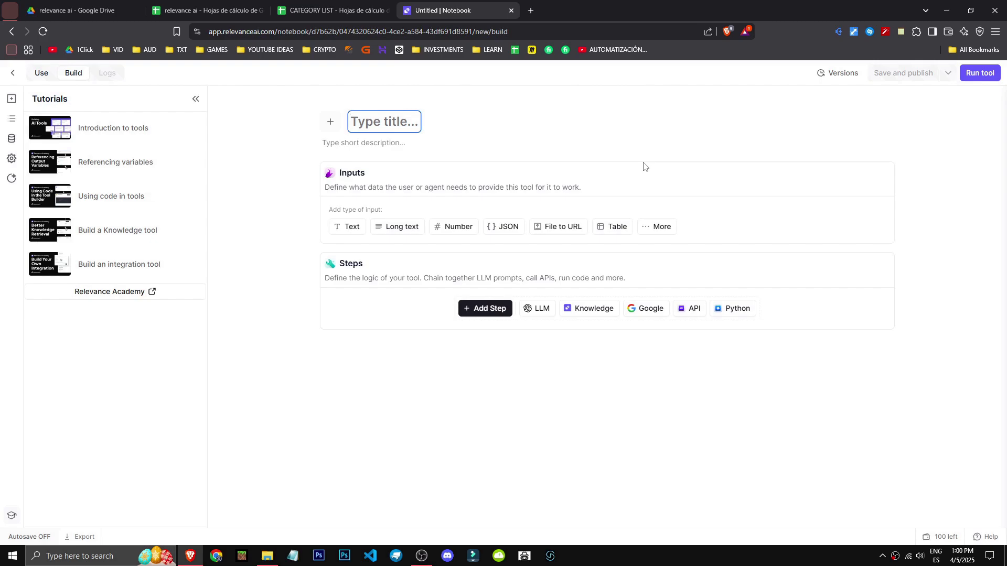
{"action": "type", "text": "gmail"}
{"action": "key", "text": "Return"}
{"action": "left_click", "coordinate": [494, 142]}
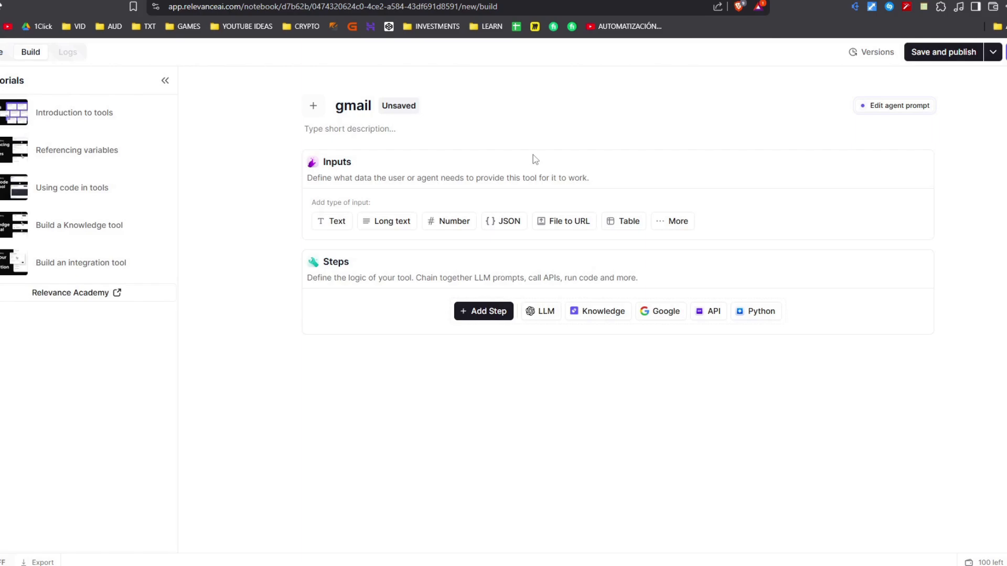
Step: Add a required text input to the gmail tool and title it CORREO
{"action": "left_click", "coordinate": [334, 221]}
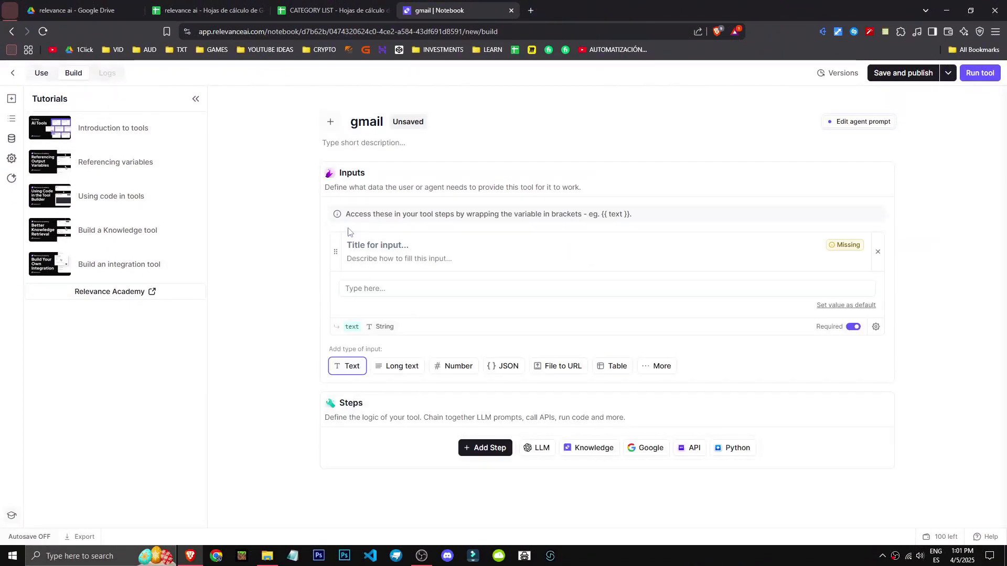
{"action": "left_click", "coordinate": [850, 329]}
{"action": "left_click", "coordinate": [851, 330]}
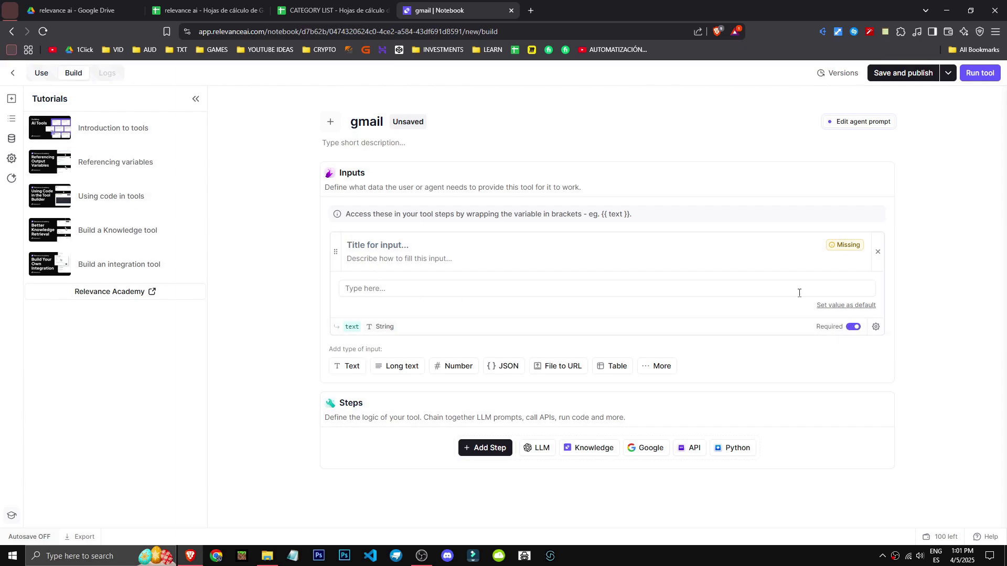
{"action": "left_click", "coordinate": [519, 244]}
{"action": "type", "text": "CORREO"}
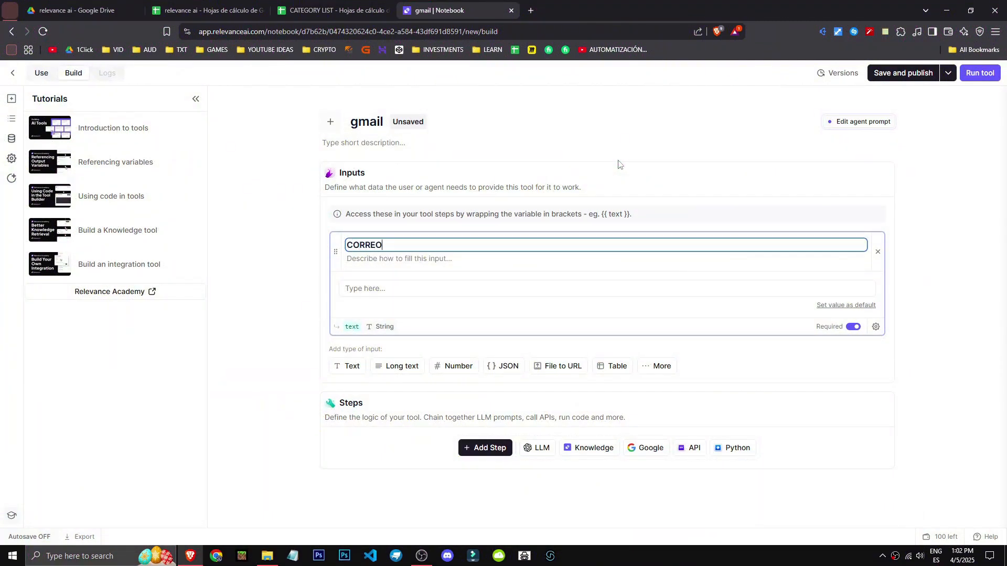
Step: Rename the variable of the CORREO input to correo
{"action": "key", "text": "ctrl+a"}
{"action": "left_click", "coordinate": [353, 328]}
{"action": "left_click", "coordinate": [368, 334]}
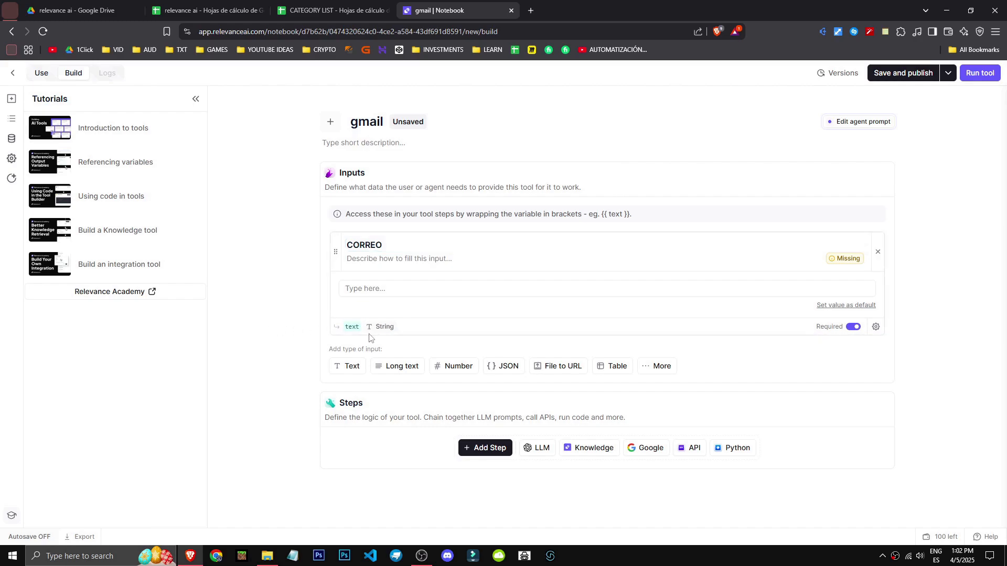
{"action": "left_click", "coordinate": [354, 329]}
{"action": "key", "text": "ctrl+a"}
{"action": "type", "text": "correo"}
{"action": "left_click", "coordinate": [276, 341]}
{"action": "left_click", "coordinate": [419, 288]}
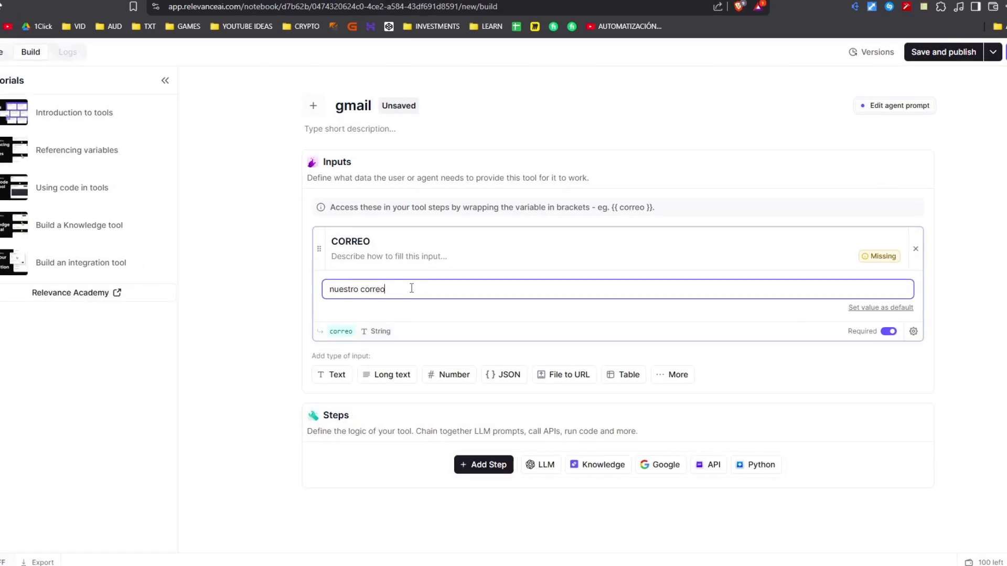
{"action": "key", "text": "ctrl+a"}
{"action": "key", "text": "BackSpace"}
{"action": "type", "text": "correo cliente"}
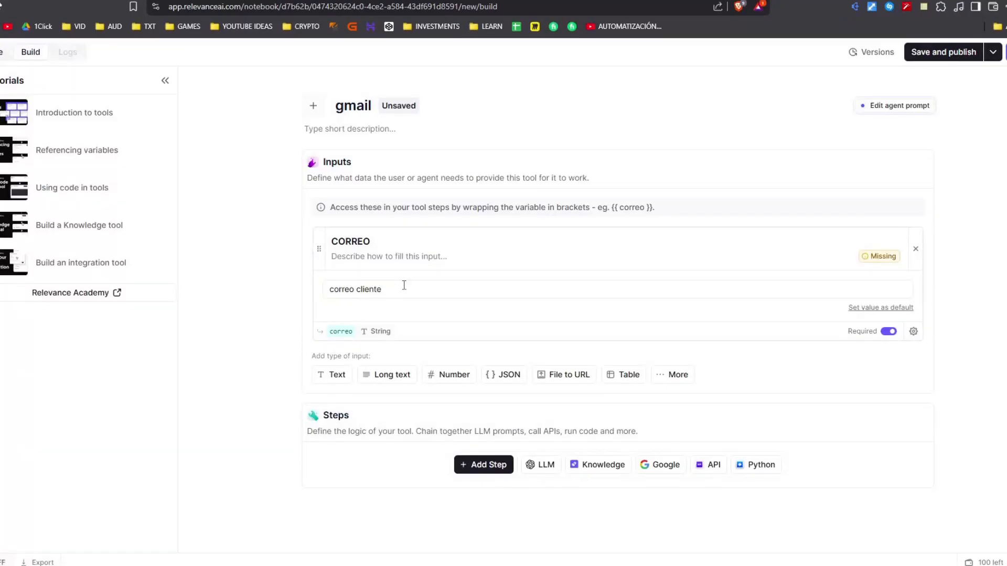
{"action": "key", "text": "ctrl+a"}
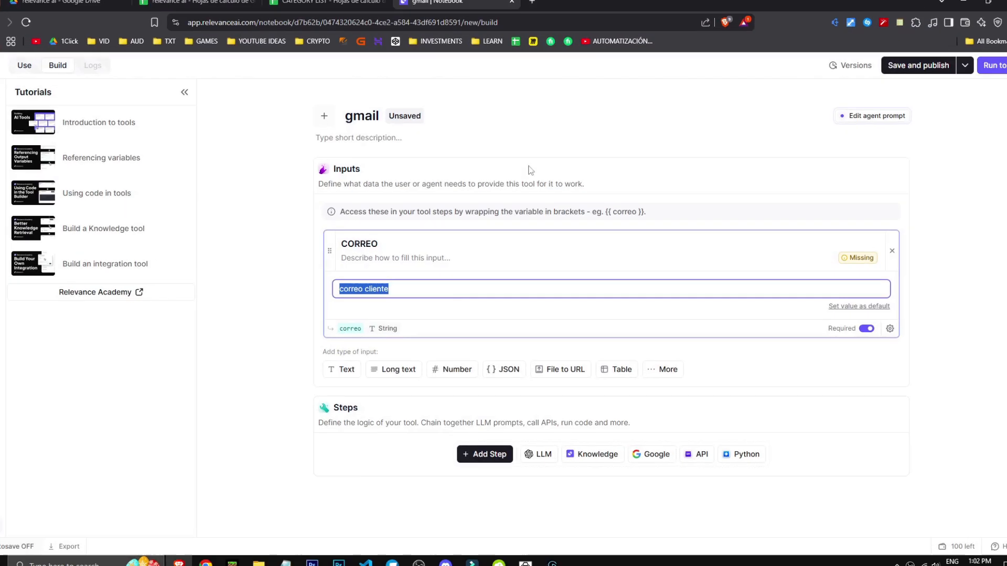
{"action": "key", "text": "BackSpace"}
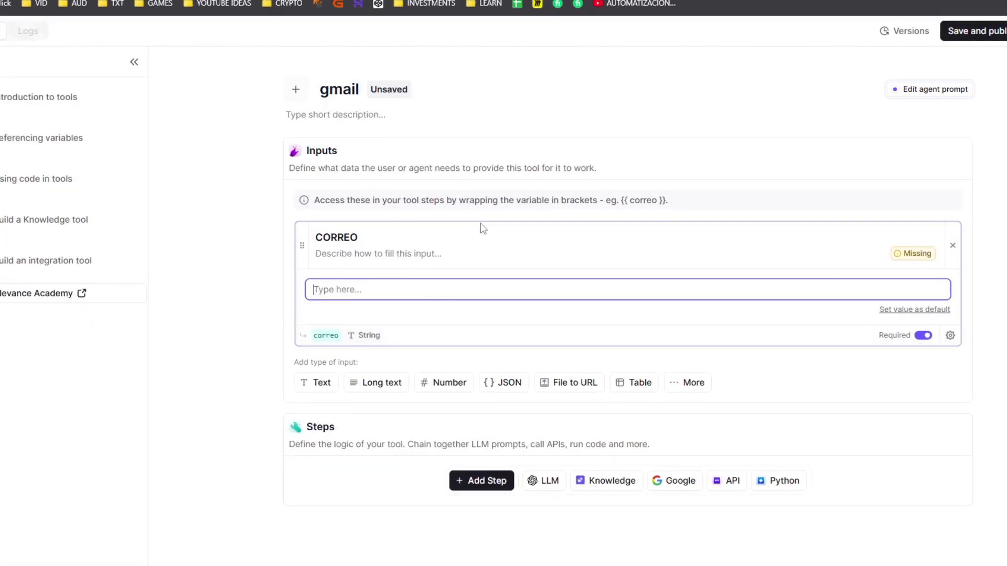
Step: Describe the CORREO input as "CORREO del cliente"
{"action": "left_click", "coordinate": [404, 254]}
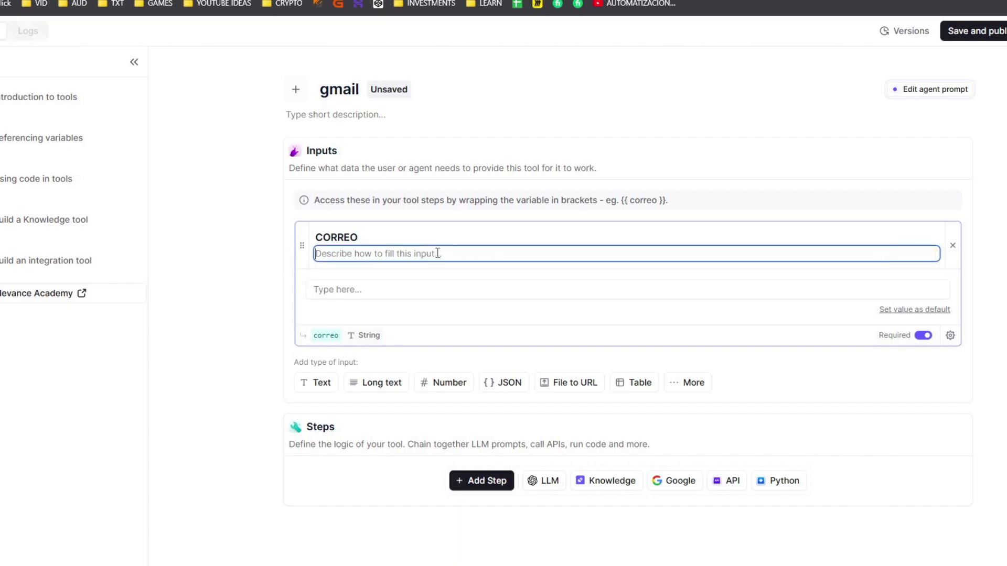
{"action": "type", "text": "CORREO del cliente"}
{"action": "key", "text": "Return"}
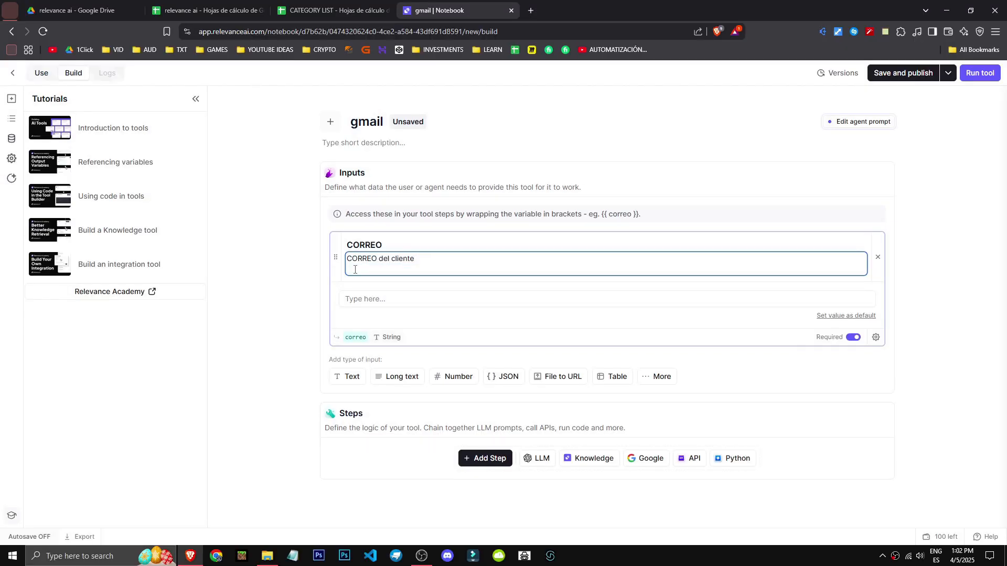
Step: Remove the trailing blank line from the CORREO input's description
{"action": "key", "text": "BackSpace"}
{"action": "left_click", "coordinate": [265, 298]}
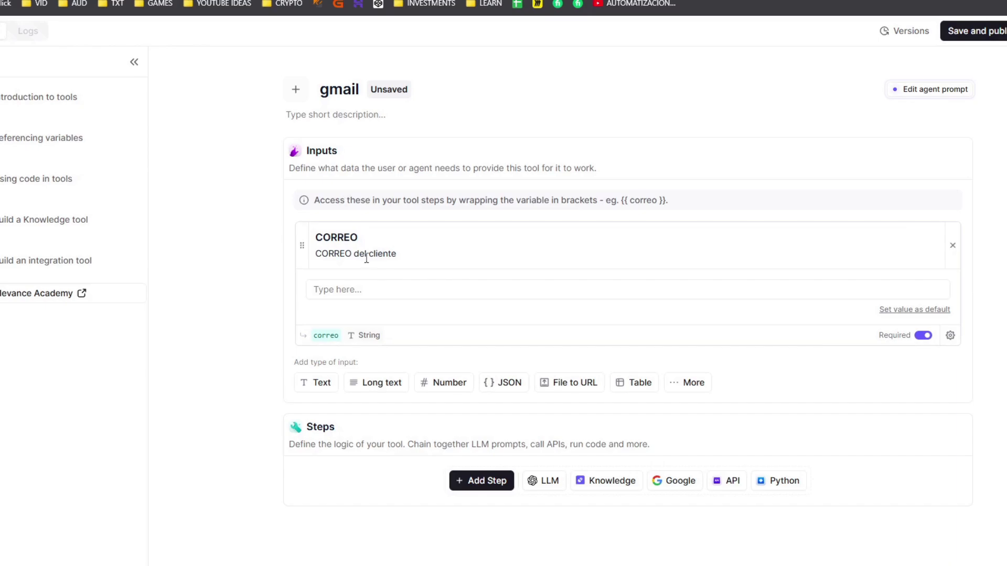
{"action": "left_click_drag", "start_coordinate": [421, 255], "coordinate": [245, 276]}
{"action": "left_click", "coordinate": [245, 276]}
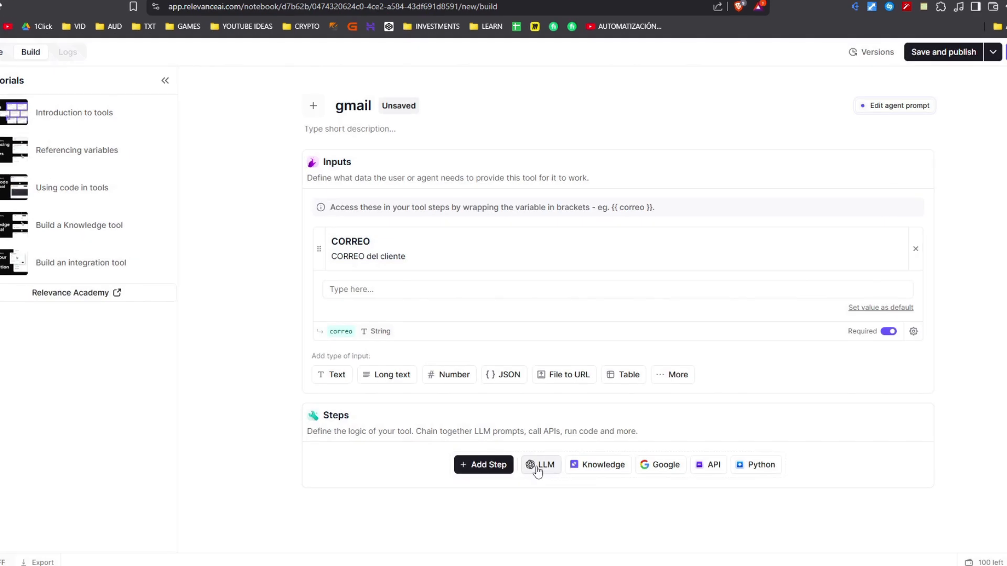
Step: Search the tool steps for gmail and add the Send Gmail email step
{"action": "left_click", "coordinate": [484, 464]}
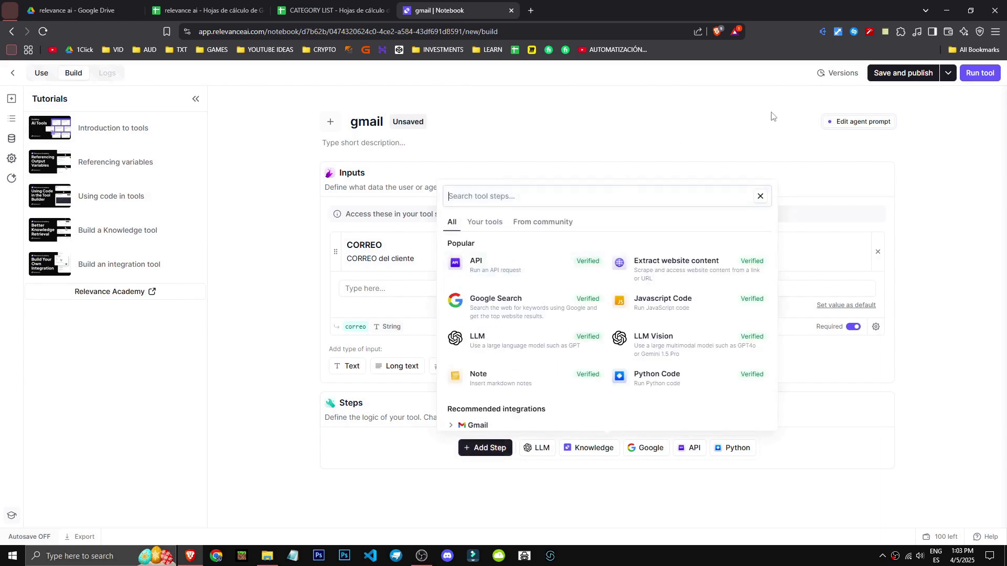
{"action": "type", "text": "gmail"}
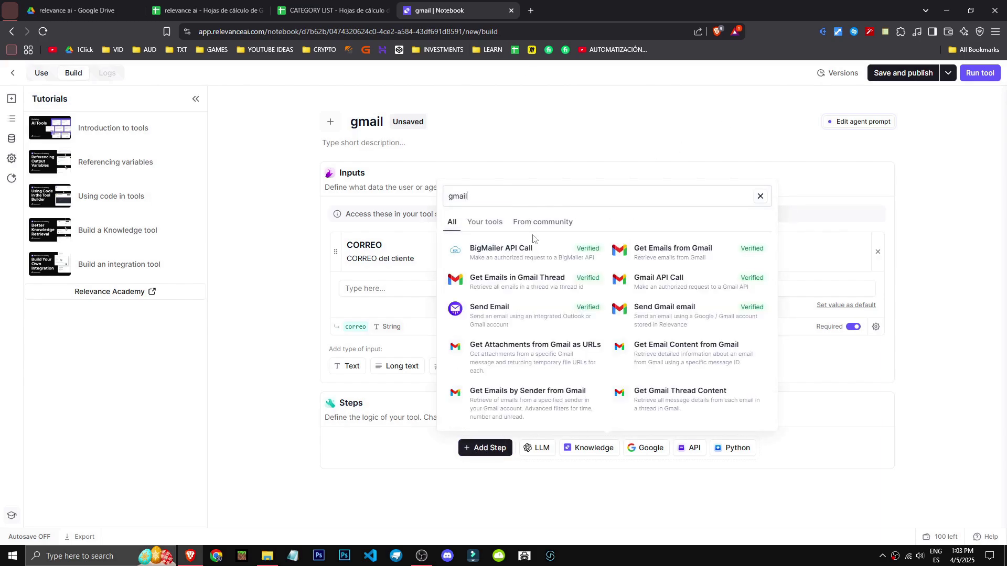
{"action": "left_click", "coordinate": [691, 315]}
{"action": "left_click", "coordinate": [404, 192]}
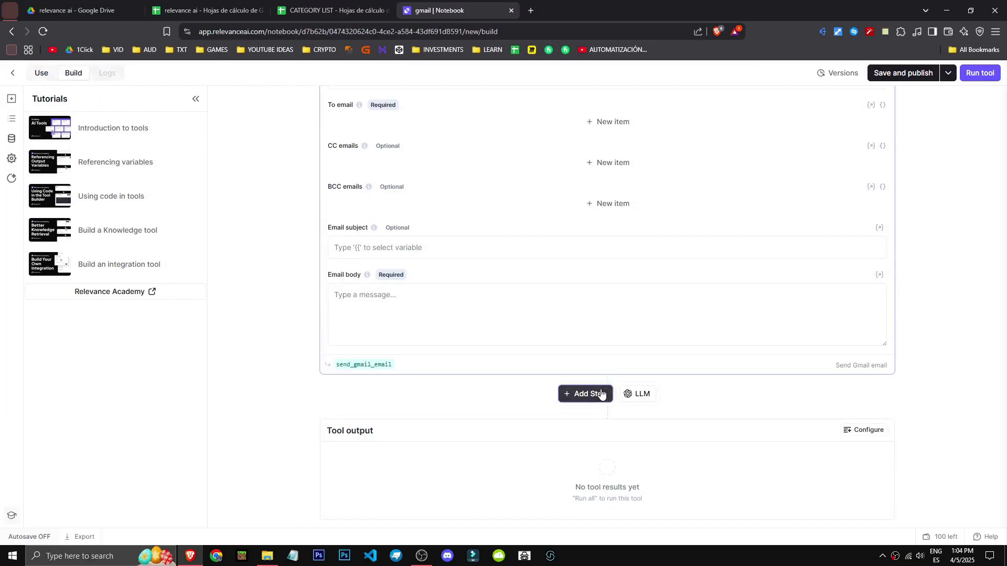
Step: Browse the available tool steps by integration and use case, including the CRM category
{"action": "left_click", "coordinate": [604, 521]}
{"action": "scroll", "coordinate": [548, 320], "scroll_direction": "down", "scroll_amount": 2}
{"action": "scroll", "coordinate": [522, 287], "scroll_direction": "down", "scroll_amount": 3}
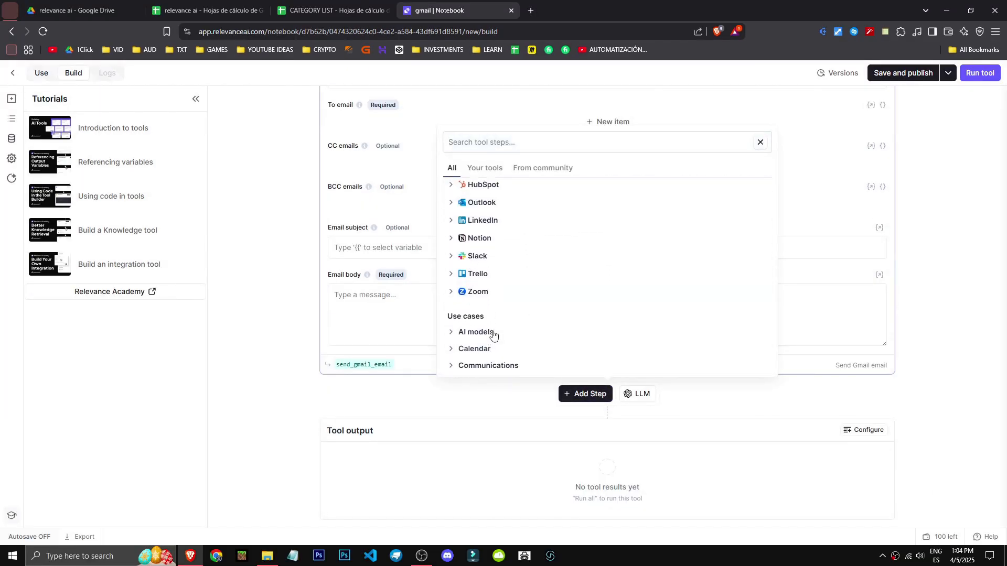
{"action": "scroll", "coordinate": [494, 318], "scroll_direction": "down", "scroll_amount": 3}
{"action": "left_click", "coordinate": [502, 297]}
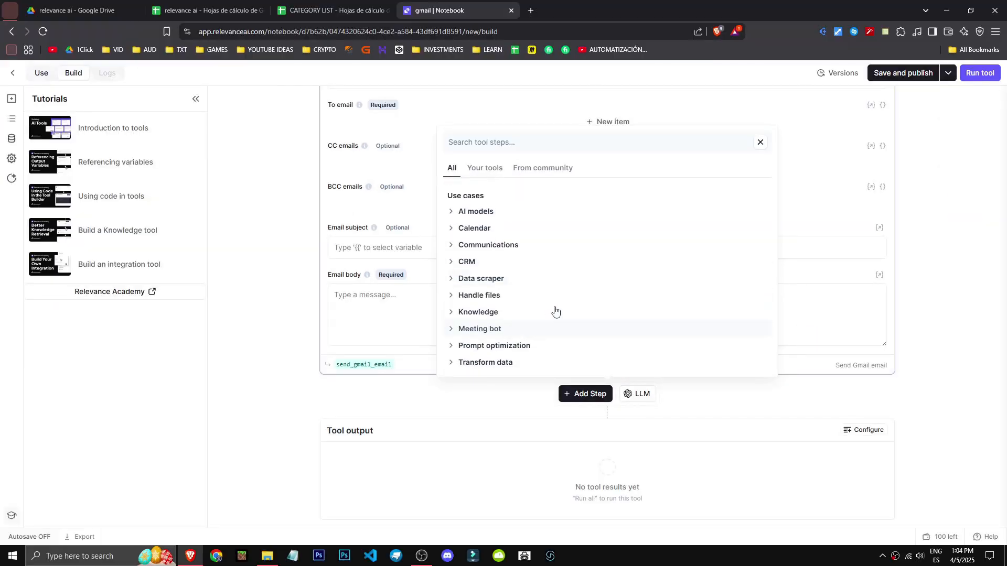
{"action": "left_click", "coordinate": [489, 262]}
{"action": "scroll", "coordinate": [495, 270], "scroll_direction": "down", "scroll_amount": 3}
{"action": "scroll", "coordinate": [499, 271], "scroll_direction": "up", "scroll_amount": 3}
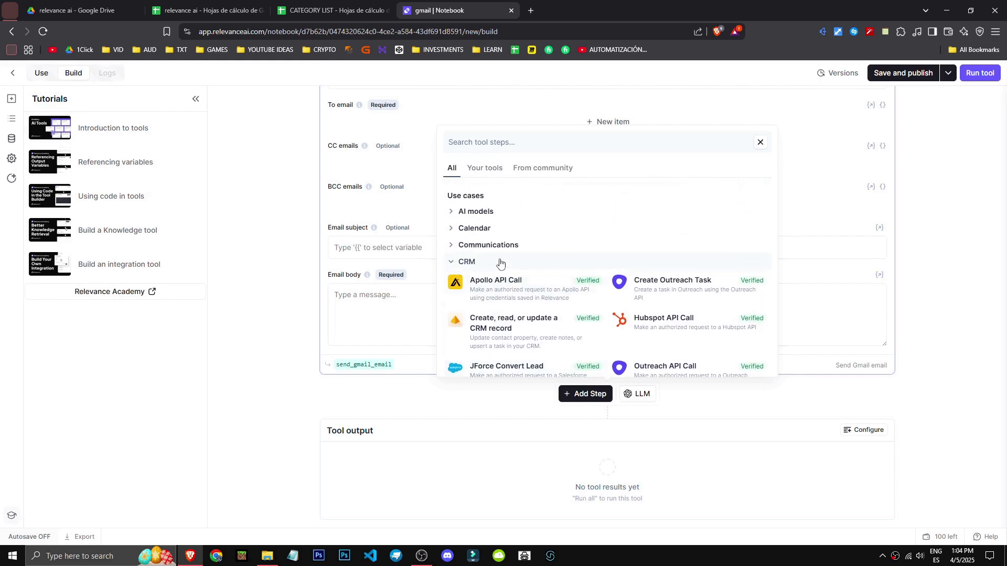
{"action": "scroll", "coordinate": [498, 293], "scroll_direction": "down", "scroll_amount": 3}
{"action": "scroll", "coordinate": [499, 303], "scroll_direction": "up", "scroll_amount": 3}
{"action": "left_click", "coordinate": [257, 342]}
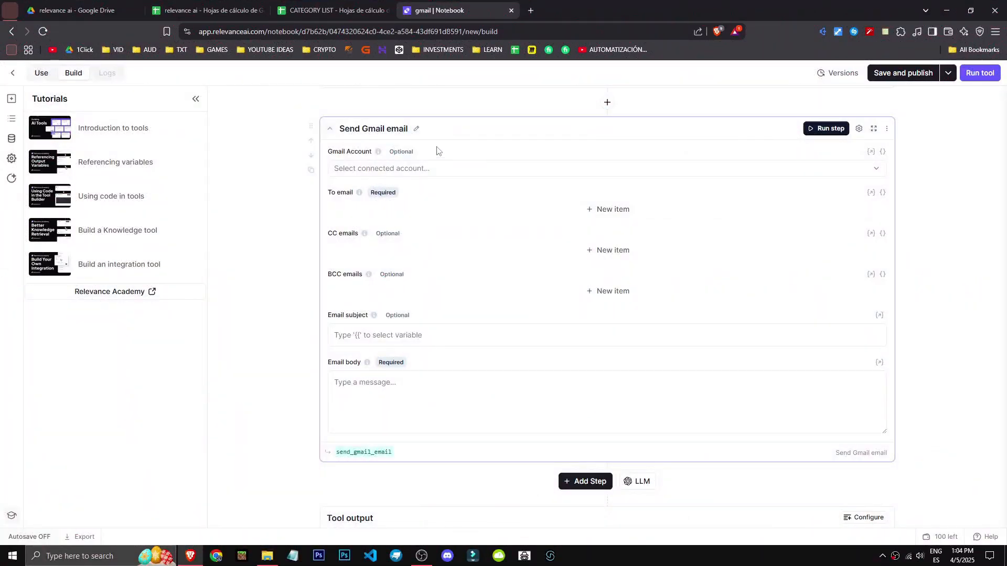
Step: Add a recipient item to the Send Gmail email step's To email and set it to the {{ correo }} variable
{"action": "double_click", "coordinate": [377, 192]}
{"action": "left_click", "coordinate": [604, 209]}
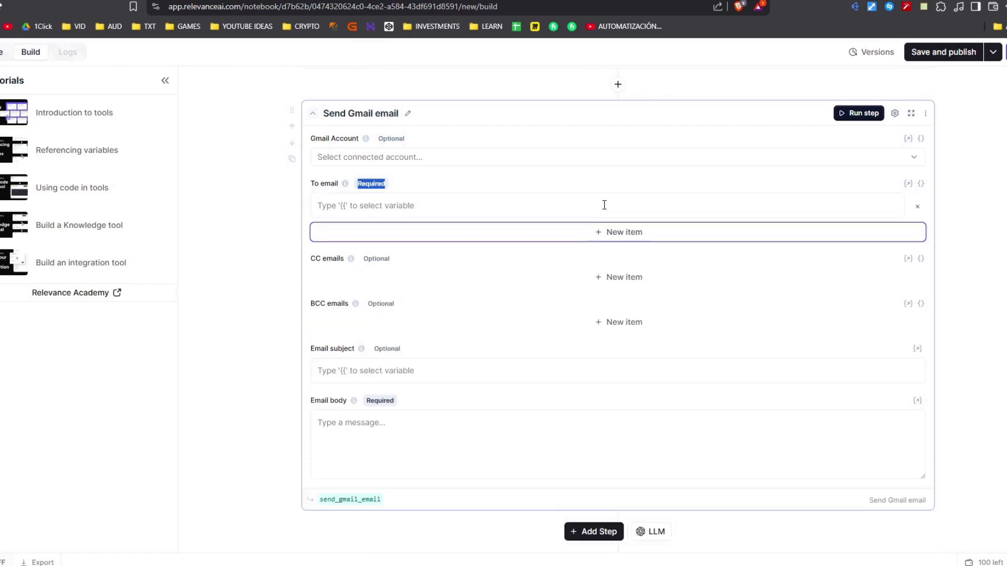
{"action": "left_click", "coordinate": [392, 260]}
{"action": "left_click", "coordinate": [319, 407]}
{"action": "scroll", "coordinate": [319, 406], "scroll_direction": "up", "scroll_amount": 5}
{"action": "scroll", "coordinate": [300, 365], "scroll_direction": "down", "scroll_amount": 4}
Step: Write "hola buenos días bienvenido a nuestra empresa" as the email body of the Send Gmail email step
{"action": "left_click", "coordinate": [394, 485]}
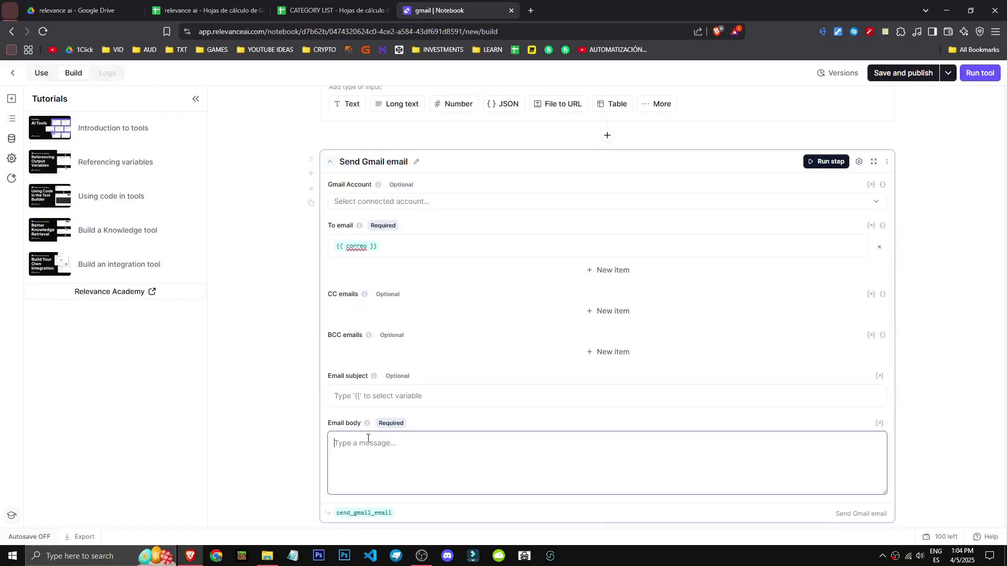
{"action": "scroll", "coordinate": [272, 439], "scroll_direction": "down", "scroll_amount": 1}
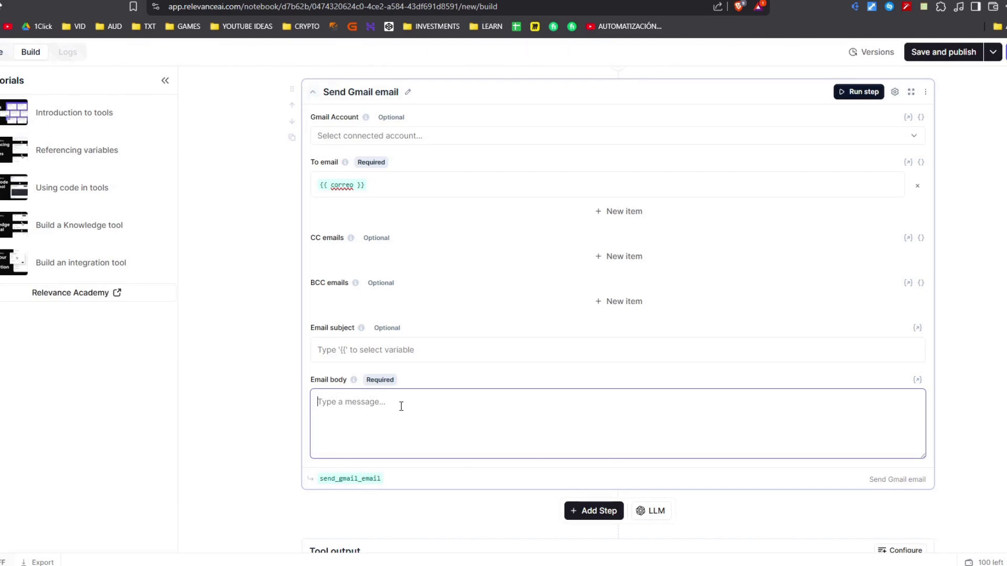
{"action": "type", "text": "ho"}
{"action": "type", "text": "la buenos días bienvenido a nuestra e"}
{"action": "type", "text": "mpr"}
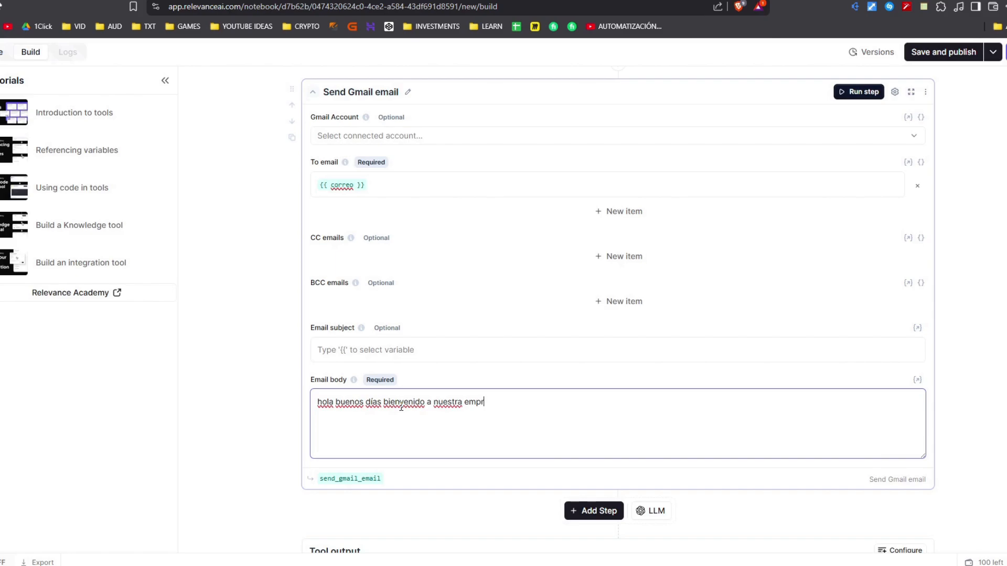
{"action": "type", "text": "esa"}
Step: Save and publish the gmail tool
{"action": "scroll", "coordinate": [675, 328], "scroll_direction": "up", "scroll_amount": 8}
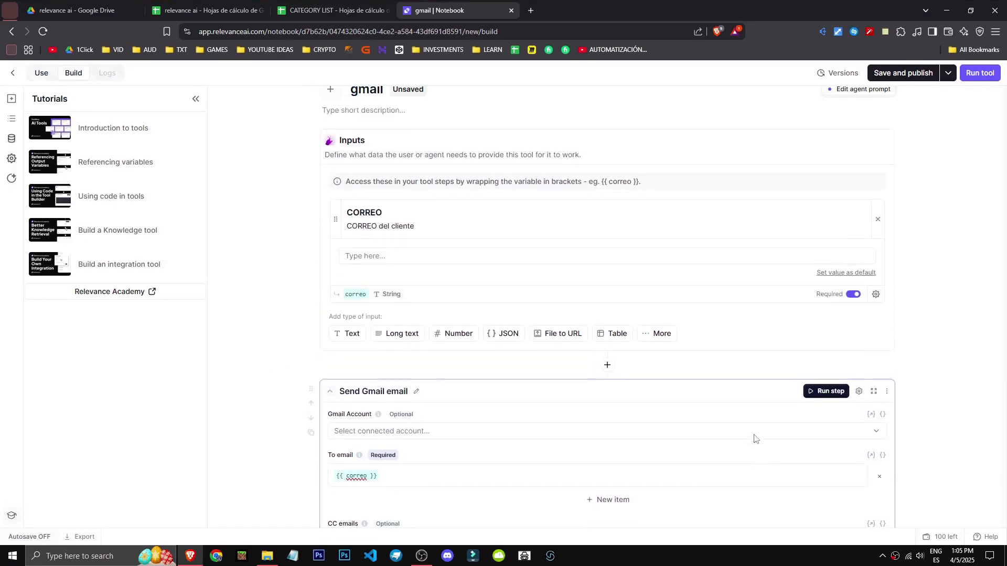
{"action": "scroll", "coordinate": [757, 439], "scroll_direction": "up", "scroll_amount": 1}
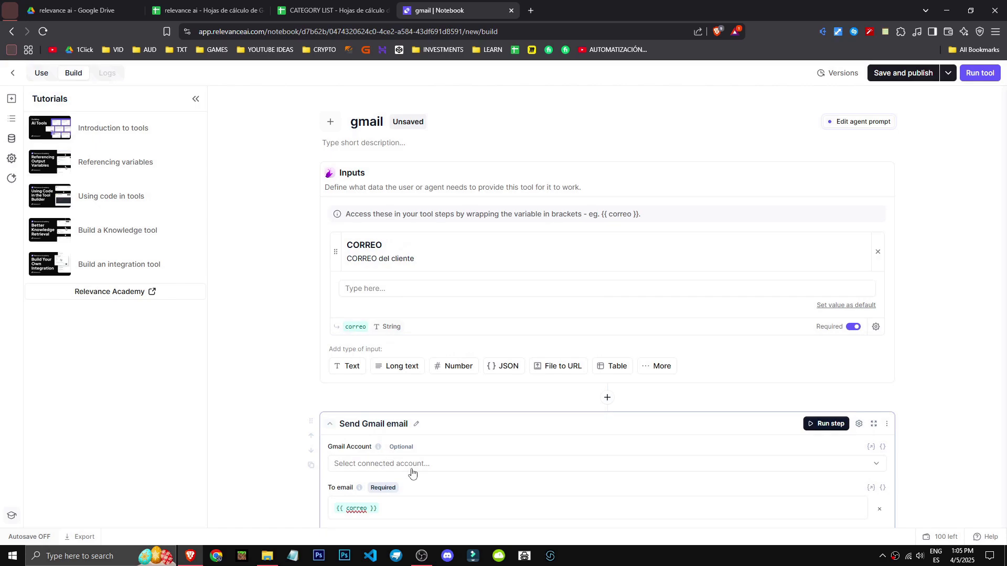
{"action": "scroll", "coordinate": [292, 411], "scroll_direction": "down", "scroll_amount": 9}
{"action": "scroll", "coordinate": [928, 373], "scroll_direction": "up", "scroll_amount": 9}
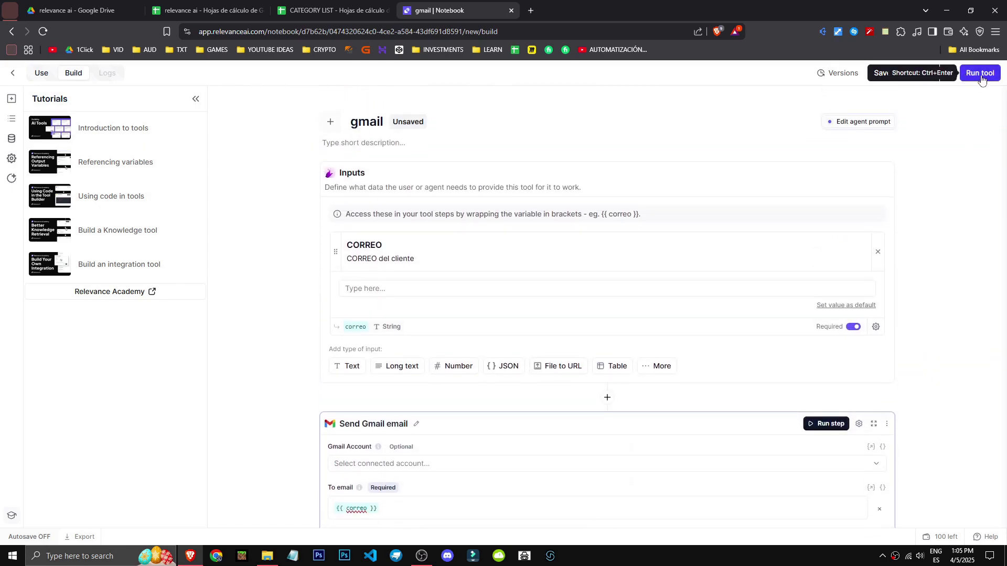
{"action": "left_click", "coordinate": [915, 73]}
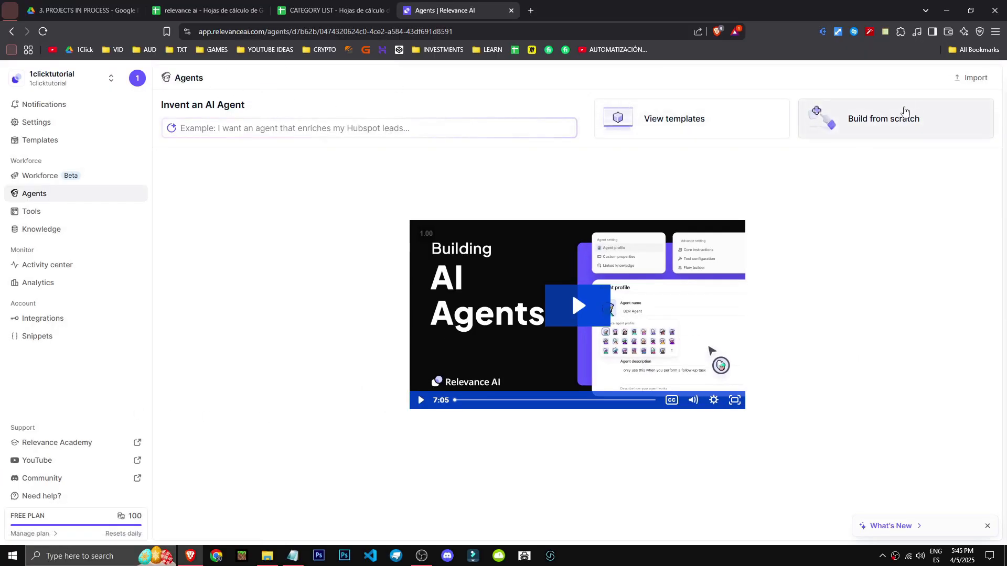
Step: Start building a new agent from scratch and name it "Gmail category"
{"action": "left_click", "coordinate": [910, 112]}
{"action": "left_click", "coordinate": [340, 227]}
{"action": "type", "text": "Gmail caregory"}
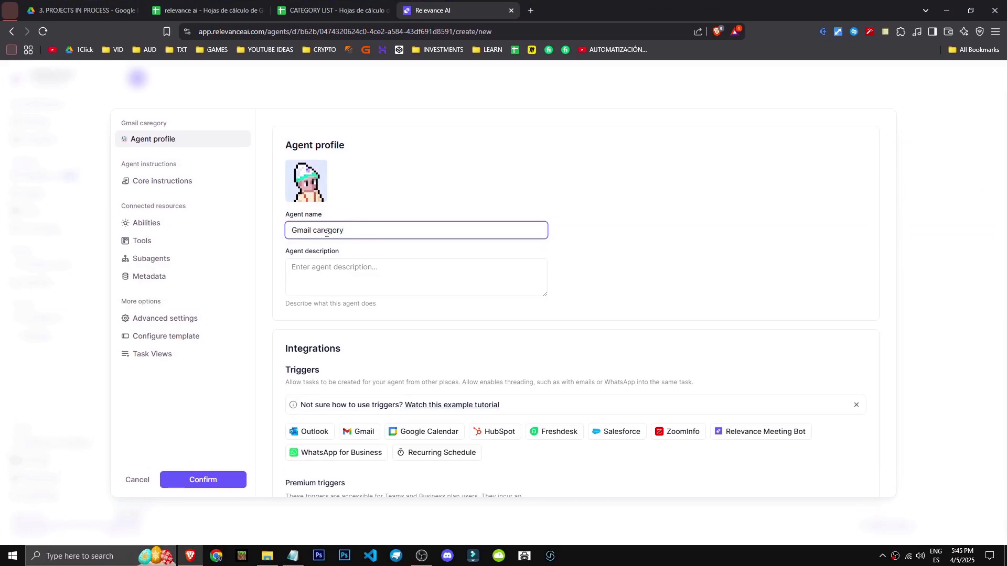
{"action": "left_click", "coordinate": [398, 214]}
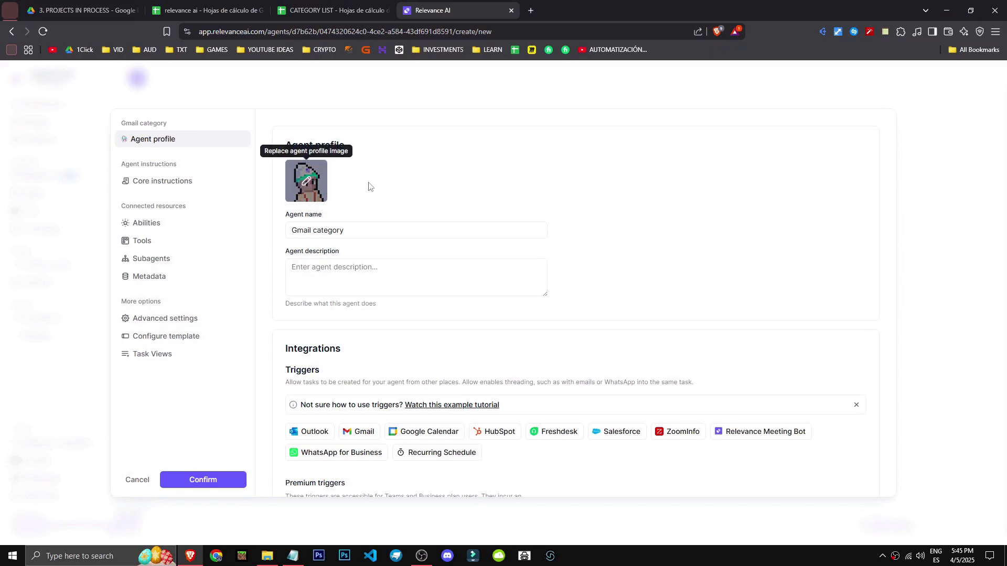
Step: Replace the agent's avatar with the last preset one and describe the agent as "Categoriza los gmails en clients, doubts & errors"
{"action": "left_click", "coordinate": [318, 181]}
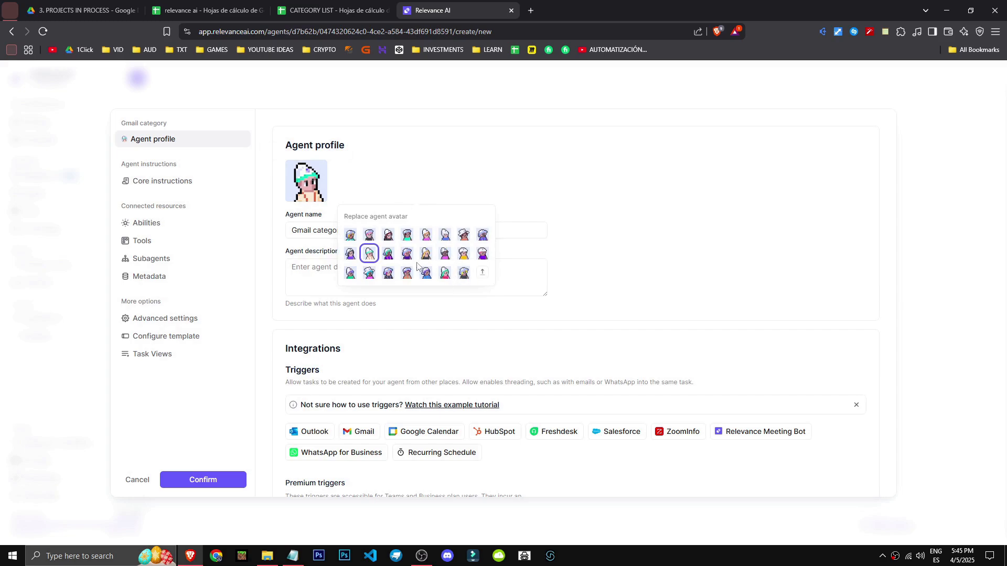
{"action": "left_click", "coordinate": [463, 273]}
{"action": "left_click", "coordinate": [391, 284]}
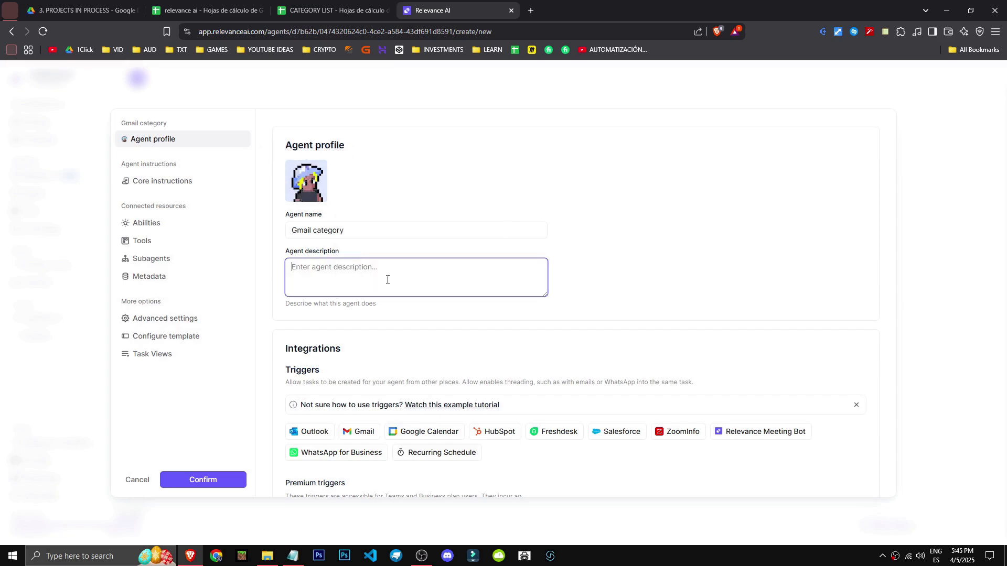
{"action": "type", "text": "Categoriza los gmails en clients, doubts & errors"}
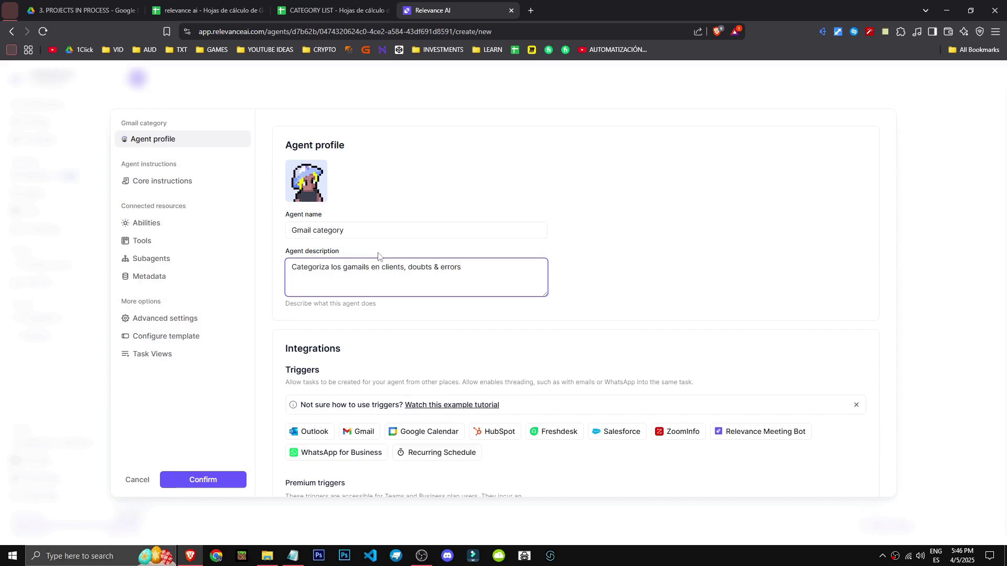
{"action": "left_click", "coordinate": [351, 267]}
{"action": "key", "text": "BackSpace"}
{"action": "left_click", "coordinate": [659, 308]}
Step: Add a Gmail trigger to the agent and expand its advanced filter options
{"action": "scroll", "coordinate": [573, 343], "scroll_direction": "down", "scroll_amount": 2}
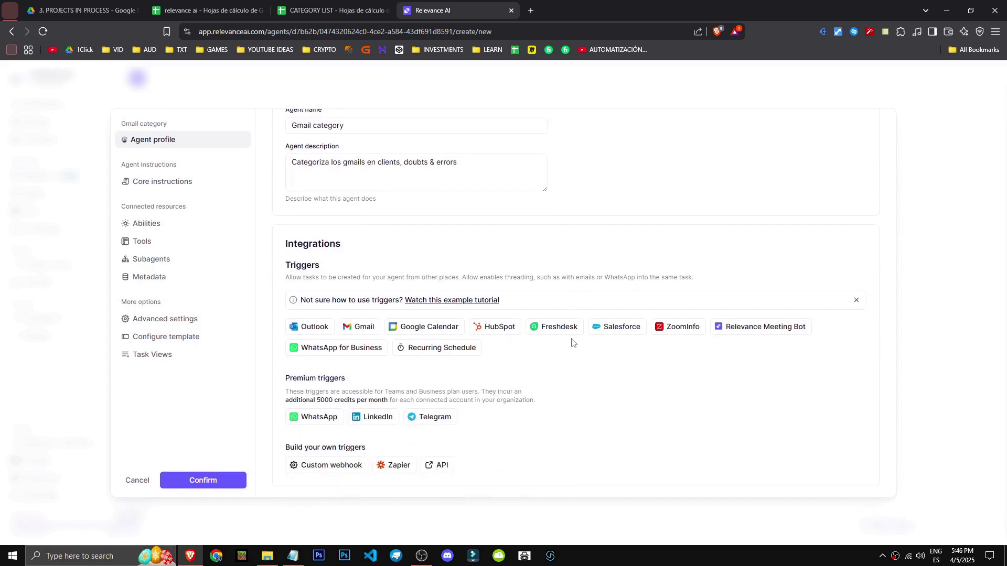
{"action": "left_click", "coordinate": [365, 326]}
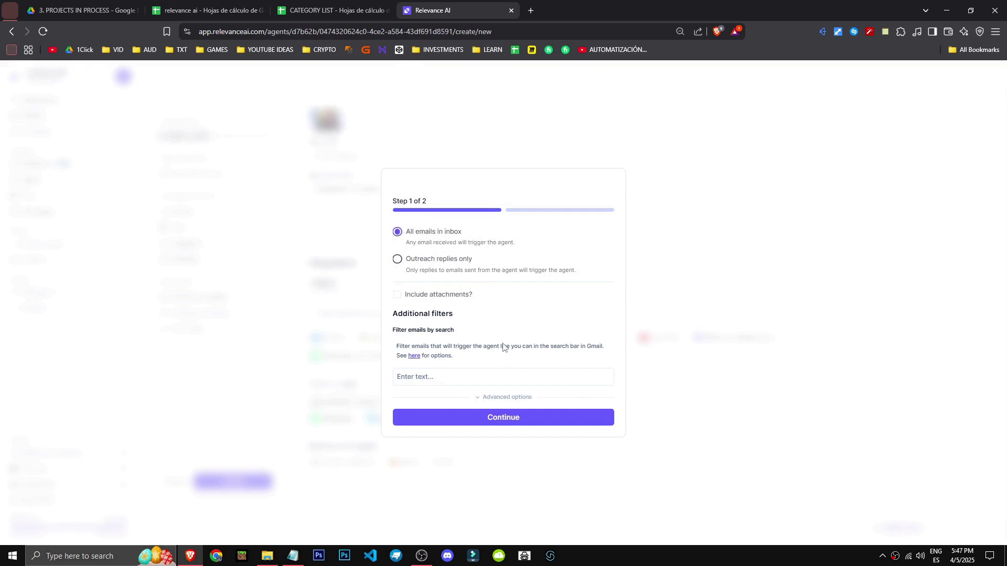
{"action": "left_click_drag", "start_coordinate": [399, 313], "coordinate": [463, 334]}
{"action": "left_click", "coordinate": [503, 398]}
{"action": "scroll", "coordinate": [513, 411], "scroll_direction": "down", "scroll_amount": 2}
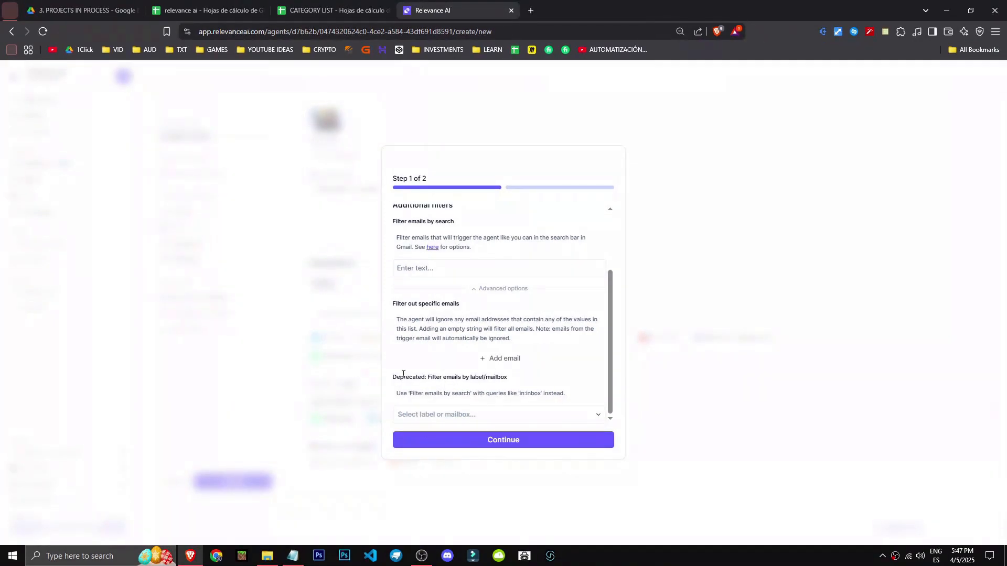
Step: Try to choose a label or mailbox for filtering the Gmail trigger's emails
{"action": "left_click_drag", "start_coordinate": [403, 374], "coordinate": [502, 378]}
{"action": "left_click", "coordinate": [502, 378]}
{"action": "left_click", "coordinate": [438, 419]}
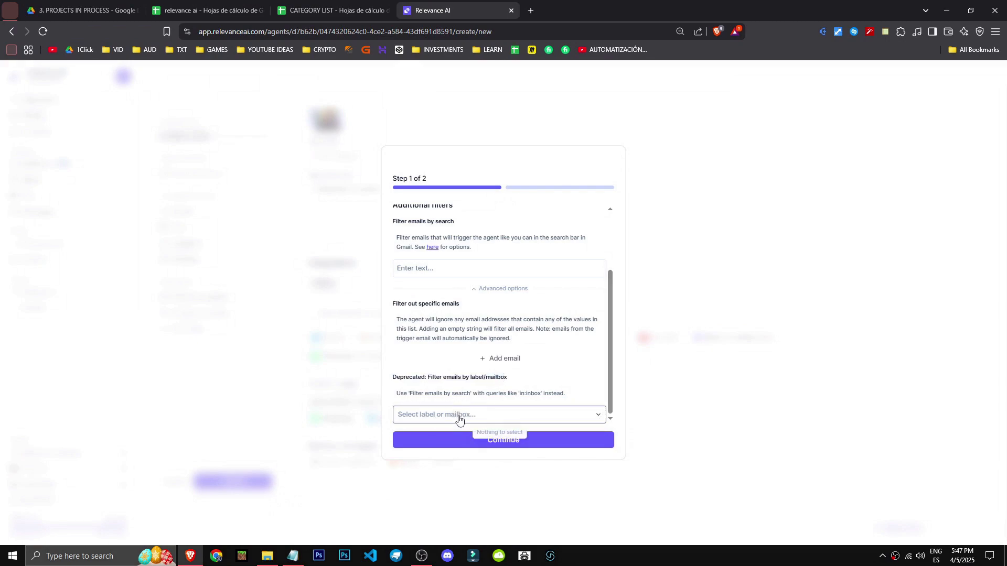
{"action": "scroll", "coordinate": [510, 412], "scroll_direction": "up", "scroll_amount": 1}
{"action": "left_click", "coordinate": [449, 319]}
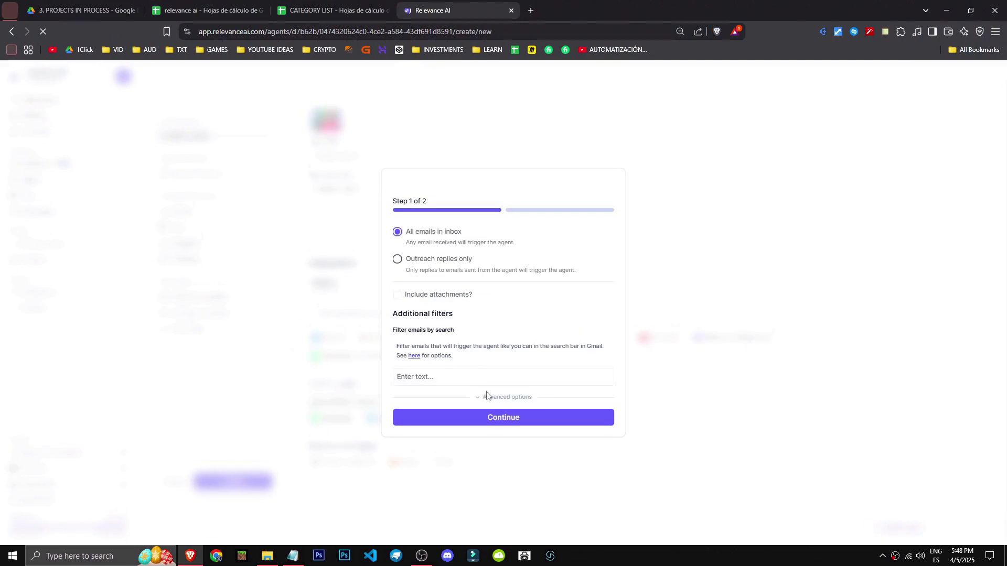
Step: Filter the Gmail trigger's emails by the INBOX mailbox in the advanced options and continue to the second setup stage
{"action": "left_click", "coordinate": [492, 398]}
{"action": "scroll", "coordinate": [488, 389], "scroll_direction": "down", "scroll_amount": 1}
{"action": "scroll", "coordinate": [488, 389], "scroll_direction": "down", "scroll_amount": 1}
{"action": "left_click", "coordinate": [513, 417]}
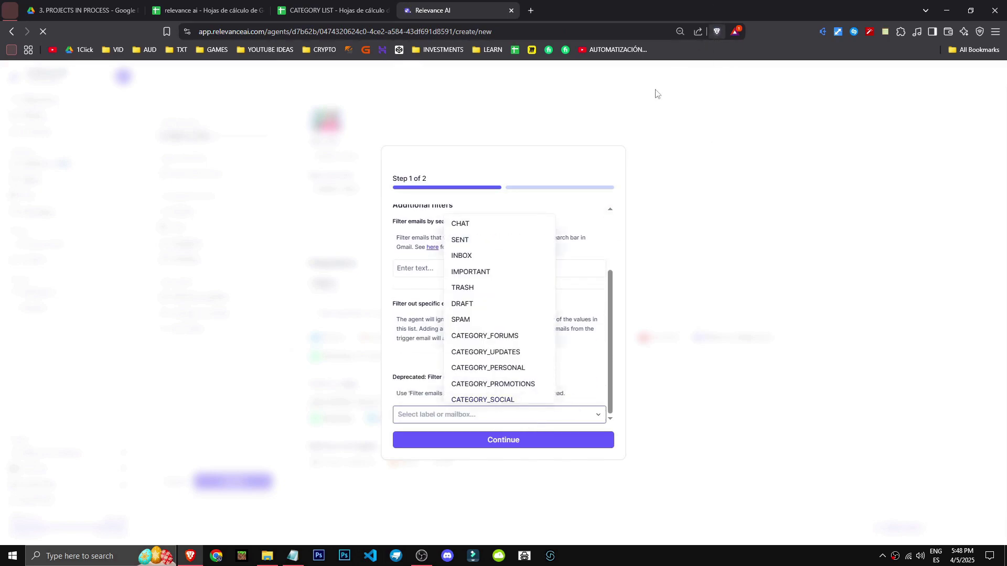
{"action": "left_click", "coordinate": [480, 257]}
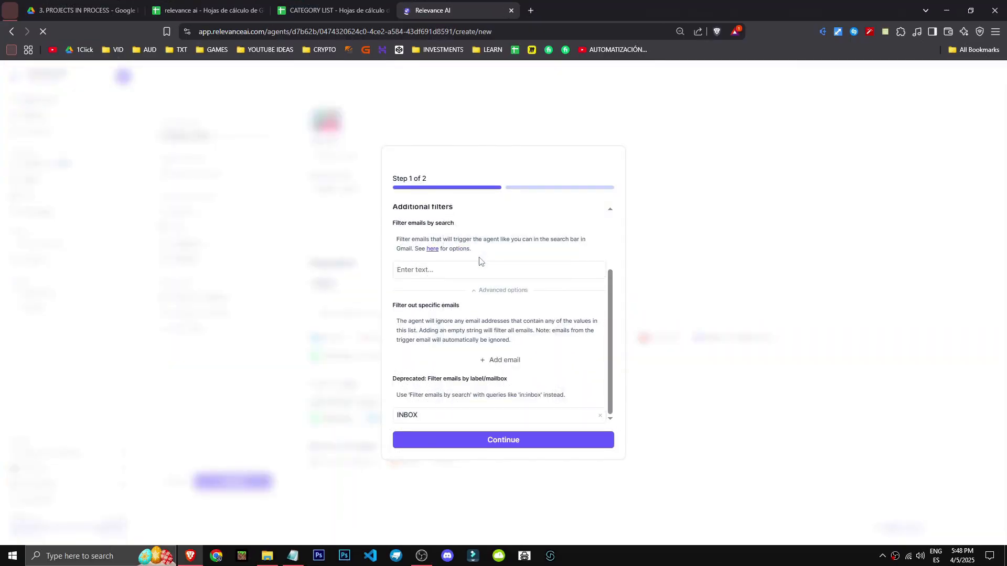
{"action": "left_click", "coordinate": [522, 445]}
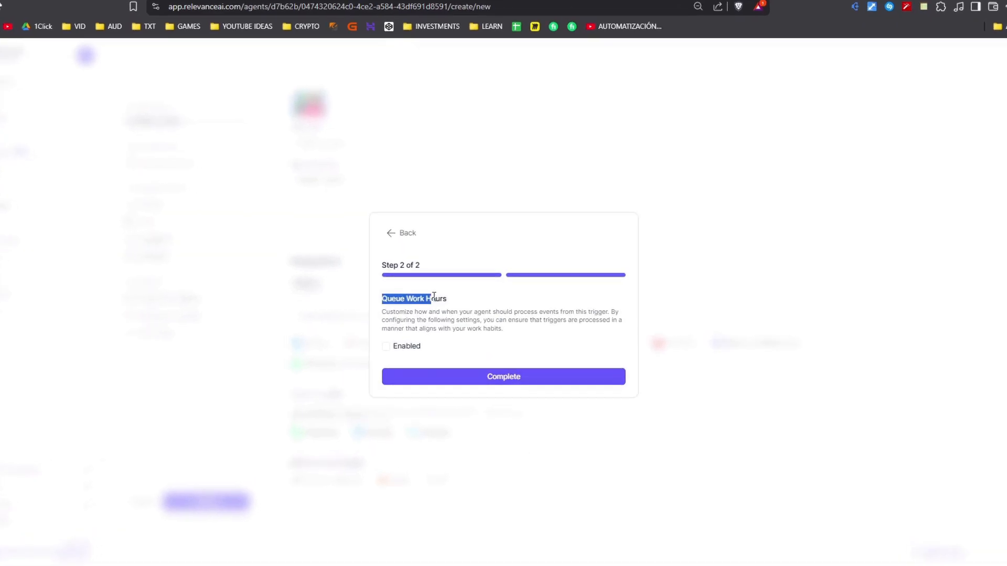
Step: Enable queue work hours for the Gmail trigger and set the timezone to America - Port of Spain
{"action": "left_click", "coordinate": [387, 347]}
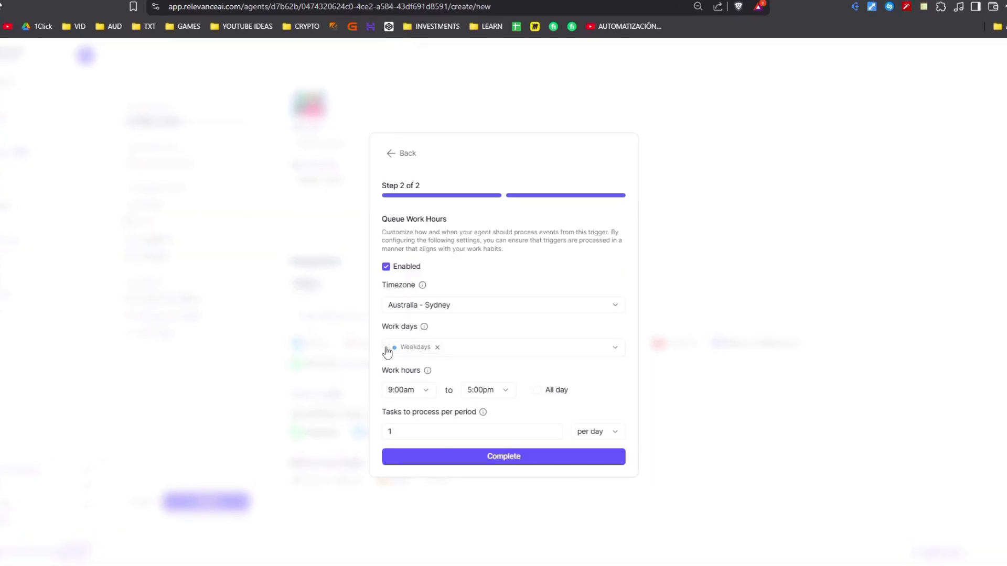
{"action": "left_click", "coordinate": [618, 305]}
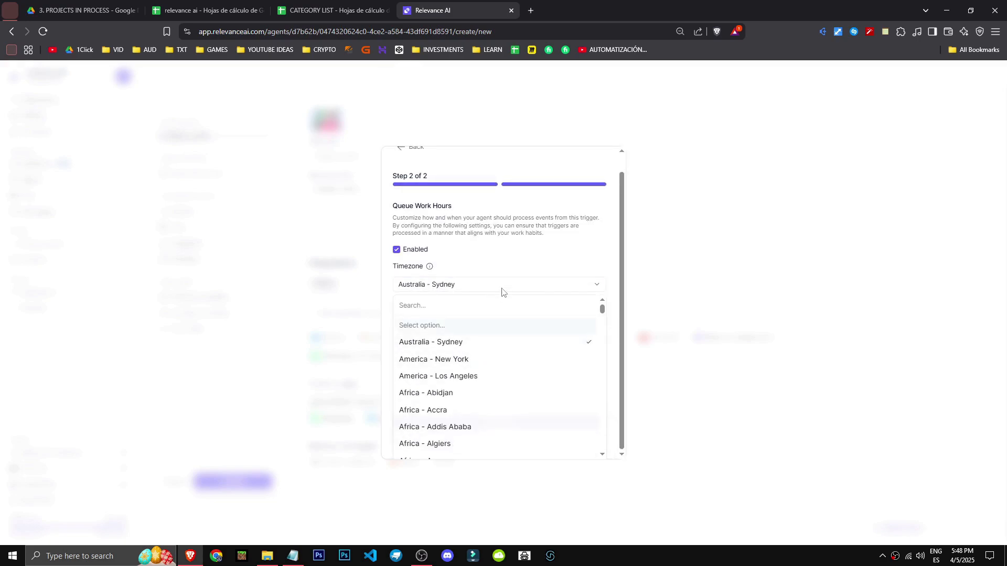
{"action": "type", "text": "spa"}
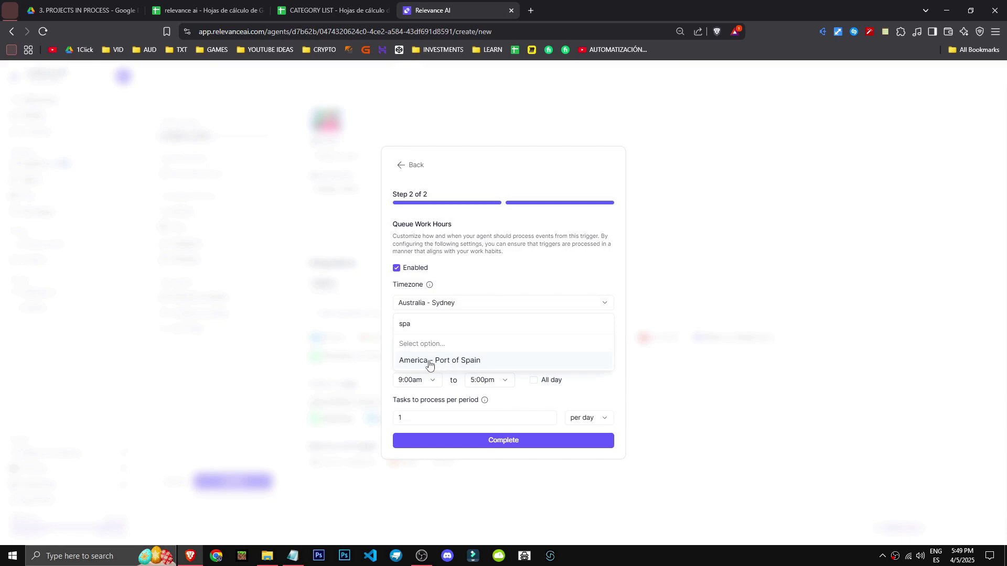
{"action": "left_click", "coordinate": [475, 360]}
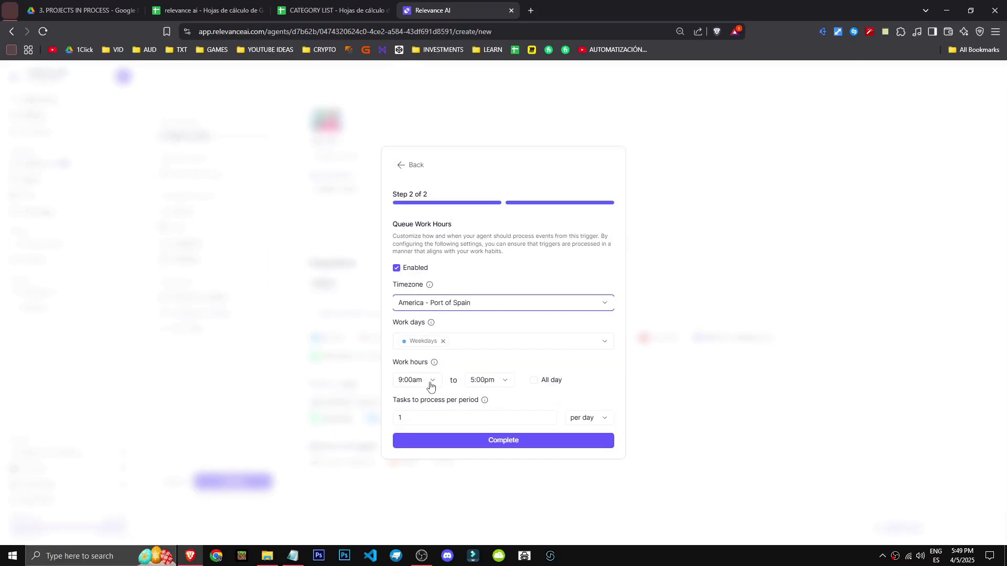
{"action": "left_click", "coordinate": [429, 383]}
{"action": "left_click", "coordinate": [469, 366]}
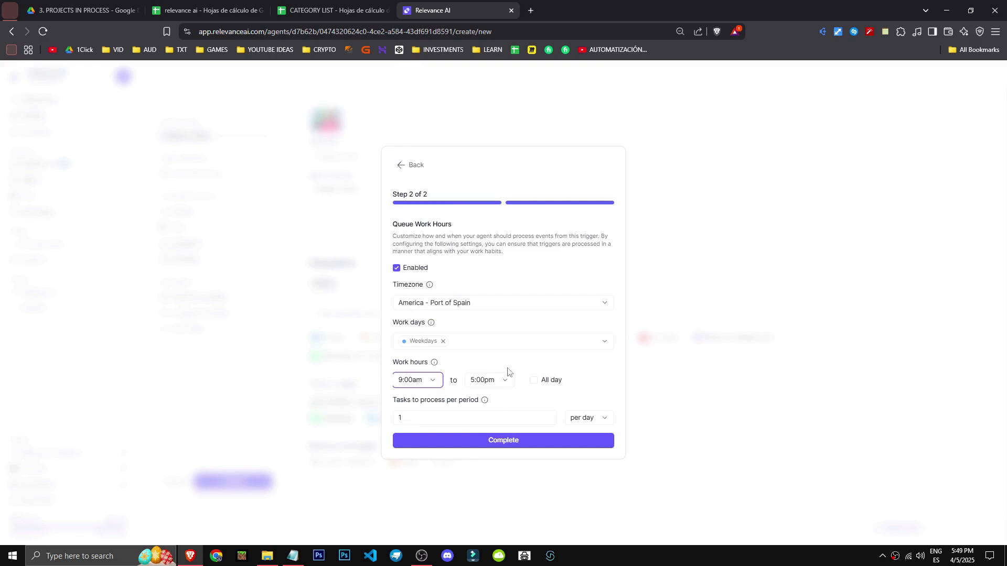
Step: Toggle the all-day work hours option, check the number of tasks to process per period, and complete the Gmail trigger's setup
{"action": "left_click", "coordinate": [534, 380]}
{"action": "left_click", "coordinate": [405, 382]}
{"action": "left_click", "coordinate": [430, 418]}
{"action": "left_click", "coordinate": [461, 443]}
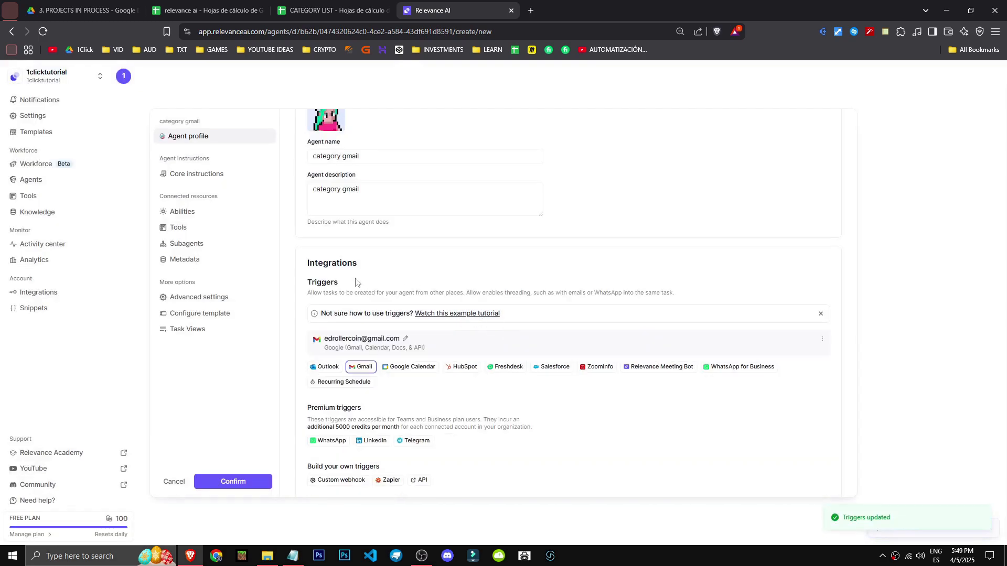
Step: Open the agent's core instructions and select the list of prompt section headings in the Notepad reference note
{"action": "scroll", "coordinate": [474, 469], "scroll_direction": "down", "scroll_amount": 2}
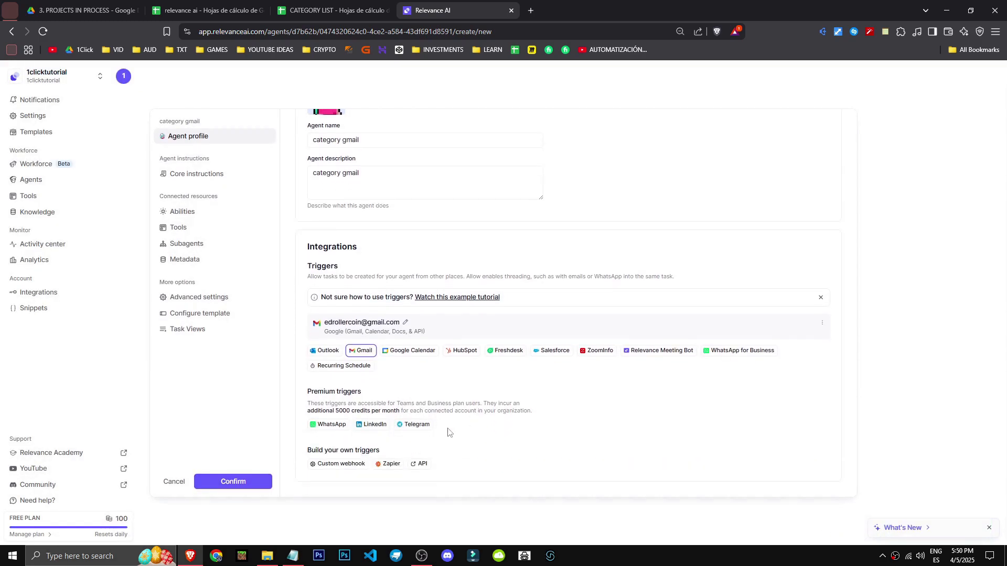
{"action": "scroll", "coordinate": [449, 433], "scroll_direction": "up", "scroll_amount": 2}
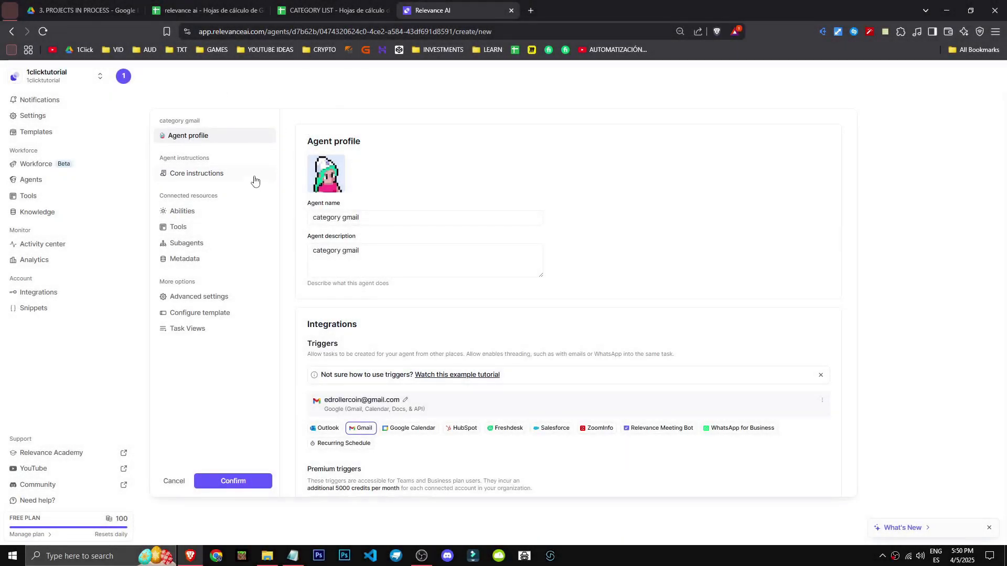
{"action": "scroll", "coordinate": [446, 413], "scroll_direction": "down", "scroll_amount": 2}
{"action": "scroll", "coordinate": [318, 403], "scroll_direction": "up", "scroll_amount": 2}
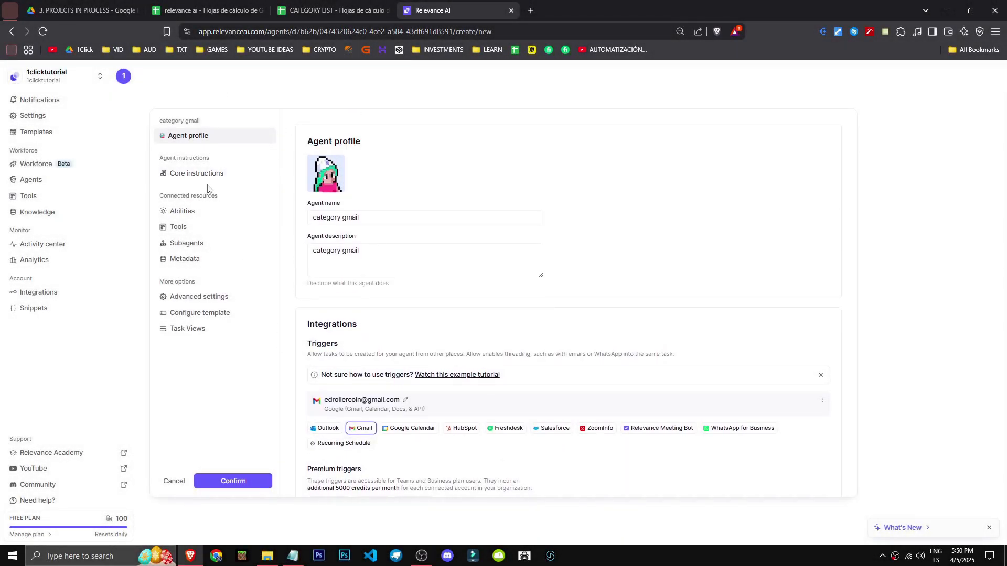
{"action": "left_click", "coordinate": [196, 175]}
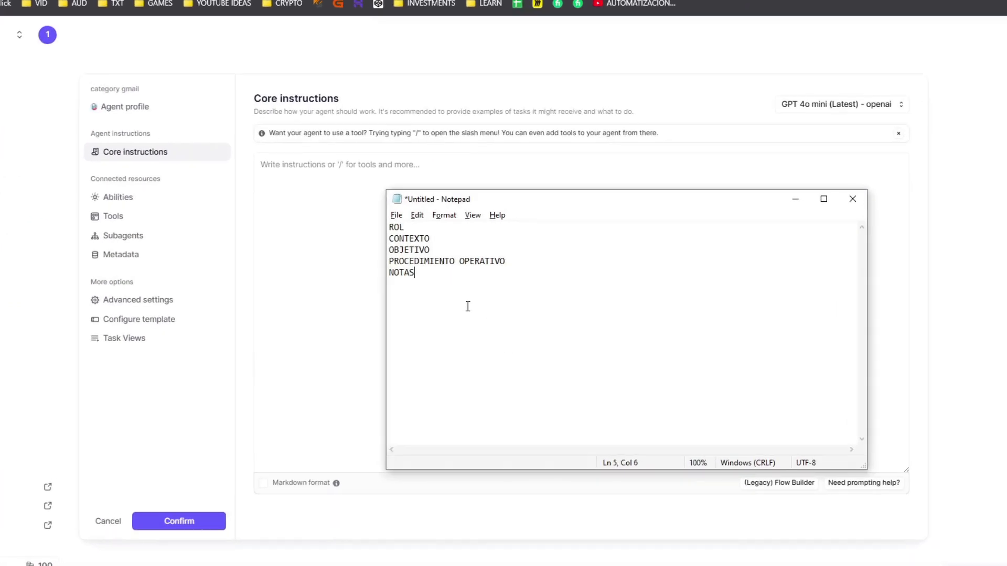
{"action": "left_click_drag", "start_coordinate": [467, 306], "coordinate": [299, 205]}
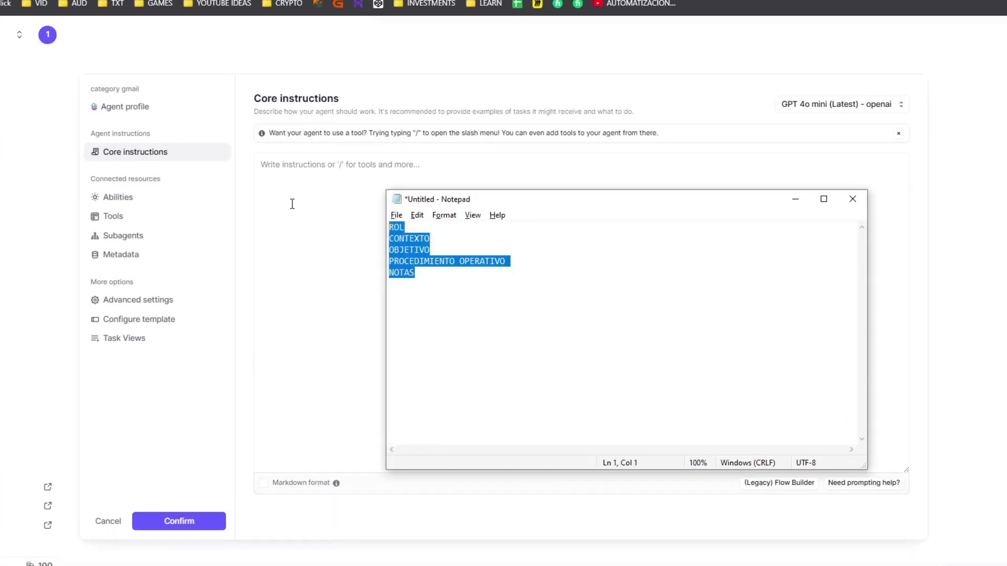
Step: Write the headings ROLE, CONTEXT, OBJECTIVE, OPERATIVE and NOTES on separate lines in the core instructions
{"action": "left_click", "coordinate": [289, 176]}
{"action": "type", "text": "ROLE"}
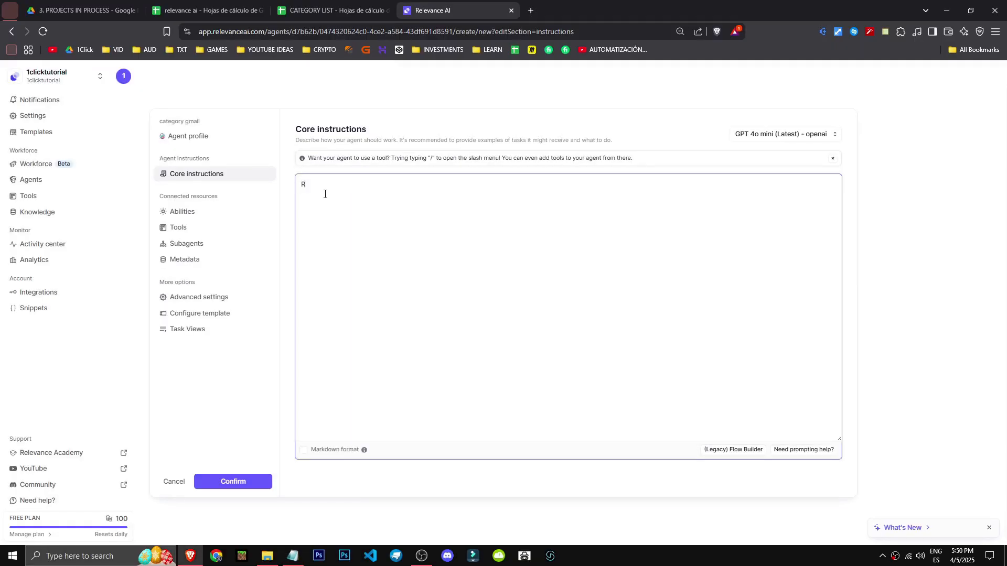
{"action": "key", "text": "Return"}
{"action": "type", "text": "CONTEXT"}
{"action": "key", "text": "Return"}
{"action": "type", "text": "OBJECTIVE"}
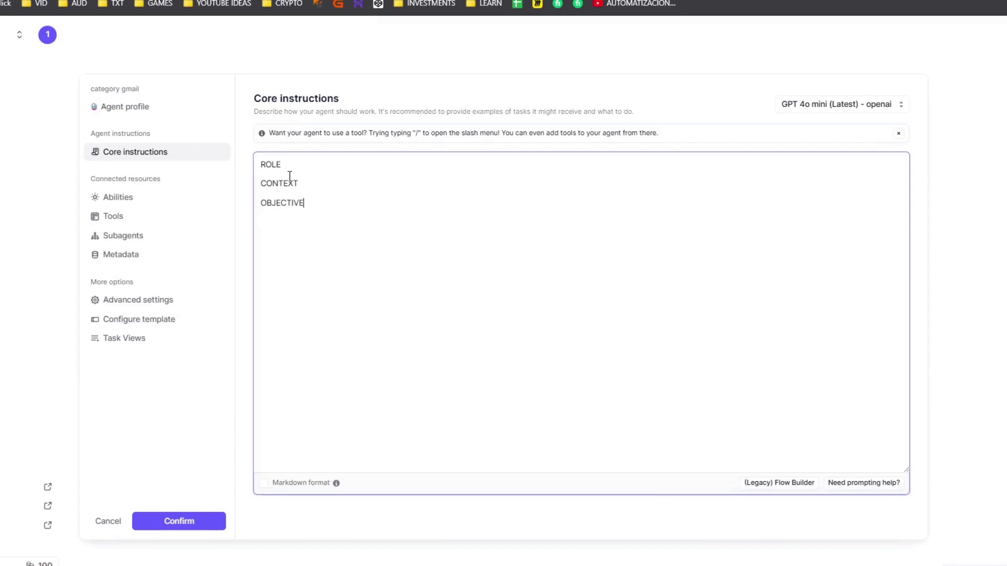
{"action": "key", "text": "Return"}
{"action": "type", "text": "OPERATIVE"}
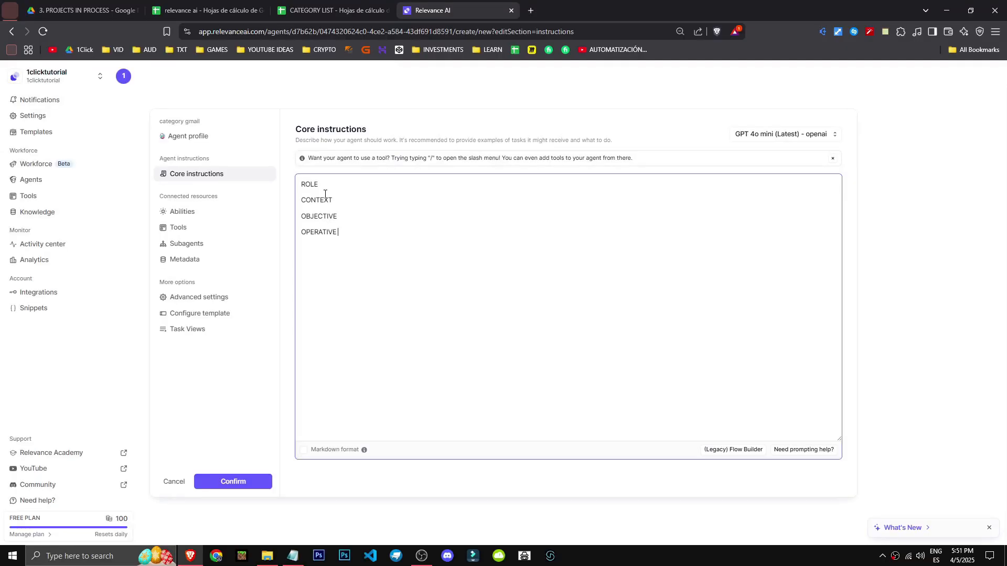
{"action": "key", "text": "Return"}
{"action": "type", "text": "NOTES"}
{"action": "key", "text": "Return"}
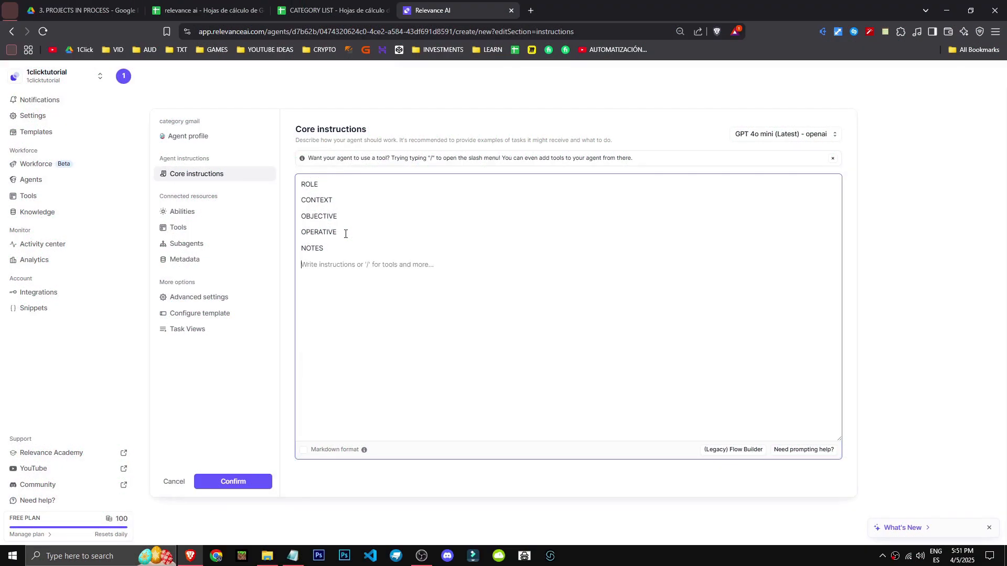
Step: Complete the NOTES line with ": I'm from spain, use that hour" and add three blank lines under OPERATIVE
{"action": "key", "text": "BackSpace"}
{"action": "type", "text": ": I'm from sp"}
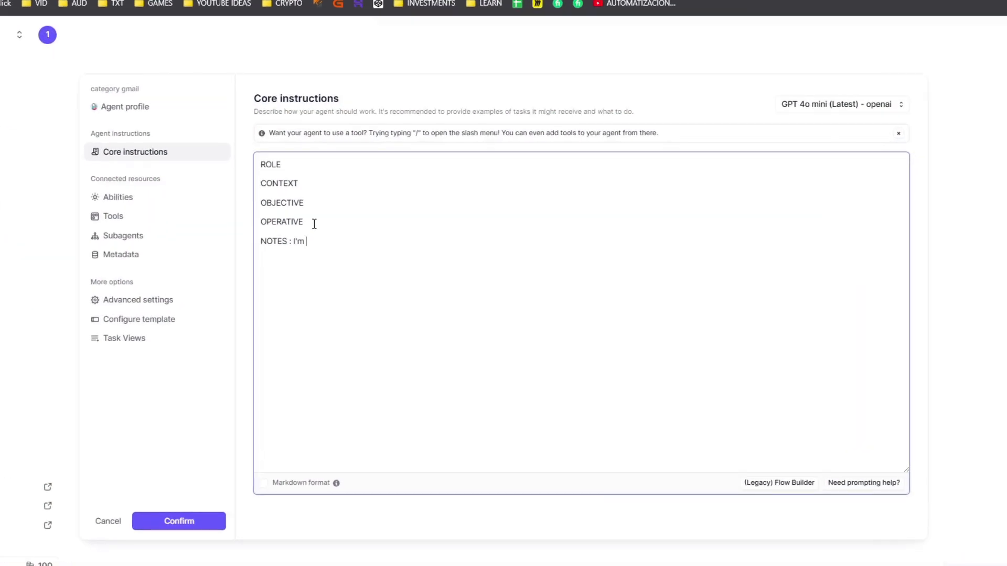
{"action": "type", "text": "use that hour"}
{"action": "left_click", "coordinate": [345, 234]}
{"action": "key", "text": "Return"}
{"action": "key", "text": "Return"}
{"action": "key", "text": "Return"}
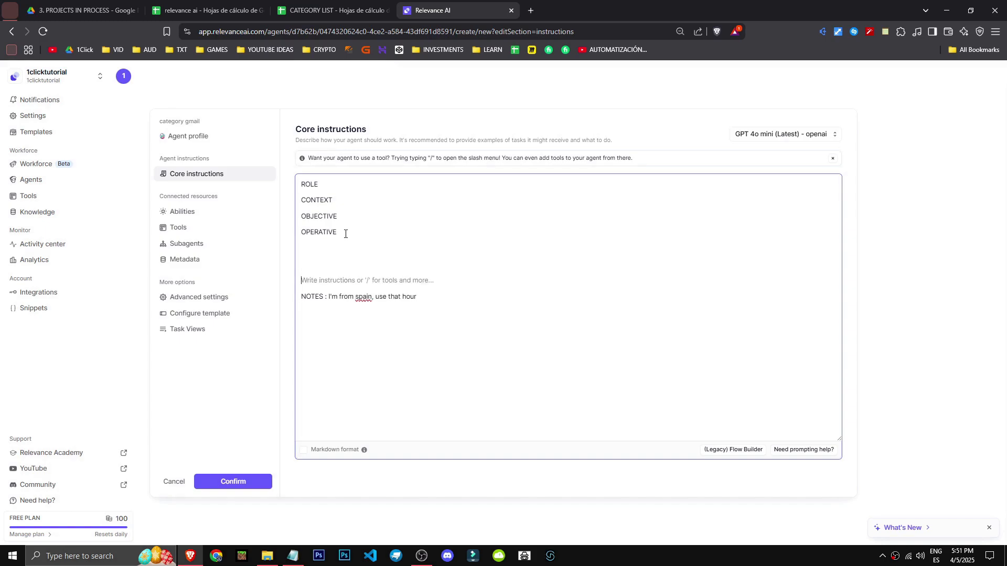
Step: Write "You're a subassistant" under ROLE and add an empty line under both CONTEXT and OBJECTIVE
{"action": "left_click", "coordinate": [339, 185]}
{"action": "key", "text": "Return"}
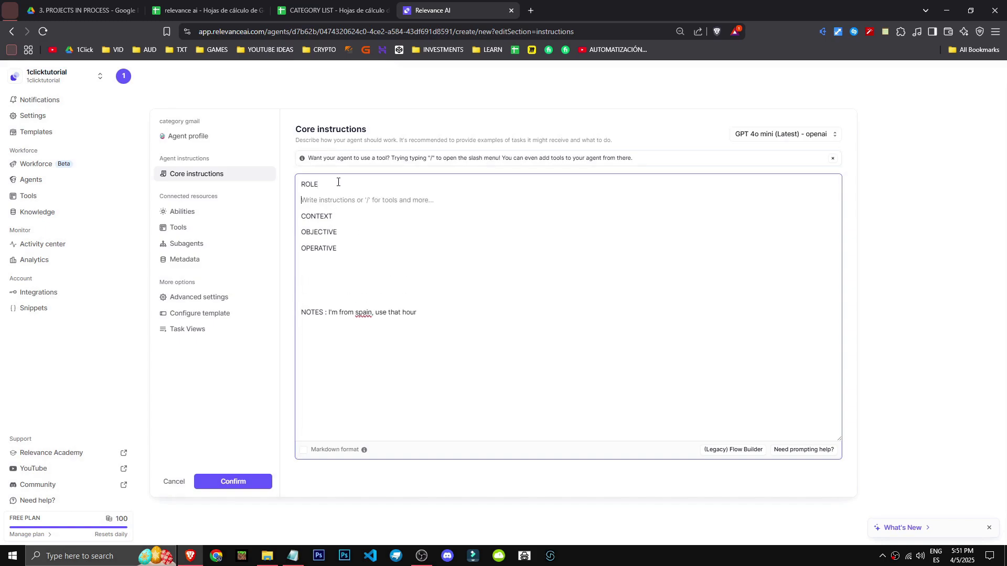
{"action": "type", "text": "You're a subassistant"}
{"action": "key", "text": "Return"}
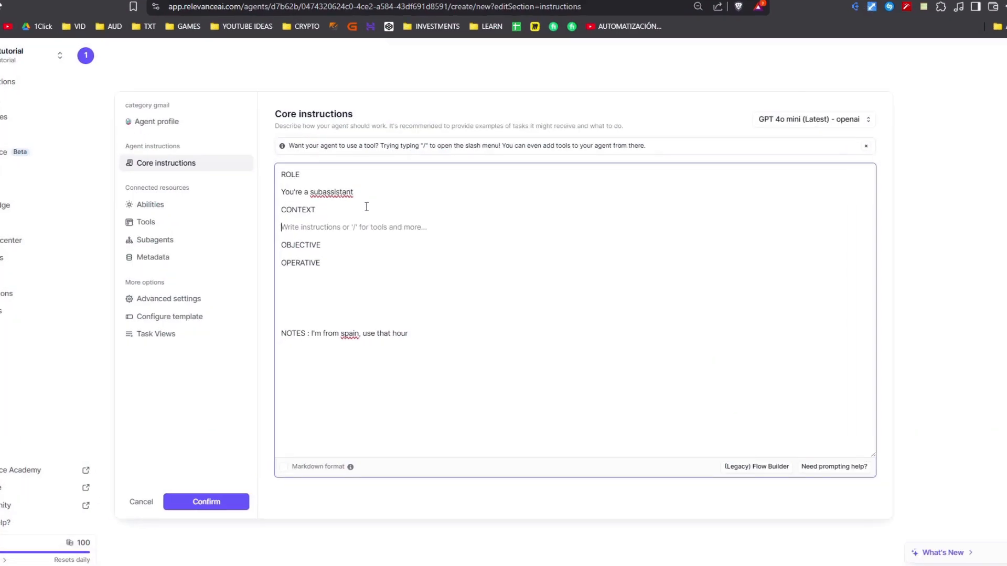
{"action": "left_click", "coordinate": [400, 241]}
{"action": "key", "text": "Return"}
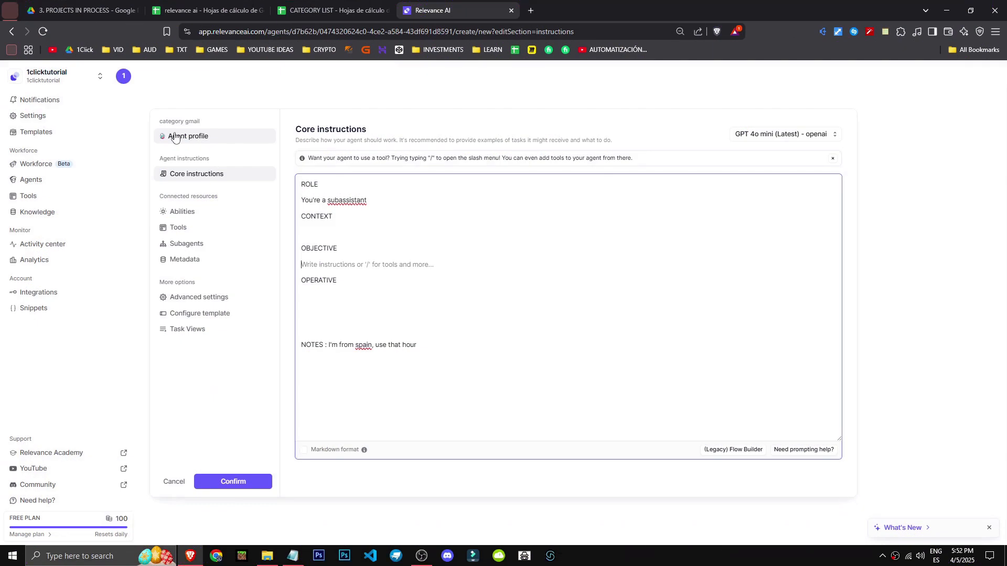
Step: Look at the available language model providers and the OpenAI prompt examples offered by the prompting help
{"action": "left_click", "coordinate": [755, 135]}
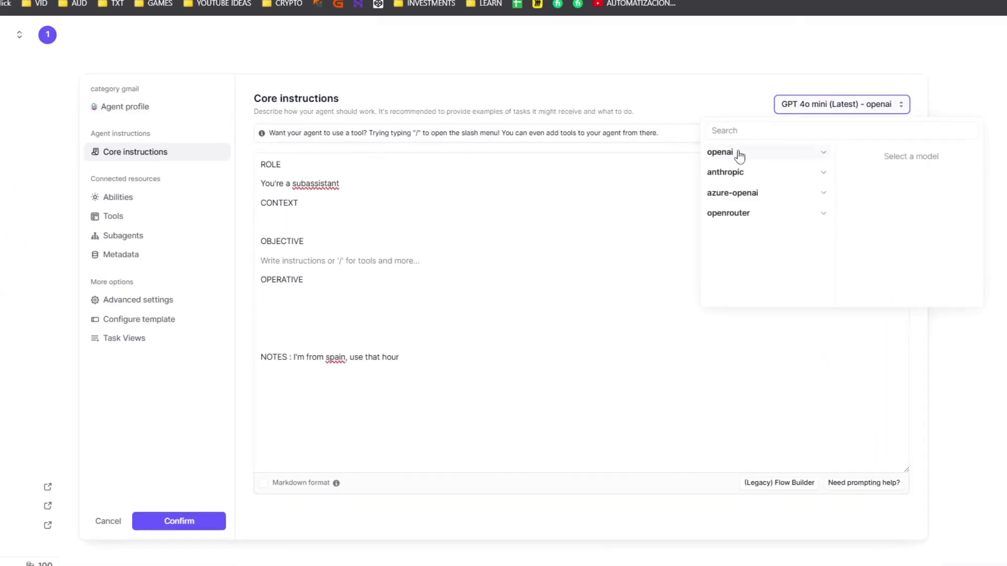
{"action": "left_click", "coordinate": [652, 63]}
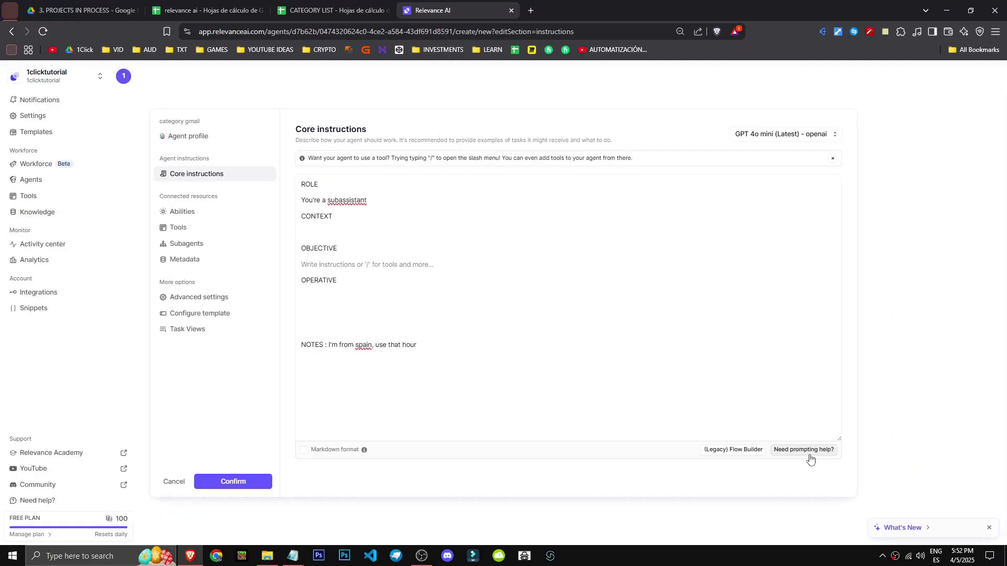
{"action": "left_click", "coordinate": [810, 460]}
{"action": "left_click", "coordinate": [779, 373]}
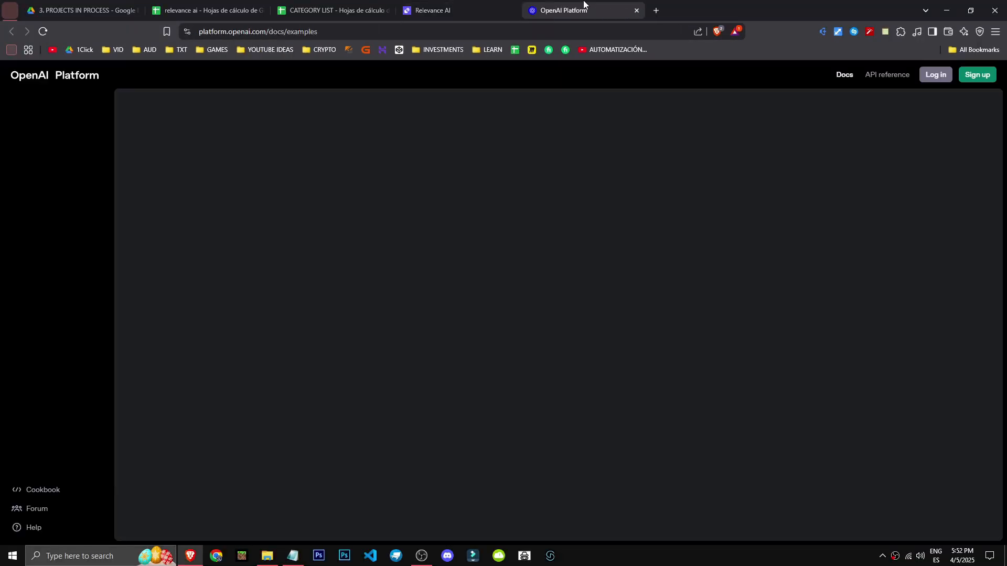
{"action": "key", "text": "ctrl+w"}
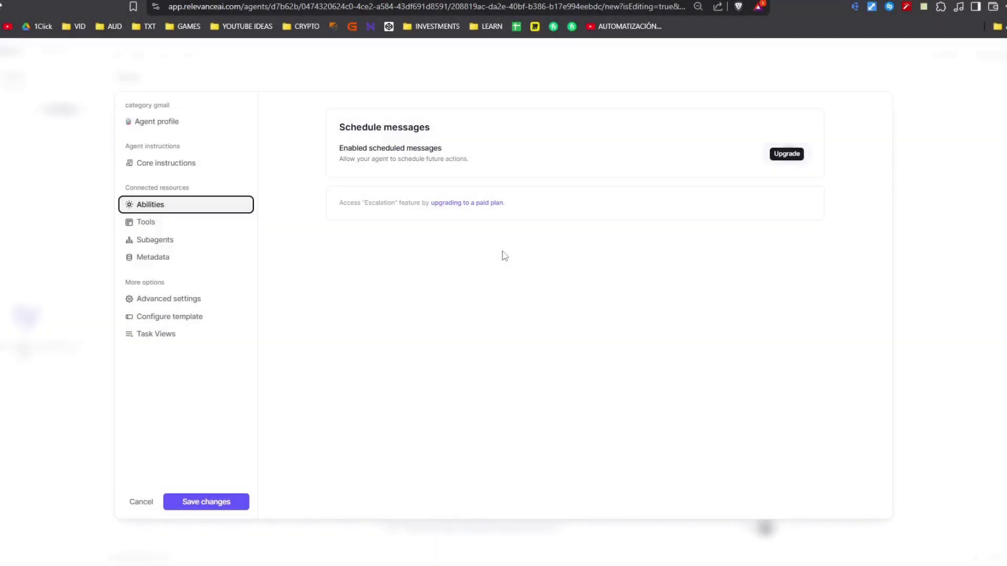
Step: Reopen the agent's editor and examine its options for adding sub-agents, its abilities and its advanced settings
{"action": "left_click", "coordinate": [141, 502]}
{"action": "left_click", "coordinate": [11, 73]}
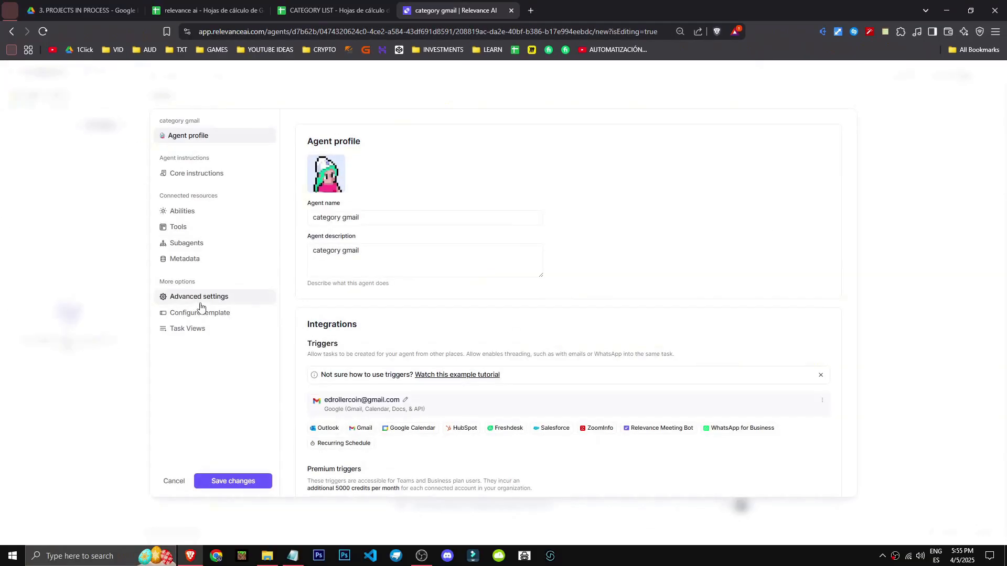
{"action": "left_click", "coordinate": [188, 245]}
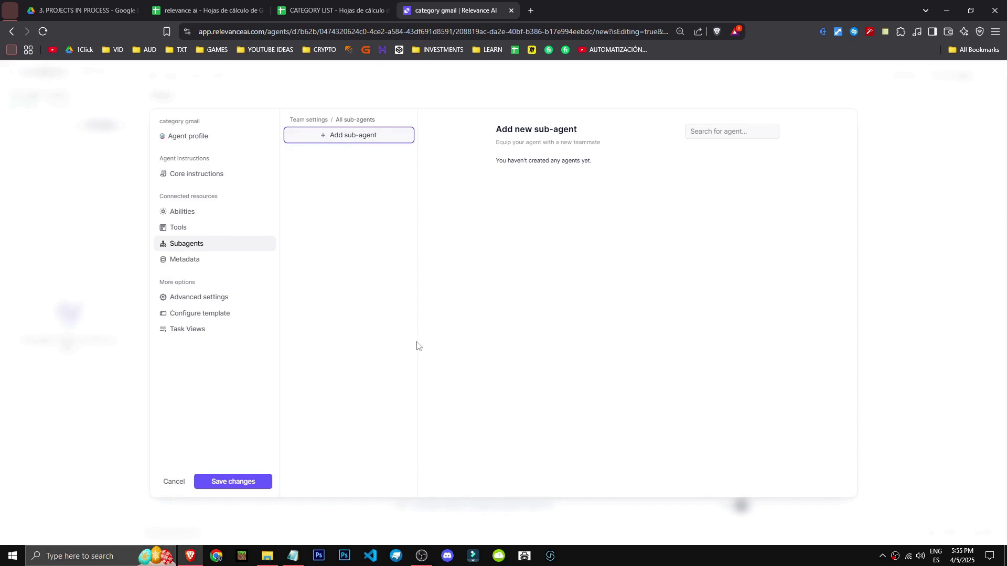
{"action": "left_click_drag", "start_coordinate": [505, 161], "coordinate": [596, 174]}
{"action": "left_click", "coordinate": [602, 179]}
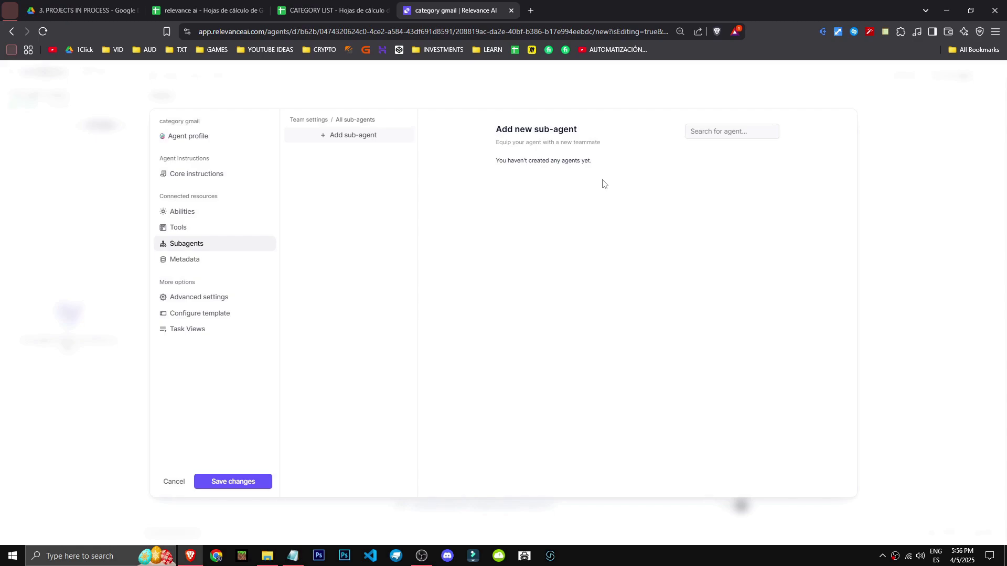
{"action": "left_click", "coordinate": [224, 209]}
{"action": "left_click", "coordinate": [199, 297]}
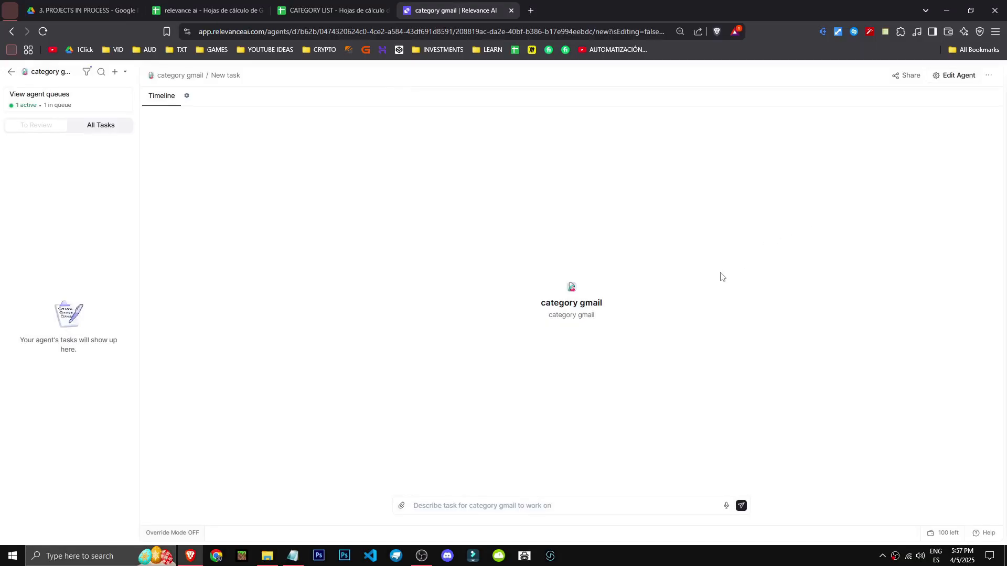
Step: Return to the agents list, reopen the category gmail agent for editing and show its advanced settings
{"action": "left_click", "coordinate": [11, 72]}
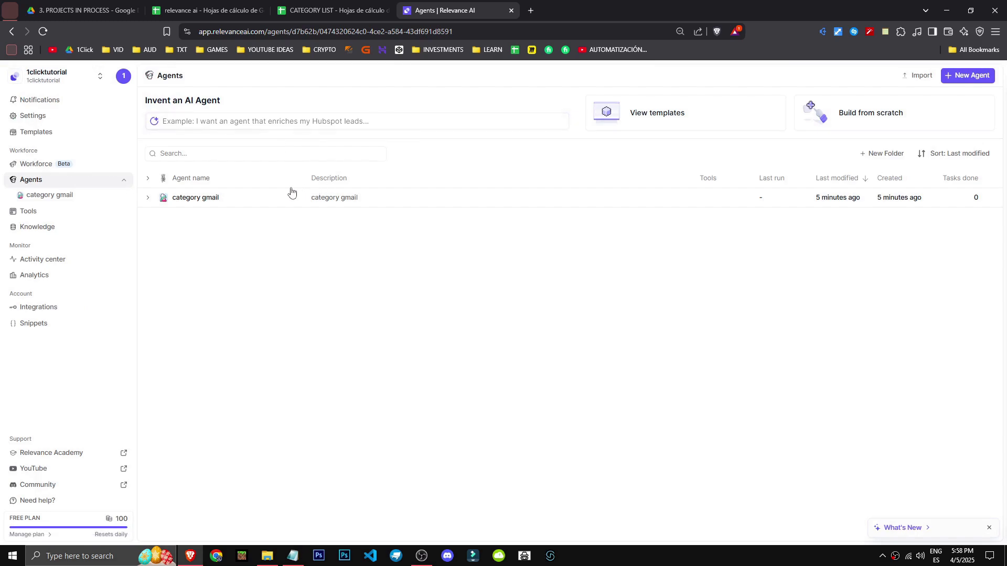
{"action": "left_click", "coordinate": [990, 205]}
{"action": "left_click", "coordinate": [977, 219]}
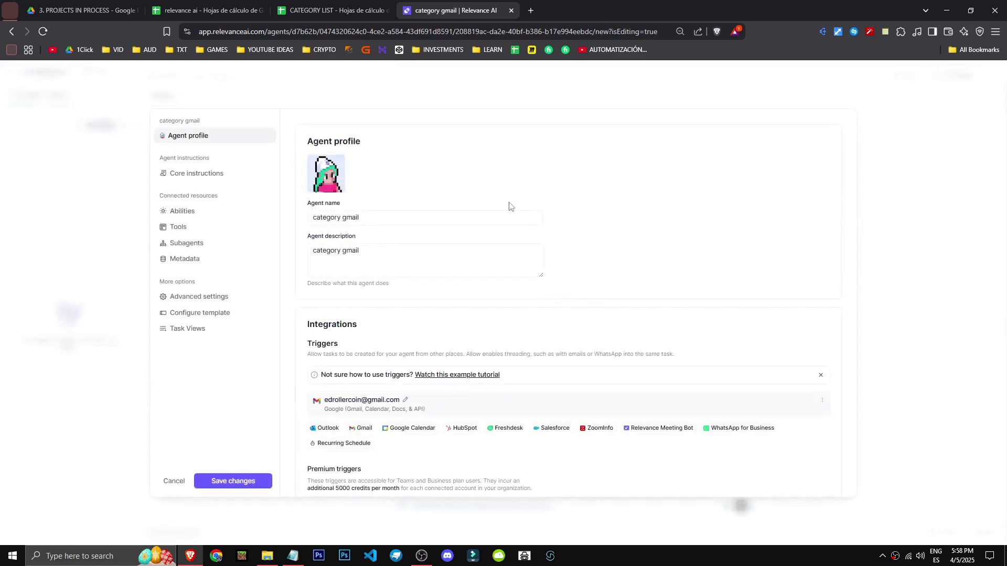
{"action": "left_click", "coordinate": [199, 297]}
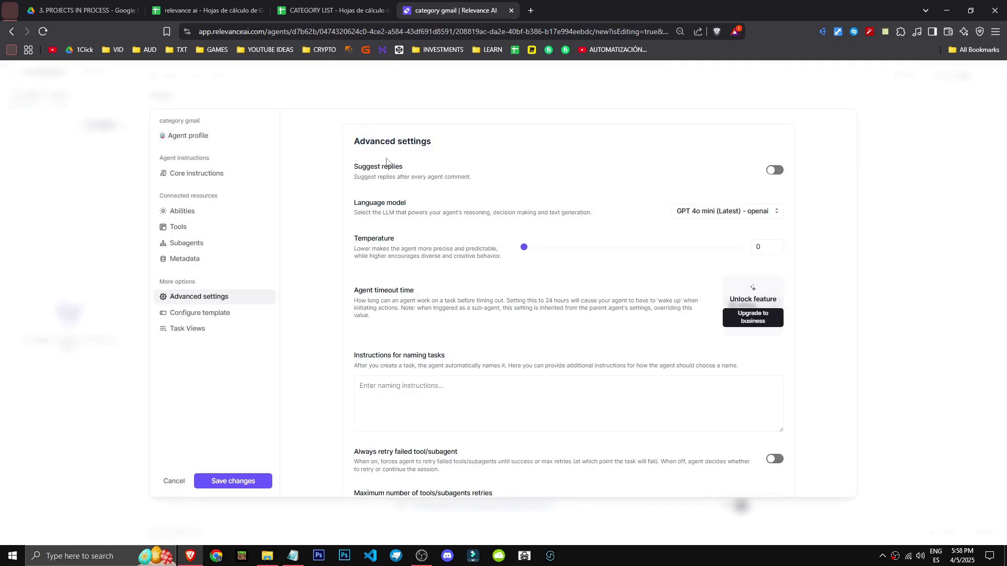
Step: Examine the agent's suggested replies and language model settings, including the OpenAI models on offer
{"action": "left_click_drag", "start_coordinate": [473, 177], "coordinate": [362, 167]}
{"action": "left_click_drag", "start_coordinate": [354, 212], "coordinate": [628, 208]}
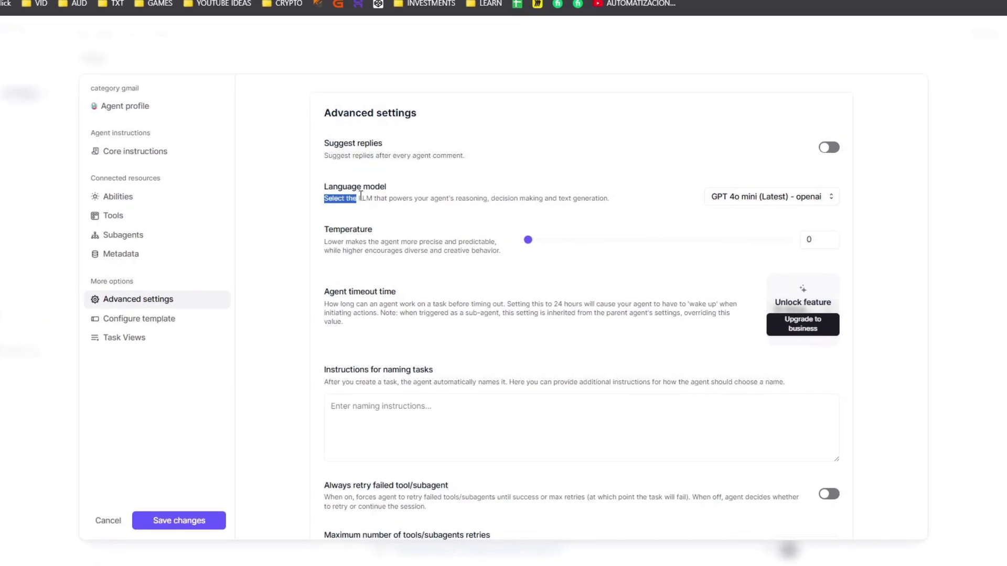
{"action": "left_click", "coordinate": [403, 198]}
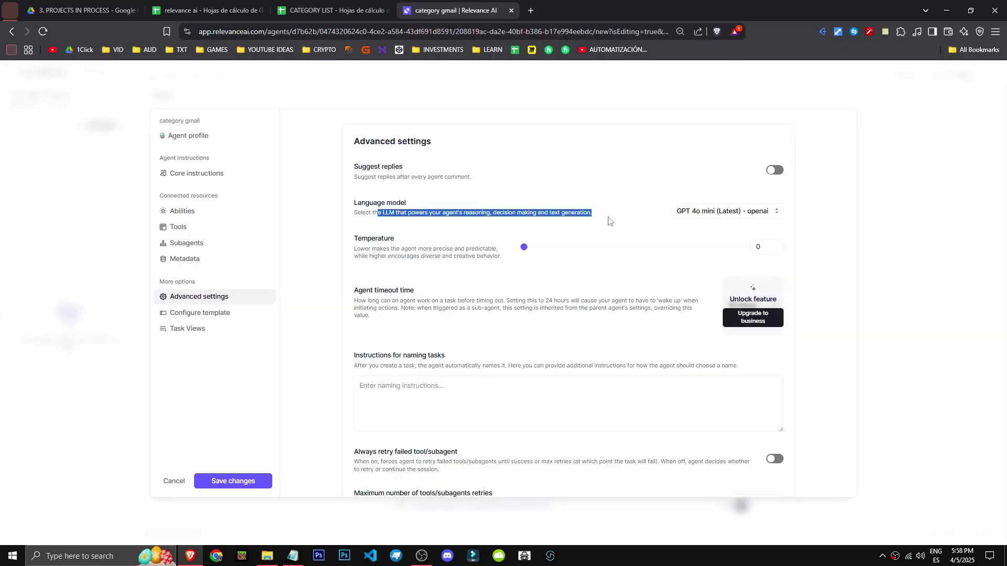
{"action": "left_click", "coordinate": [609, 221]}
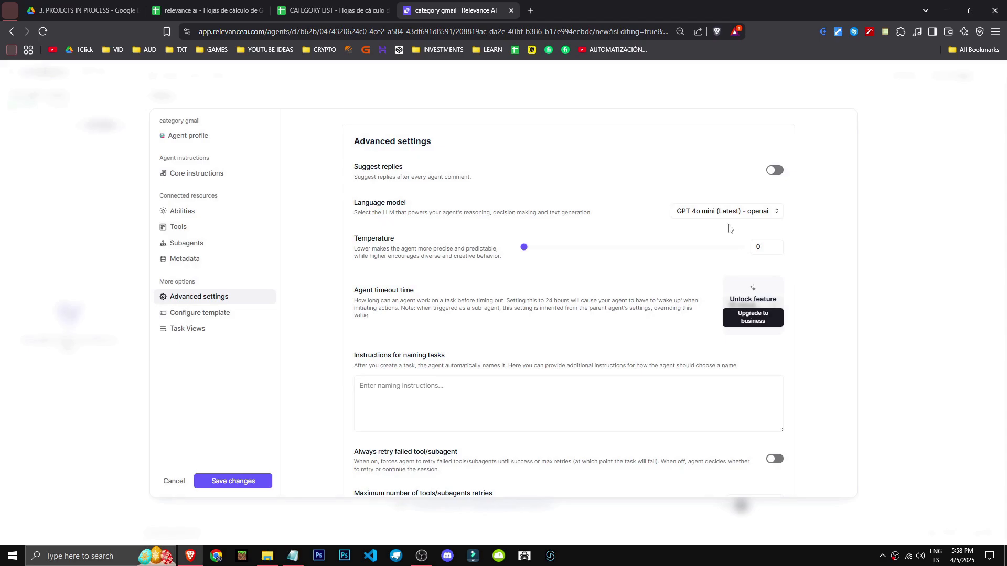
{"action": "left_click", "coordinate": [723, 215]}
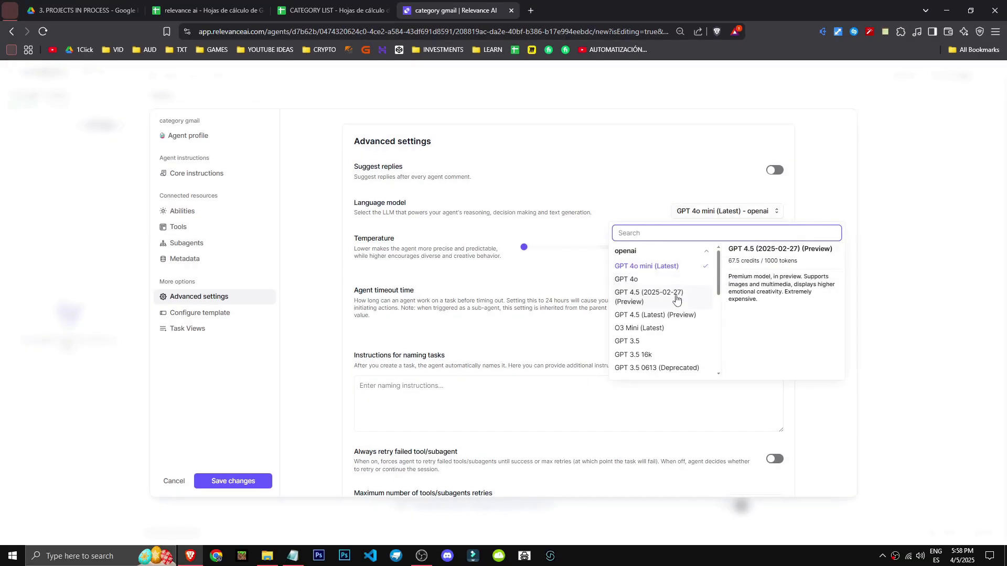
{"action": "scroll", "coordinate": [660, 362], "scroll_direction": "down", "scroll_amount": 5}
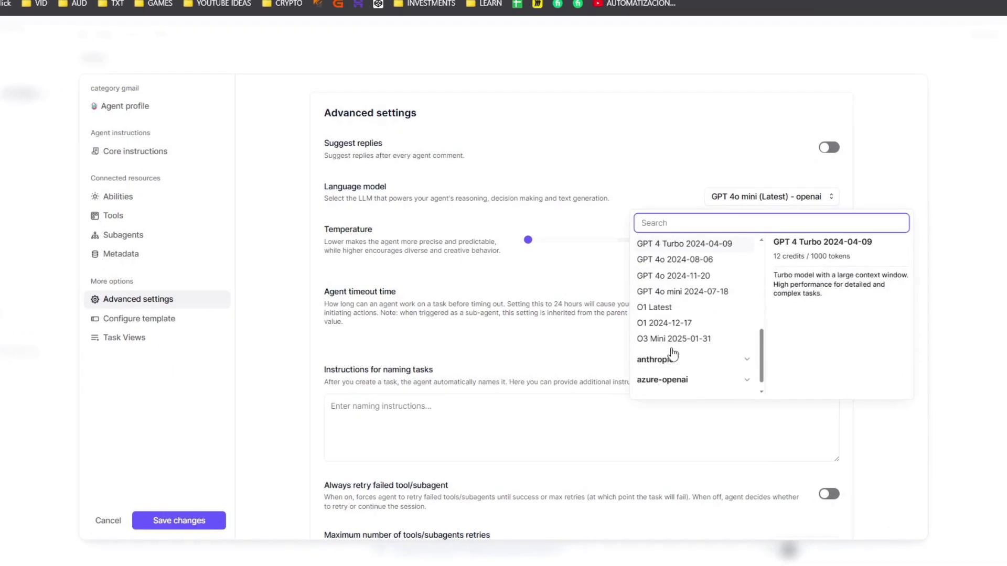
{"action": "scroll", "coordinate": [673, 354], "scroll_direction": "down", "scroll_amount": 2}
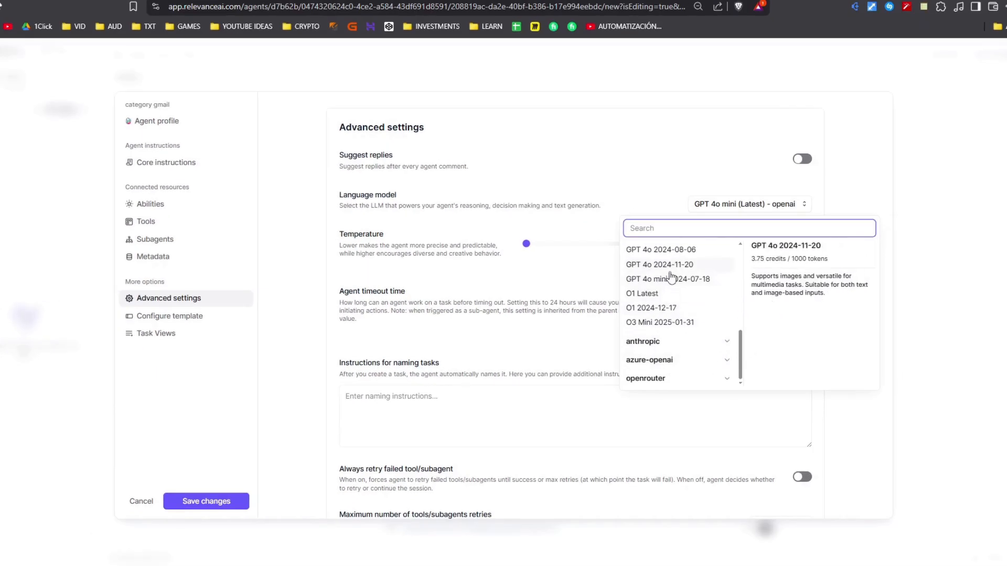
{"action": "scroll", "coordinate": [674, 304], "scroll_direction": "up", "scroll_amount": 8}
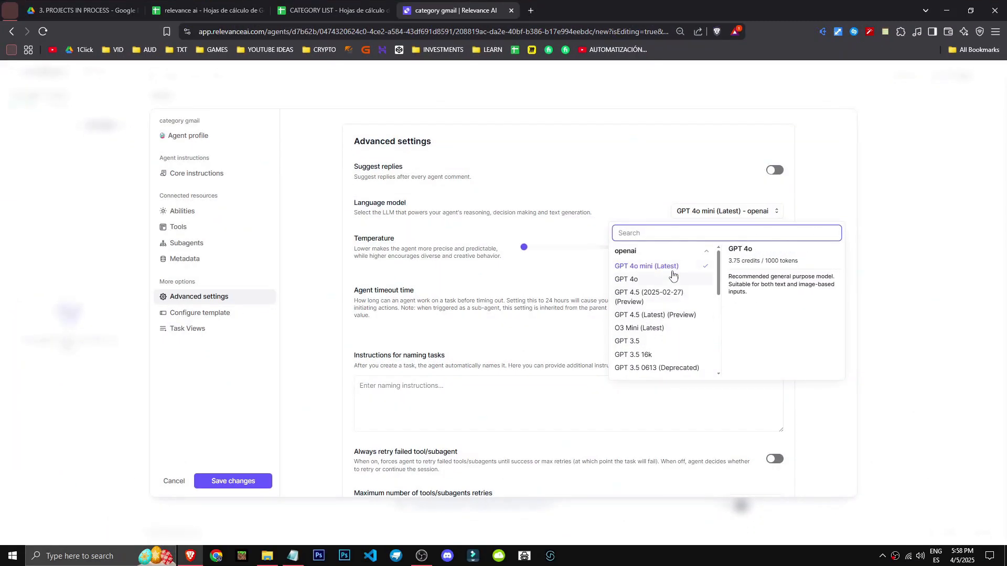
Step: Look through the Anthropic, Azure OpenAI and OpenRouter language models and the temperature setting
{"action": "left_click", "coordinate": [674, 256]}
{"action": "left_click", "coordinate": [664, 276]}
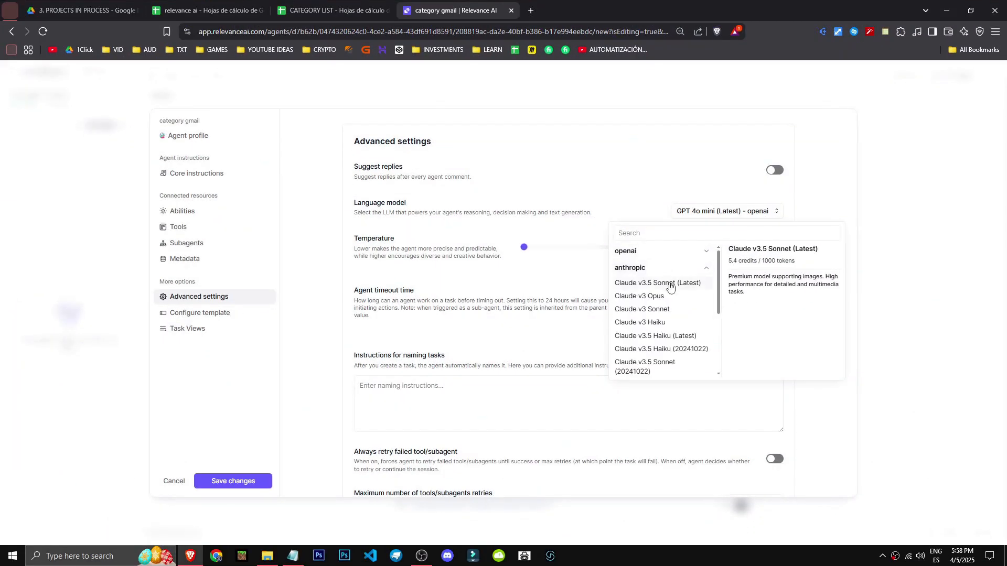
{"action": "scroll", "coordinate": [675, 367], "scroll_direction": "down", "scroll_amount": 2}
{"action": "scroll", "coordinate": [675, 368], "scroll_direction": "down", "scroll_amount": 1}
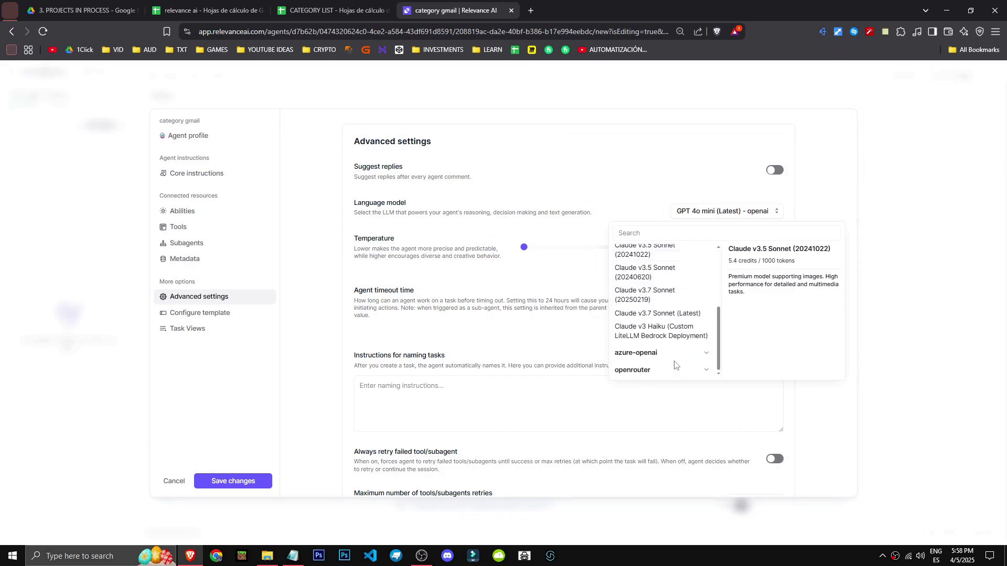
{"action": "left_click", "coordinate": [662, 353]}
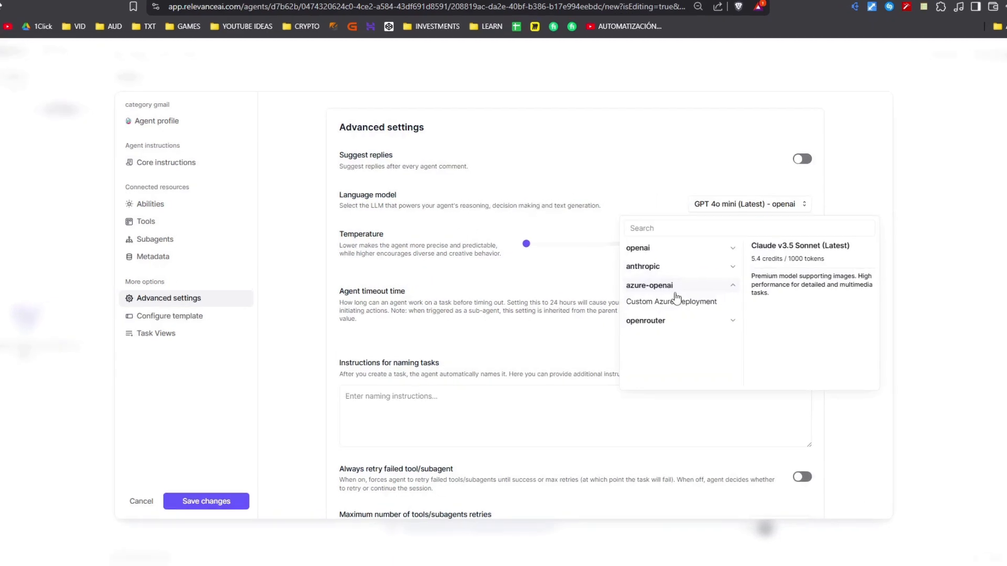
{"action": "left_click", "coordinate": [677, 319]}
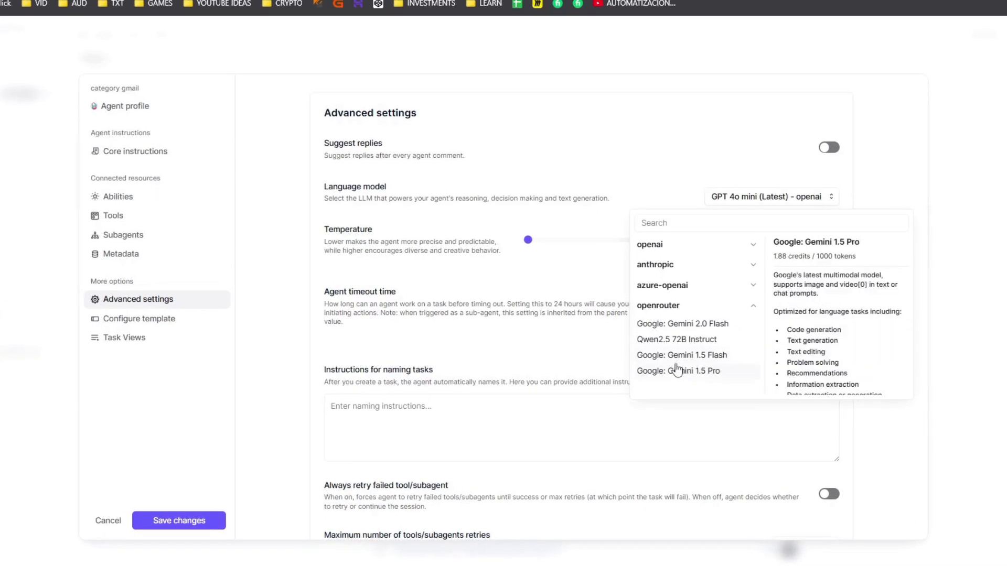
{"action": "left_click", "coordinate": [676, 305]}
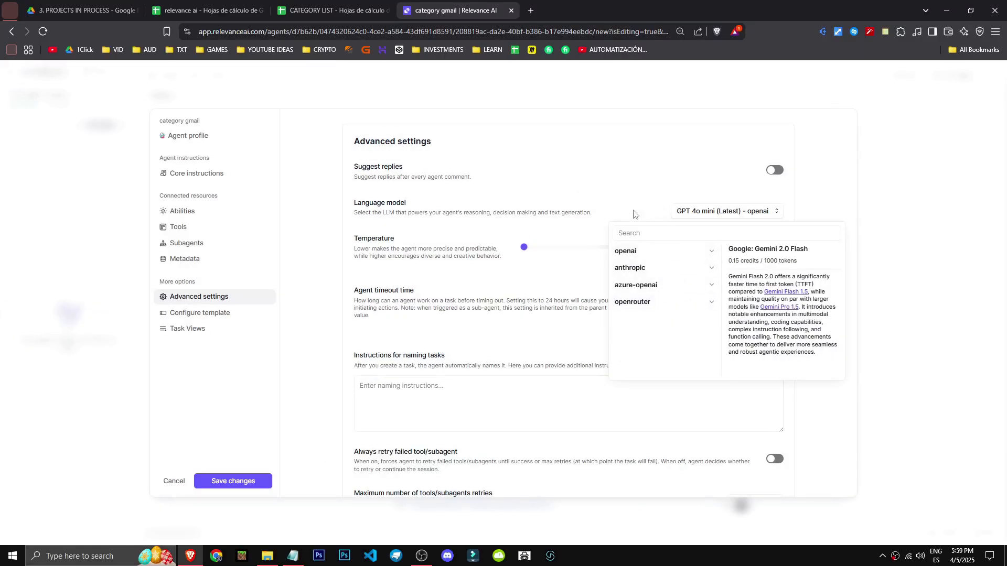
{"action": "left_click", "coordinate": [634, 214]}
{"action": "left_click_drag", "start_coordinate": [345, 243], "coordinate": [392, 240]}
{"action": "left_click", "coordinate": [427, 264]}
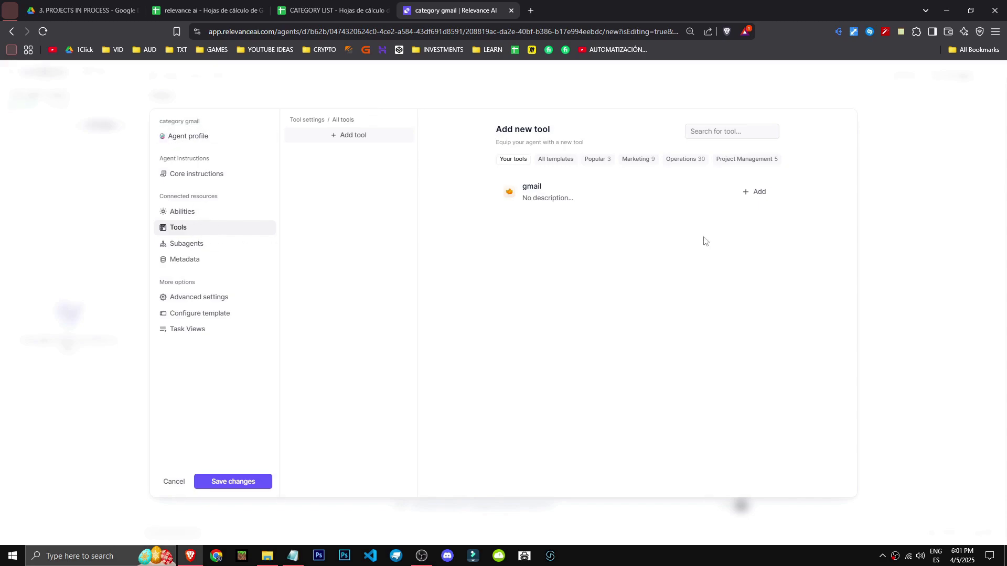
Step: Add the gmail tool to the category gmail agent, review its approval settings and save the agent
{"action": "left_click_drag", "start_coordinate": [420, 180], "coordinate": [731, 241]}
{"action": "left_click", "coordinate": [730, 241]}
{"action": "left_click", "coordinate": [755, 192]}
{"action": "left_click", "coordinate": [326, 135]}
{"action": "left_click_drag", "start_coordinate": [461, 165], "coordinate": [595, 175]}
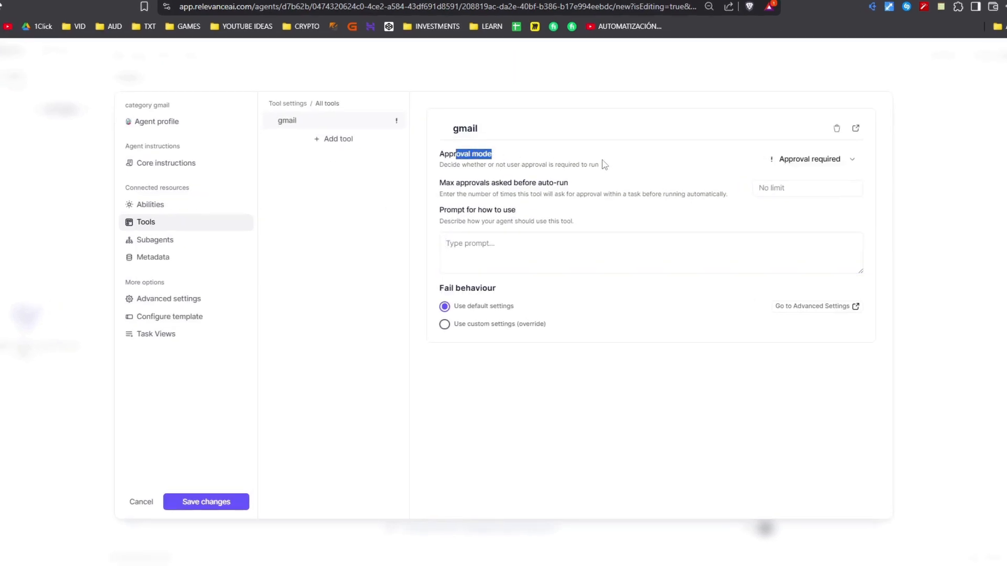
{"action": "left_click", "coordinate": [584, 194]}
{"action": "left_click_drag", "start_coordinate": [441, 184], "coordinate": [551, 184]}
{"action": "left_click", "coordinate": [191, 499]}
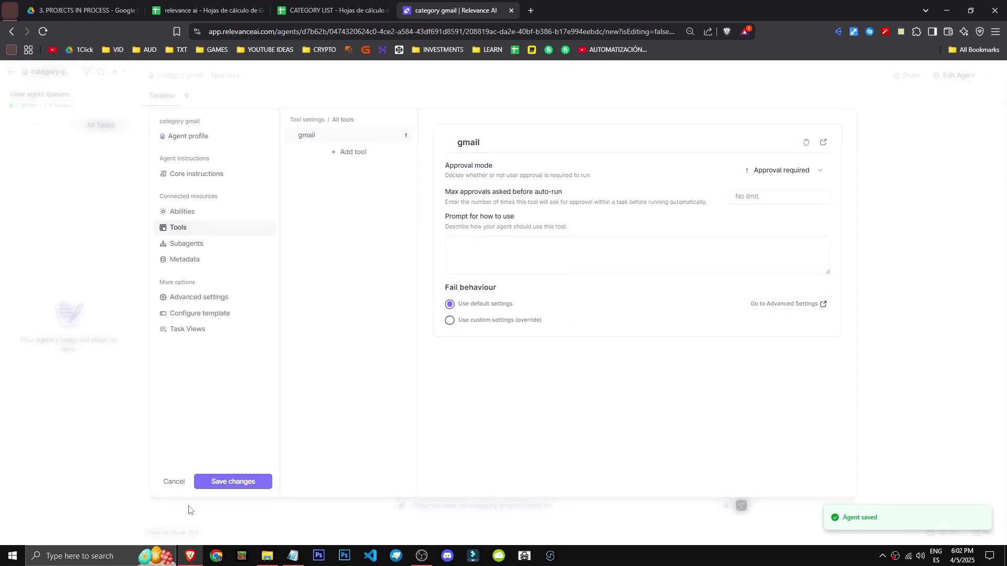
Step: Leave the agent for the tools list and look at the blank builder for a new tool
{"action": "left_click", "coordinate": [13, 74]}
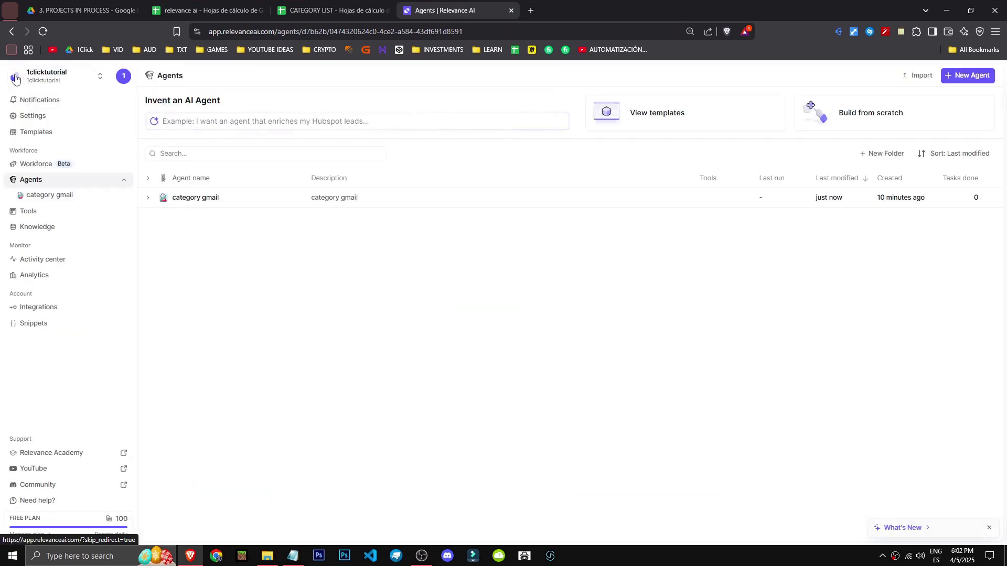
{"action": "left_click", "coordinate": [108, 214]}
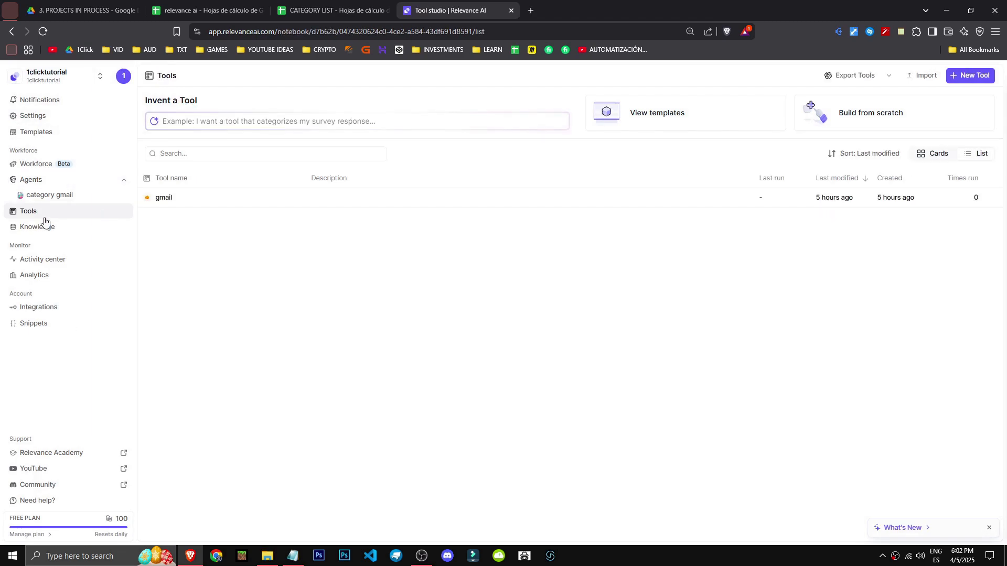
{"action": "left_click", "coordinate": [968, 78]}
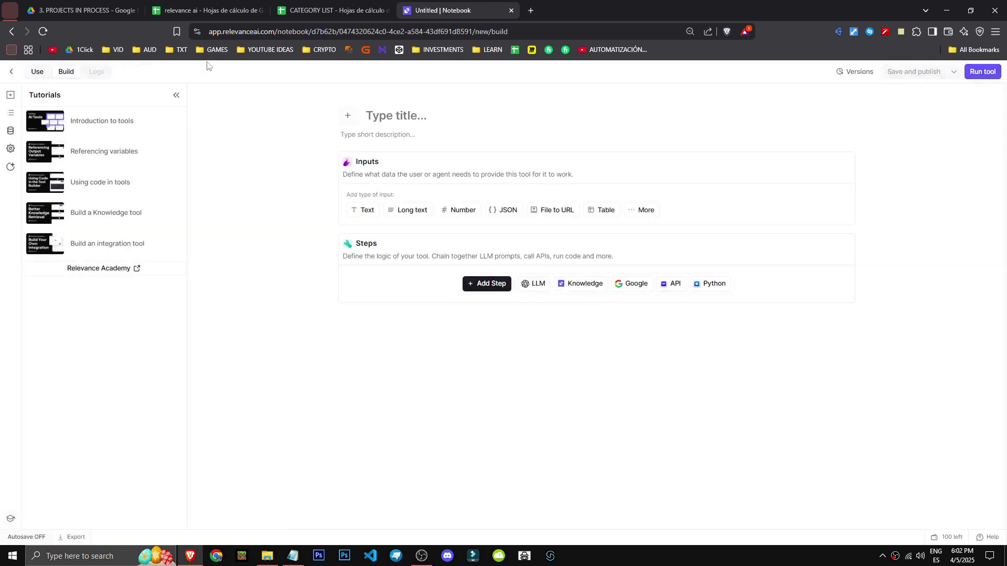
{"action": "left_click", "coordinate": [12, 32]}
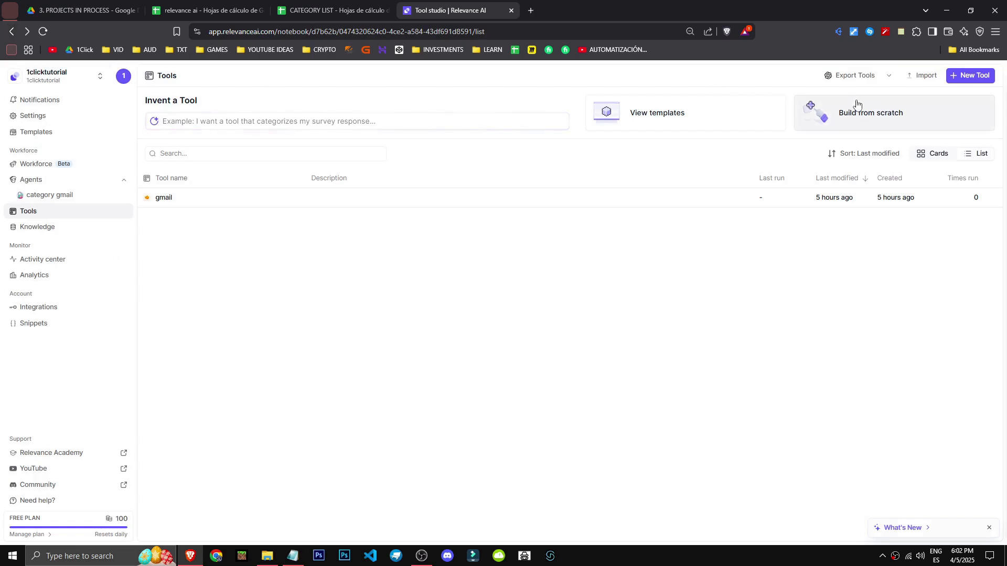
Step: Browse the template gallery, covering the trending agents, agent templates and tool templates
{"action": "left_click", "coordinate": [875, 74]}
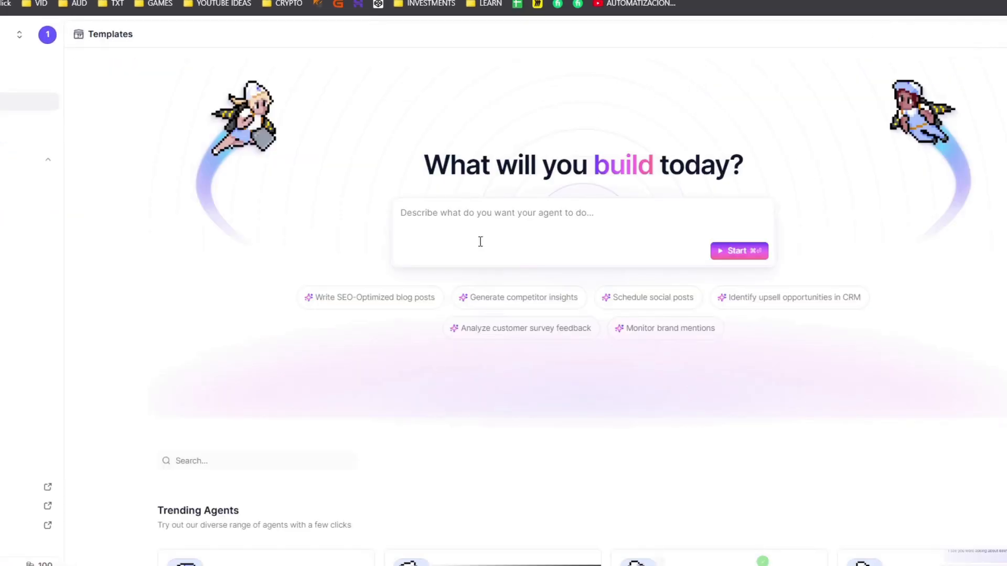
{"action": "scroll", "coordinate": [480, 242], "scroll_direction": "down", "scroll_amount": 8}
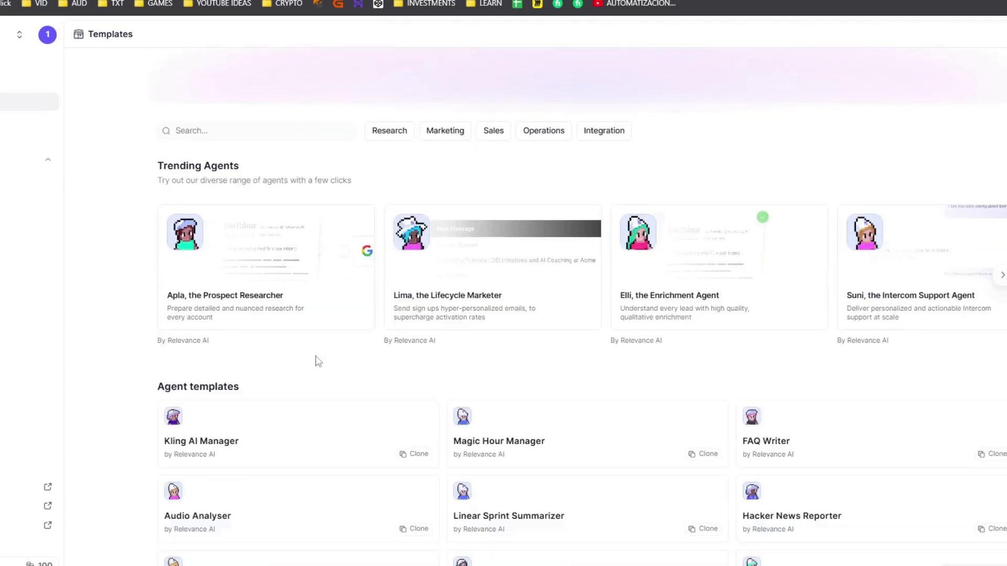
{"action": "scroll", "coordinate": [764, 330], "scroll_direction": "down", "scroll_amount": 10}
{"action": "scroll", "coordinate": [886, 472], "scroll_direction": "up", "scroll_amount": 10}
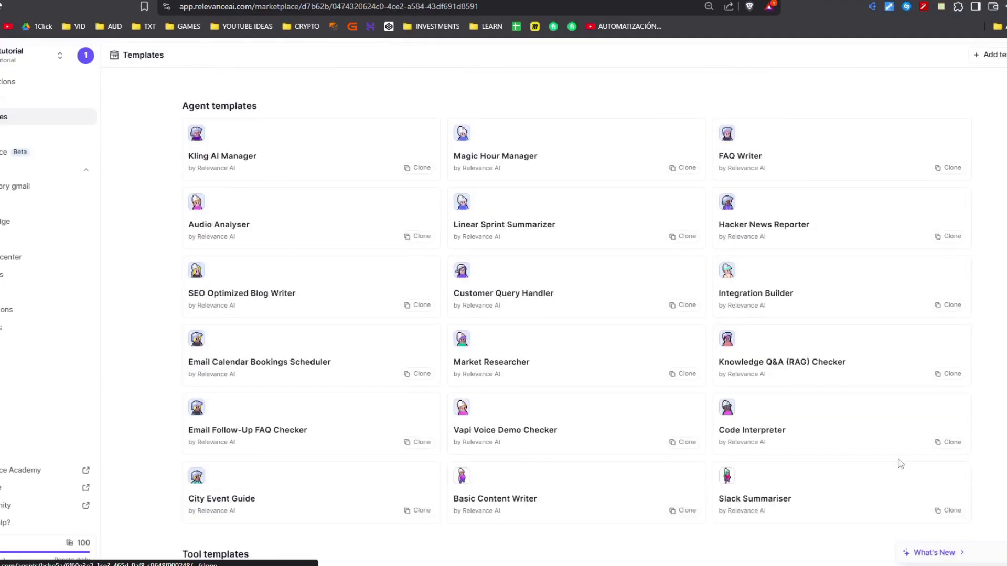
{"action": "scroll", "coordinate": [201, 465], "scroll_direction": "down", "scroll_amount": 5}
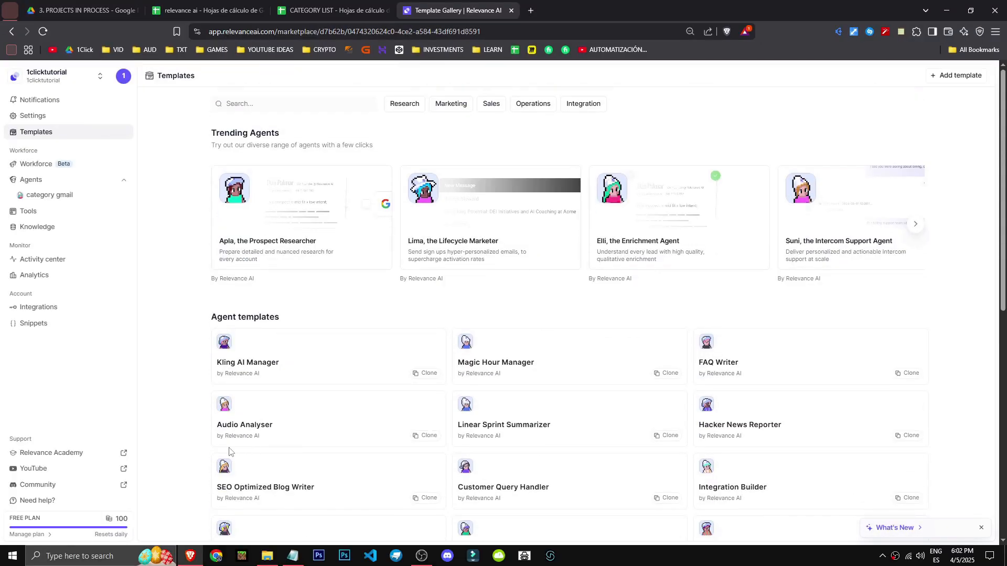
{"action": "scroll", "coordinate": [230, 452], "scroll_direction": "down", "scroll_amount": 10}
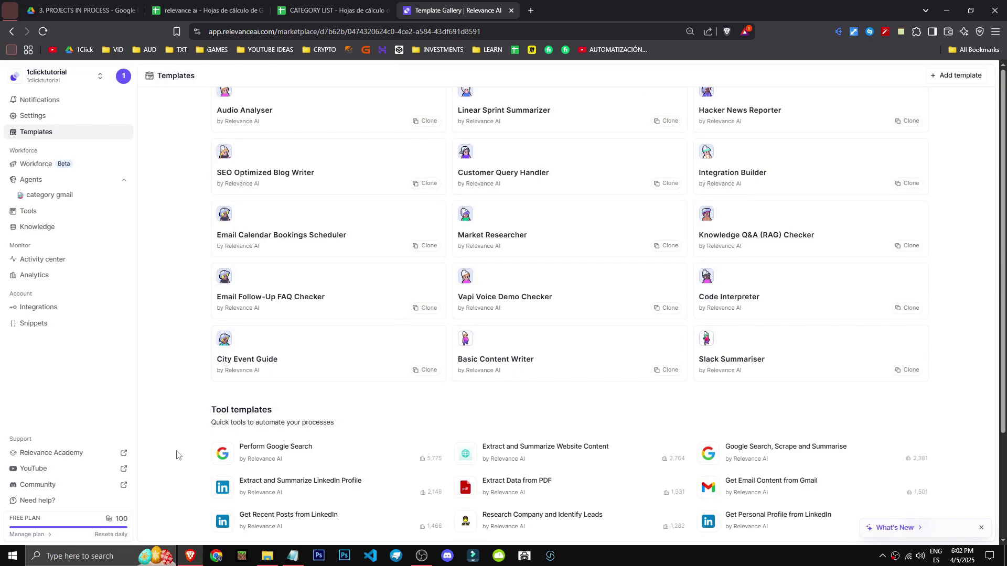
{"action": "scroll", "coordinate": [167, 488], "scroll_direction": "down", "scroll_amount": 2}
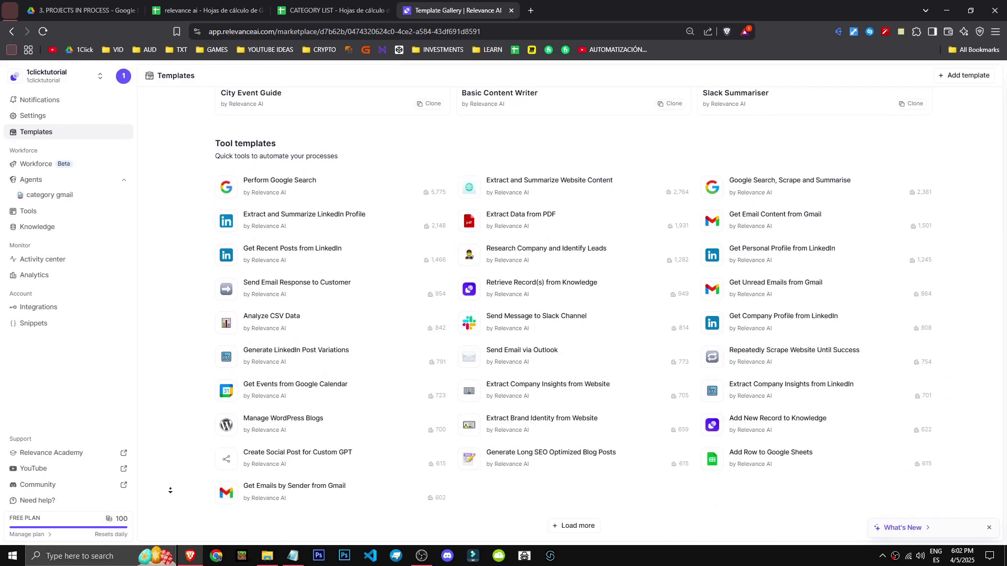
{"action": "scroll", "coordinate": [170, 487], "scroll_direction": "up", "scroll_amount": 3}
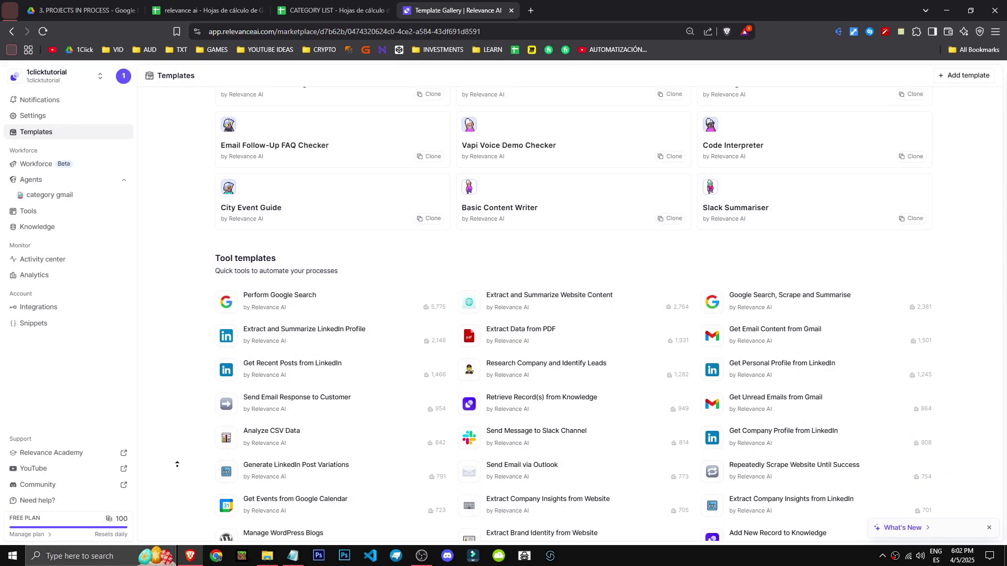
{"action": "scroll", "coordinate": [177, 464], "scroll_direction": "up", "scroll_amount": 10}
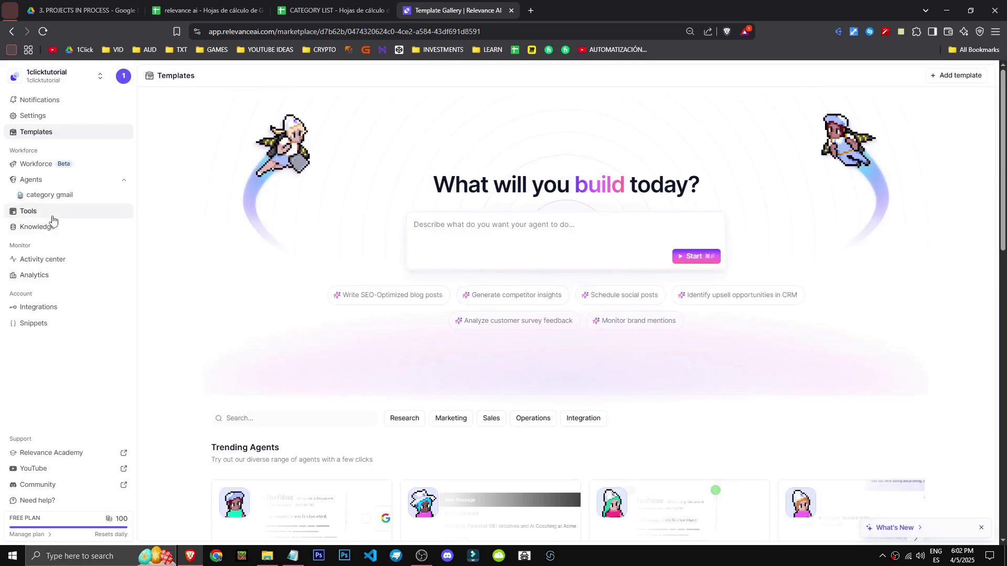
Step: Return to the tools list, start a blank new tool and show its Use view
{"action": "left_click", "coordinate": [50, 213]}
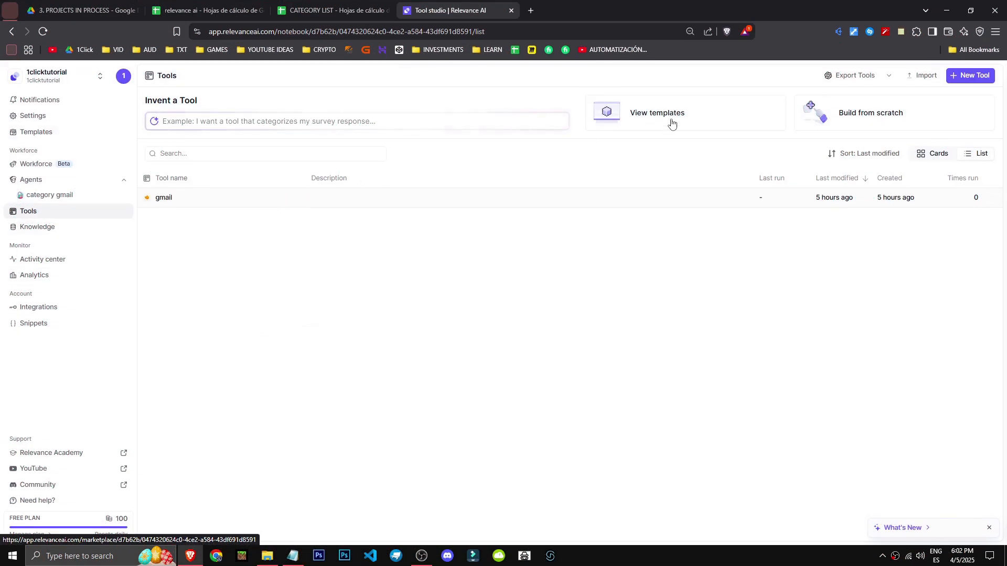
{"action": "left_click", "coordinate": [968, 76]}
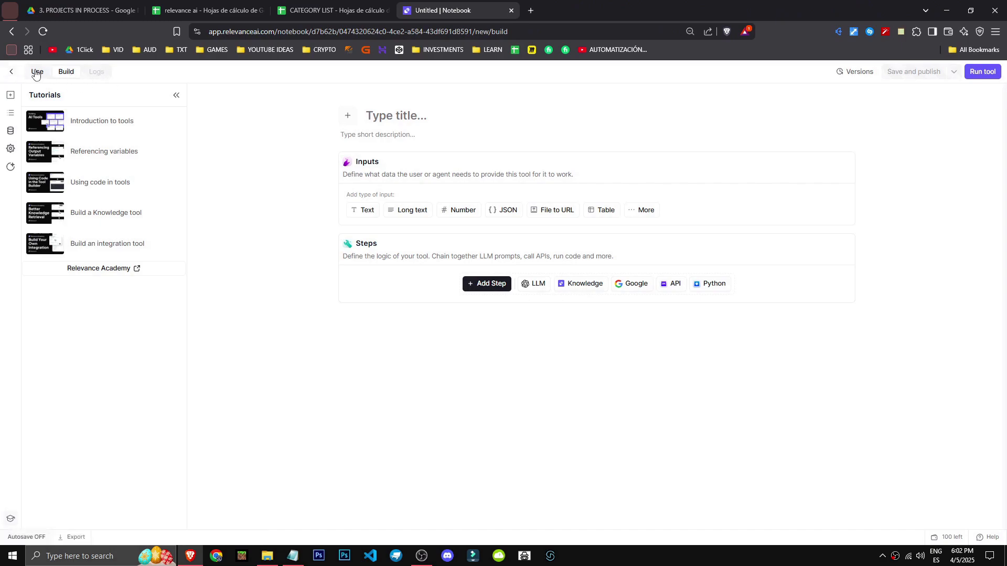
{"action": "left_click", "coordinate": [37, 71]}
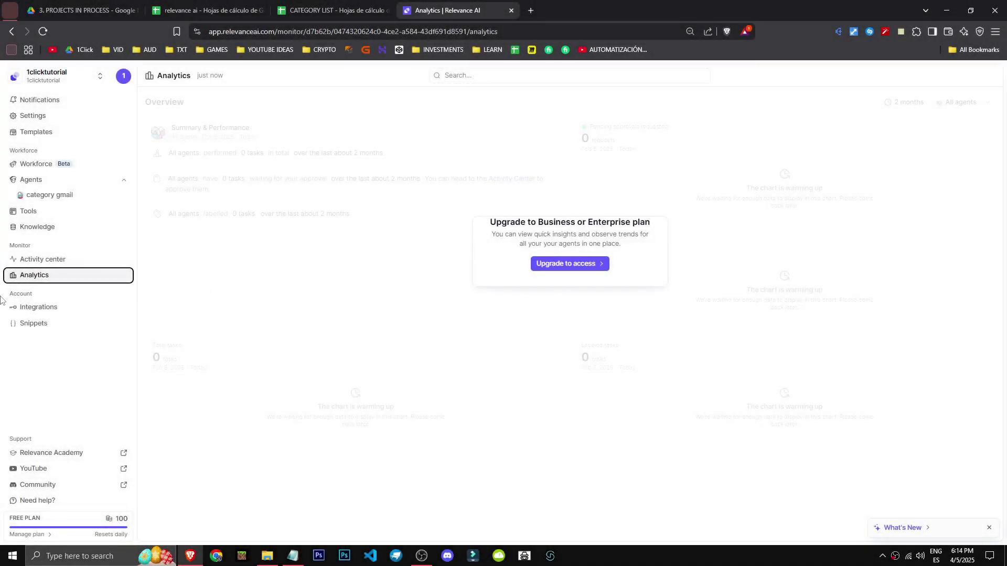
Step: Open the account's integrations and browse the connectable services, loading more entries twice
{"action": "left_click", "coordinate": [32, 309]}
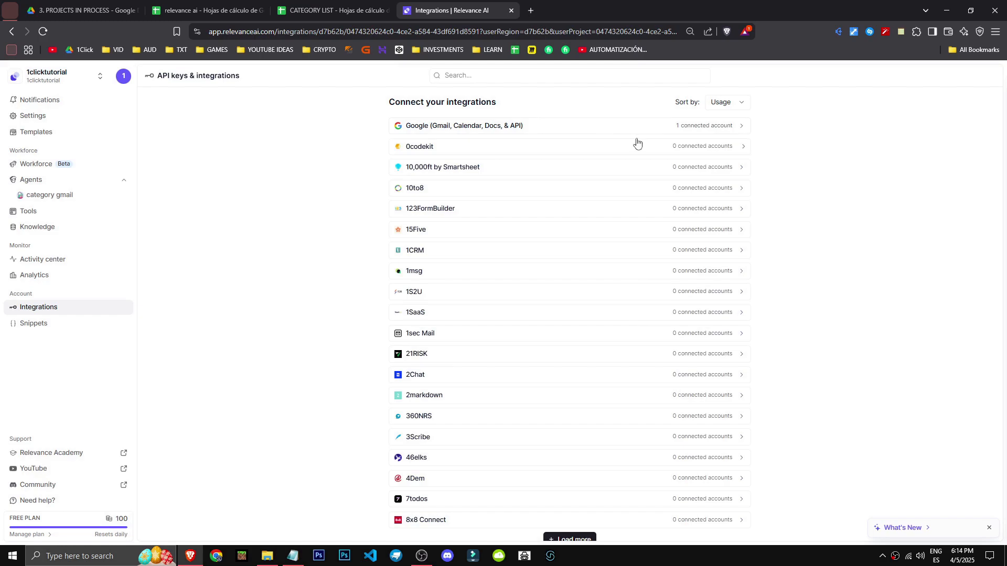
{"action": "left_click", "coordinate": [708, 107]}
{"action": "scroll", "coordinate": [506, 250], "scroll_direction": "down", "scroll_amount": 3}
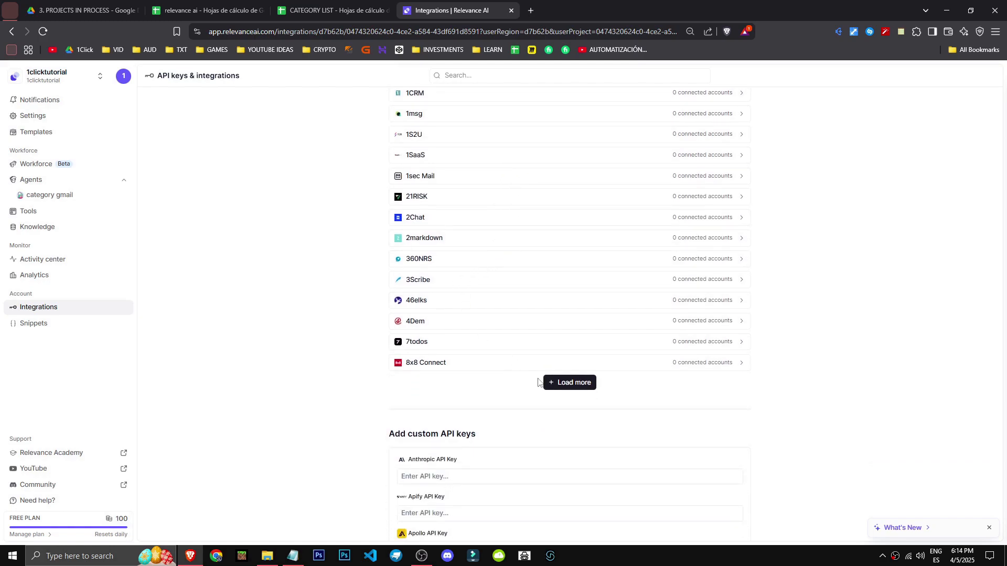
{"action": "left_click", "coordinate": [548, 383]}
{"action": "scroll", "coordinate": [500, 454], "scroll_direction": "down", "scroll_amount": 5}
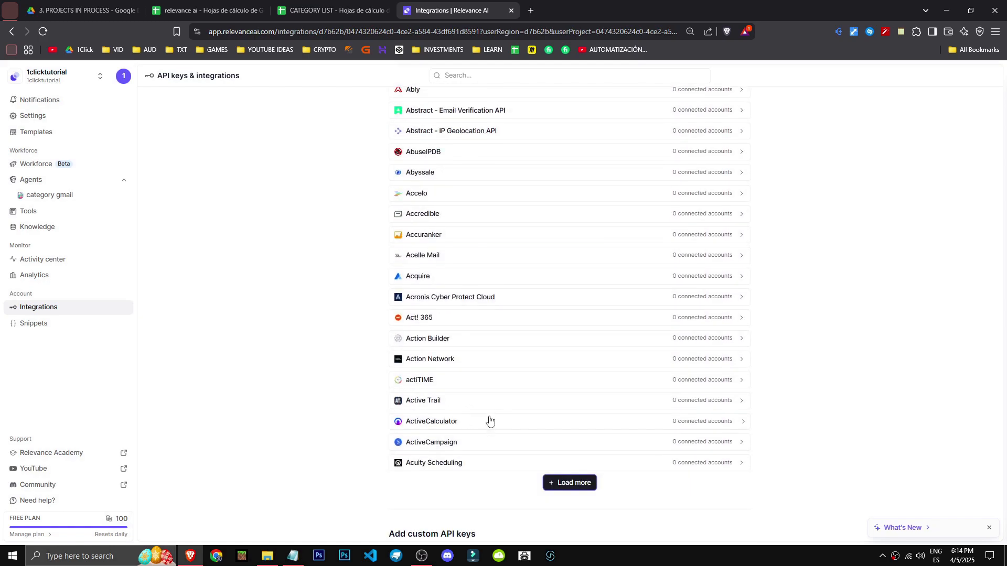
{"action": "left_click", "coordinate": [551, 480]}
Step: Search the integrations for pipedrive
{"action": "scroll", "coordinate": [591, 436], "scroll_direction": "up", "scroll_amount": 15}
{"action": "left_click", "coordinate": [455, 76]}
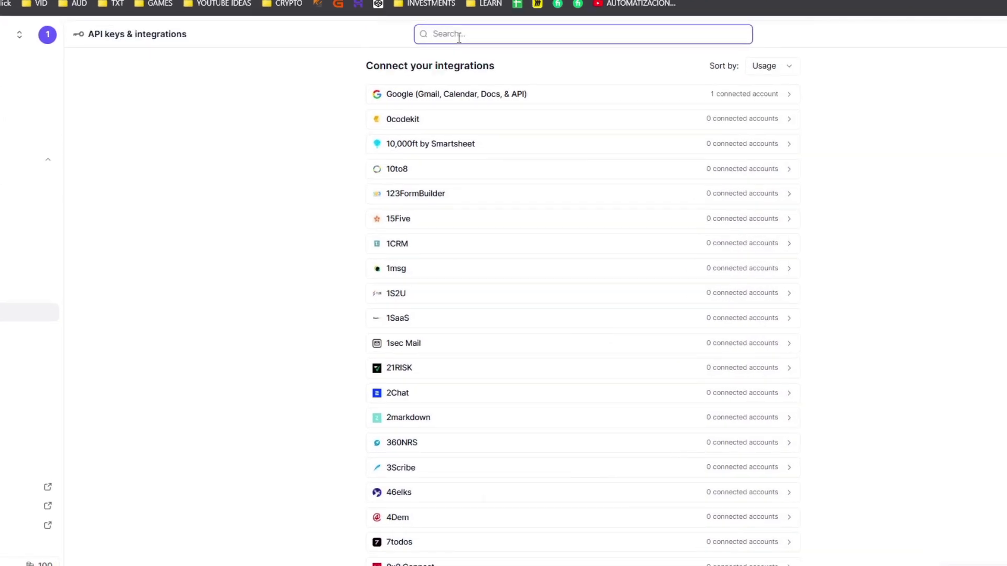
{"action": "type", "text": "pipedrive"}
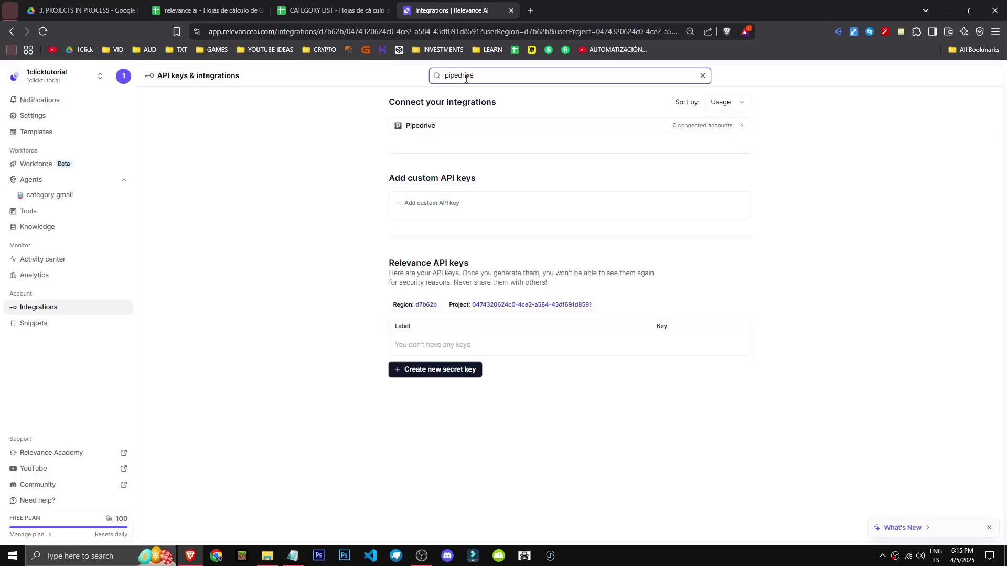
Step: Search the integrations for hub and for open, clearing the search field after each
{"action": "key", "text": "ctrl+a"}
{"action": "key", "text": "BackSpace"}
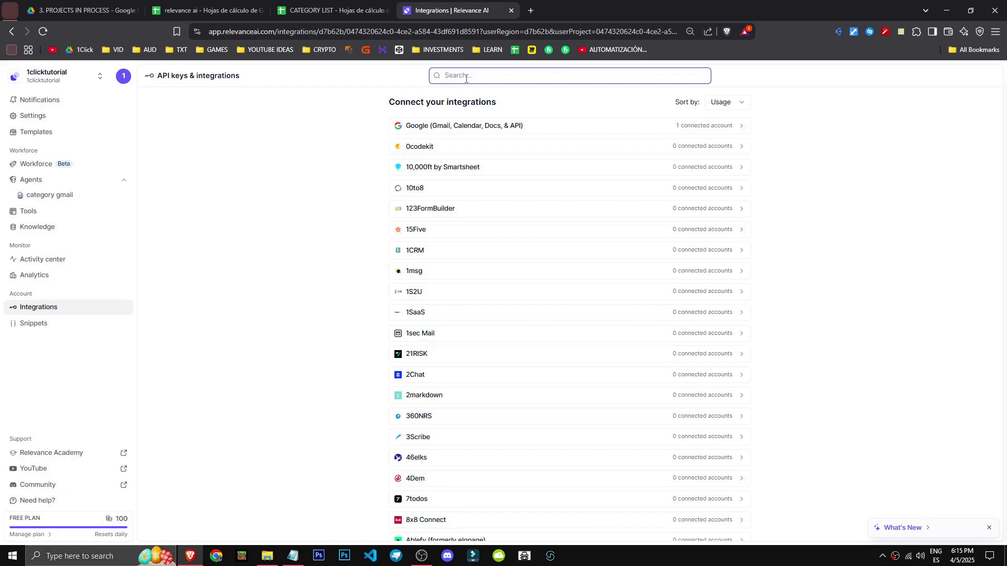
{"action": "type", "text": "hub"}
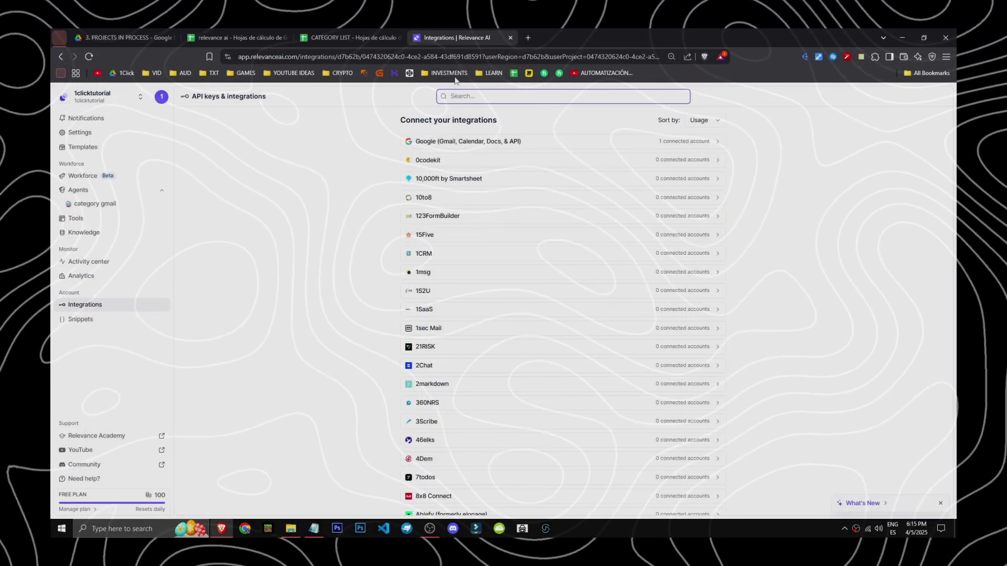
{"action": "type", "text": "open"}
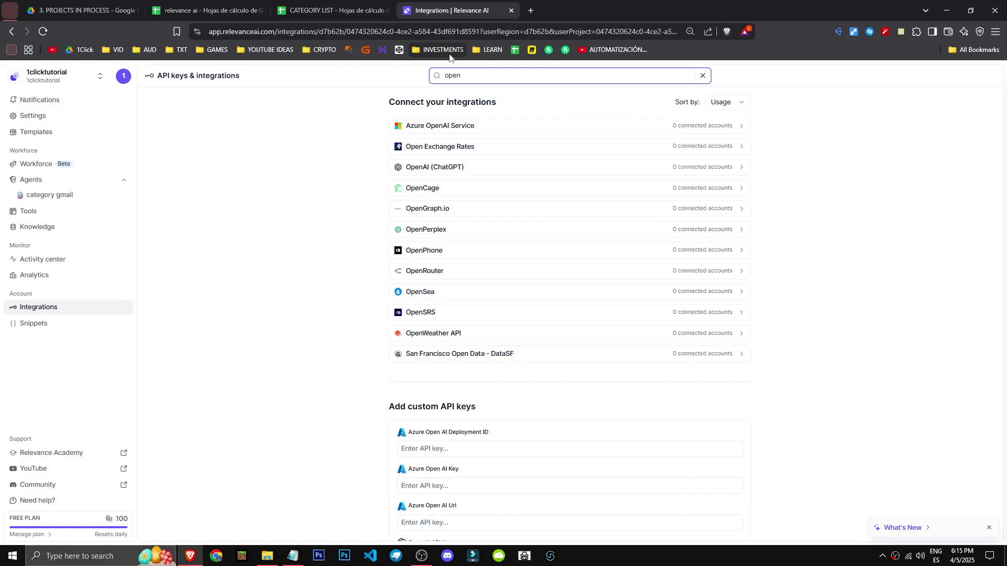
{"action": "key", "text": "ctrl+a"}
{"action": "key", "text": "BackSpace"}
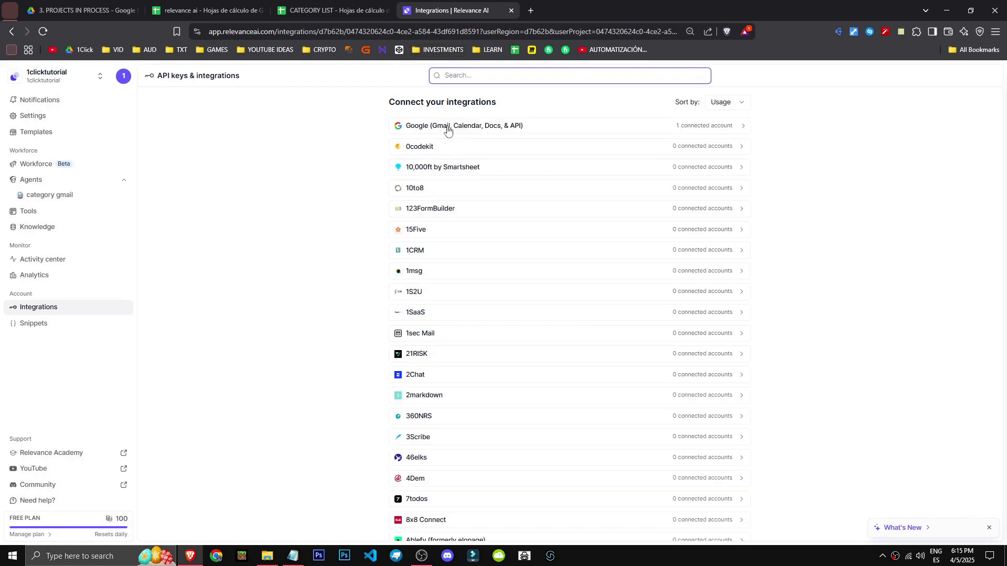
Step: Open the Google integration and start adding another account to view the sign-in account choices
{"action": "left_click", "coordinate": [448, 130]}
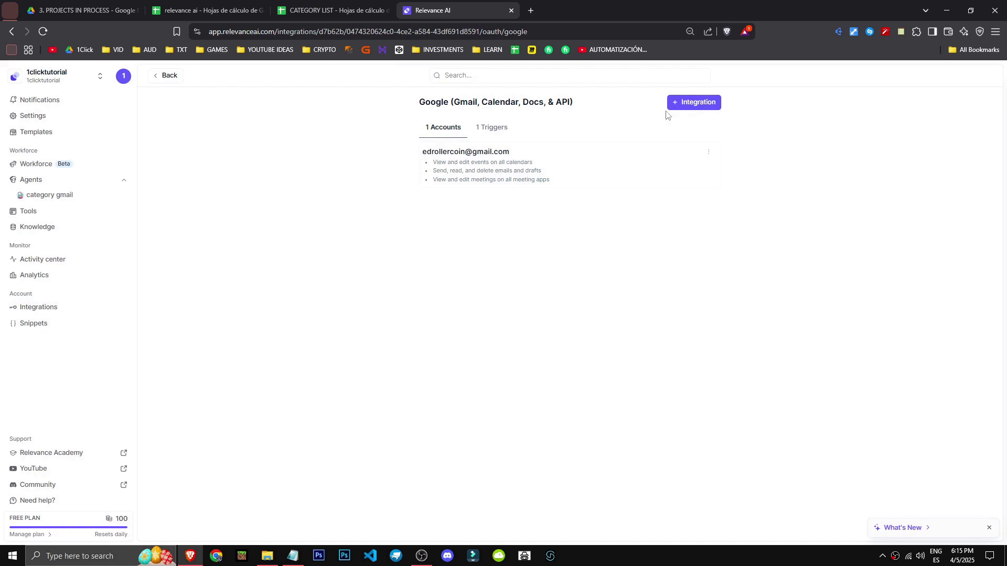
{"action": "left_click", "coordinate": [702, 105]}
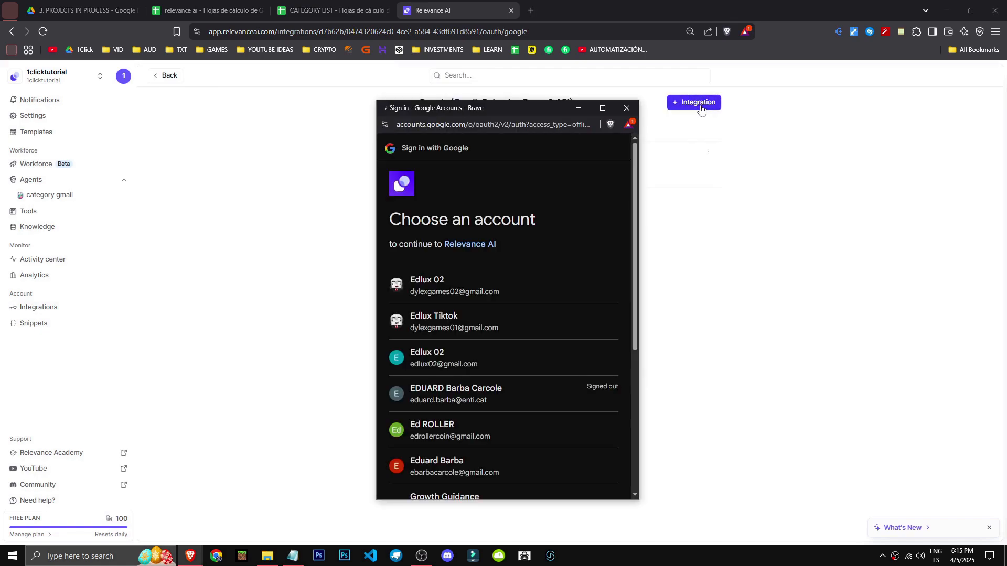
{"action": "scroll", "coordinate": [456, 273], "scroll_direction": "down", "scroll_amount": 6}
Step: Search the integrations for chatgpt and open the OpenAI (ChatGPT) integration
{"action": "left_click", "coordinate": [517, 82]}
{"action": "type", "text": "chat"}
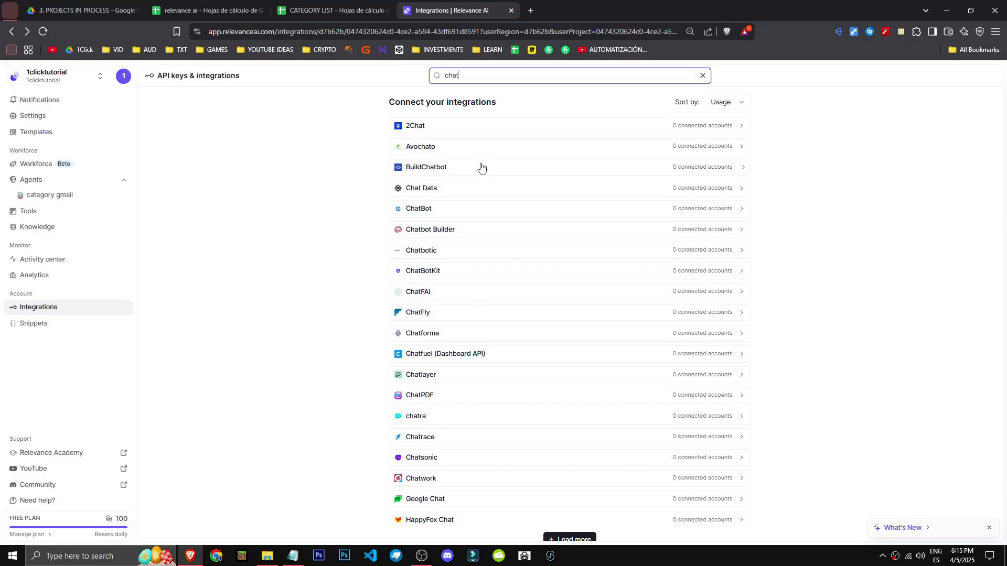
{"action": "type", "text": "gpt"}
{"action": "left_click", "coordinate": [475, 125]}
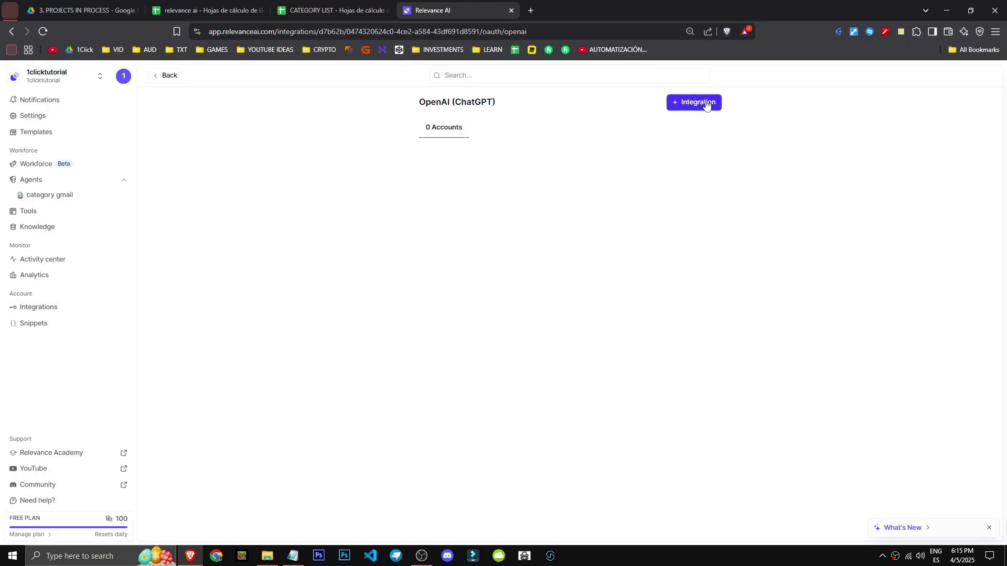
Step: Start connecting an OpenAI account as far as its API key form and view the linked OpenAI Platform API keys page
{"action": "left_click", "coordinate": [707, 103]}
{"action": "left_click_drag", "start_coordinate": [452, 278], "coordinate": [556, 303]}
{"action": "left_click", "coordinate": [555, 303]}
{"action": "left_click", "coordinate": [518, 426]}
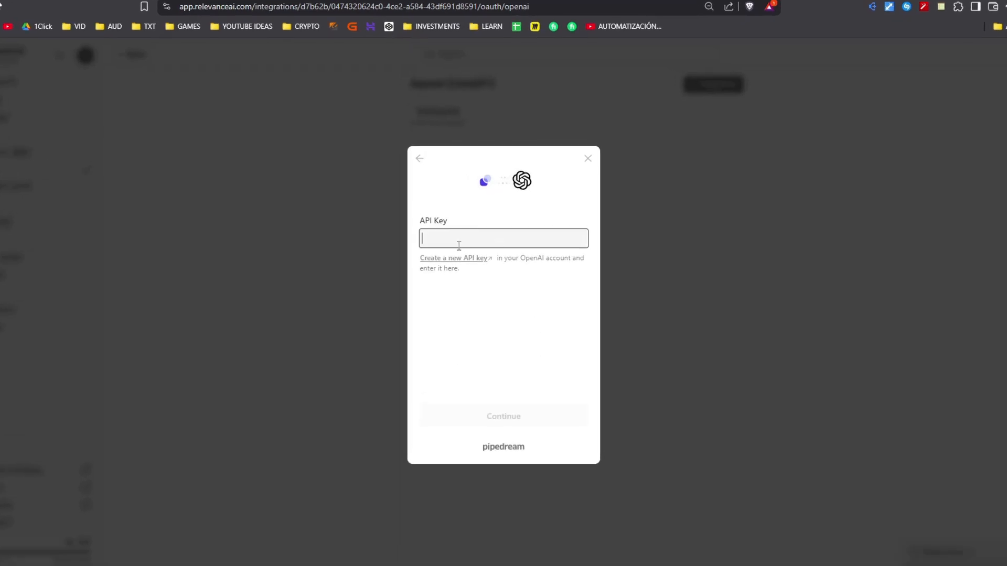
{"action": "left_click", "coordinate": [443, 260]}
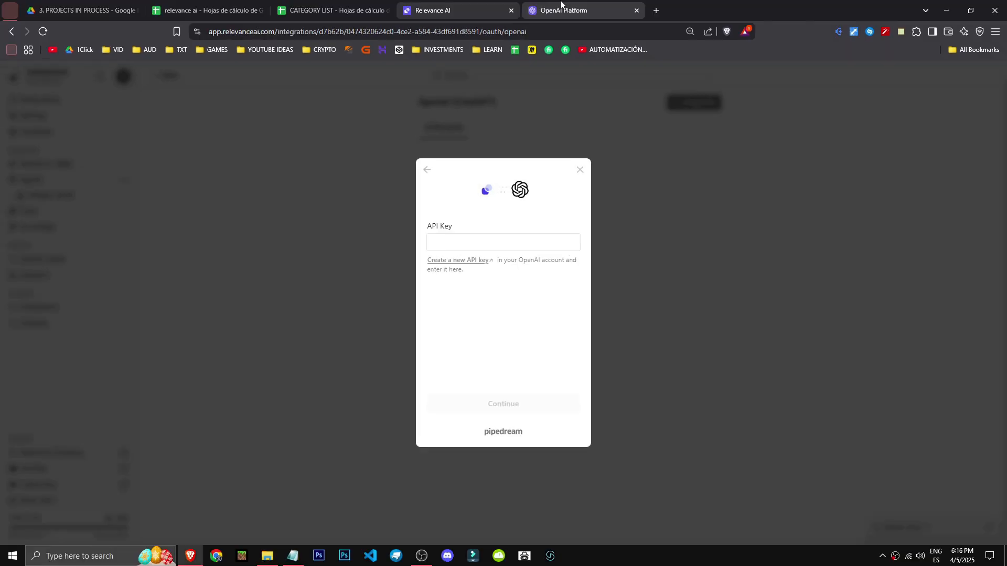
{"action": "left_click", "coordinate": [561, 10]}
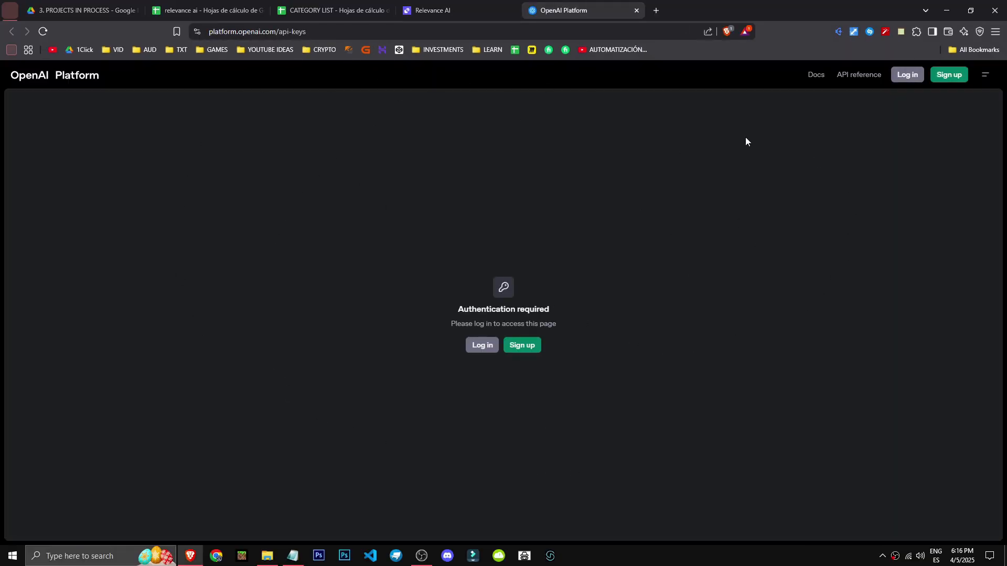
{"action": "left_click", "coordinate": [433, 10]}
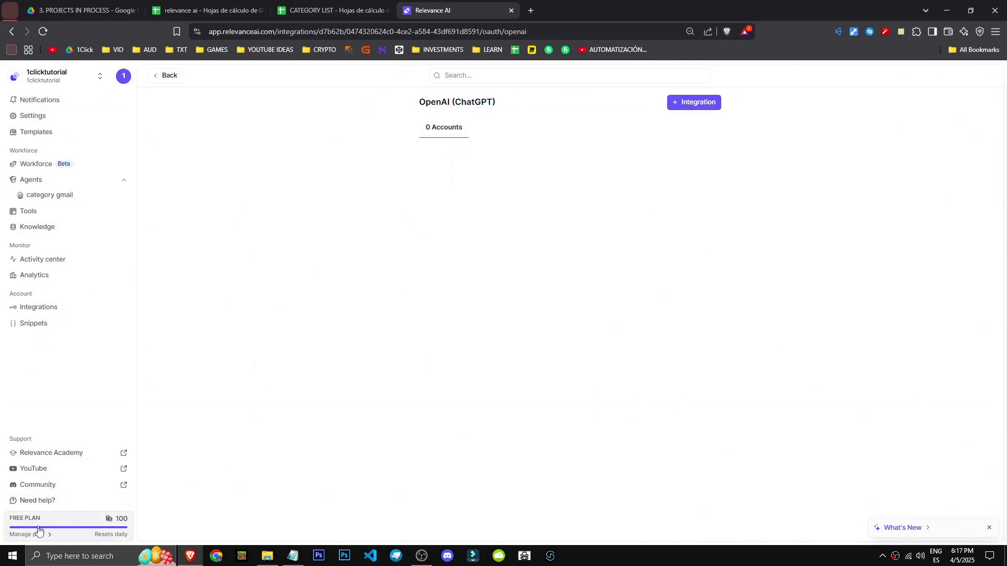
Step: Open the plan management overview, switch it to monthly pricing and examine the features of the Pro and Team plans
{"action": "left_click", "coordinate": [38, 531]}
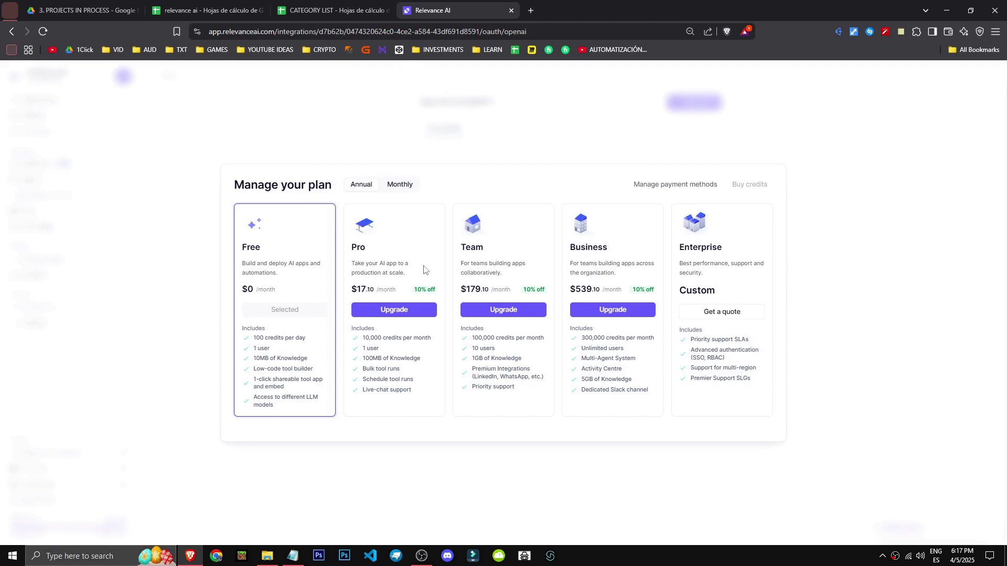
{"action": "left_click", "coordinate": [402, 185]}
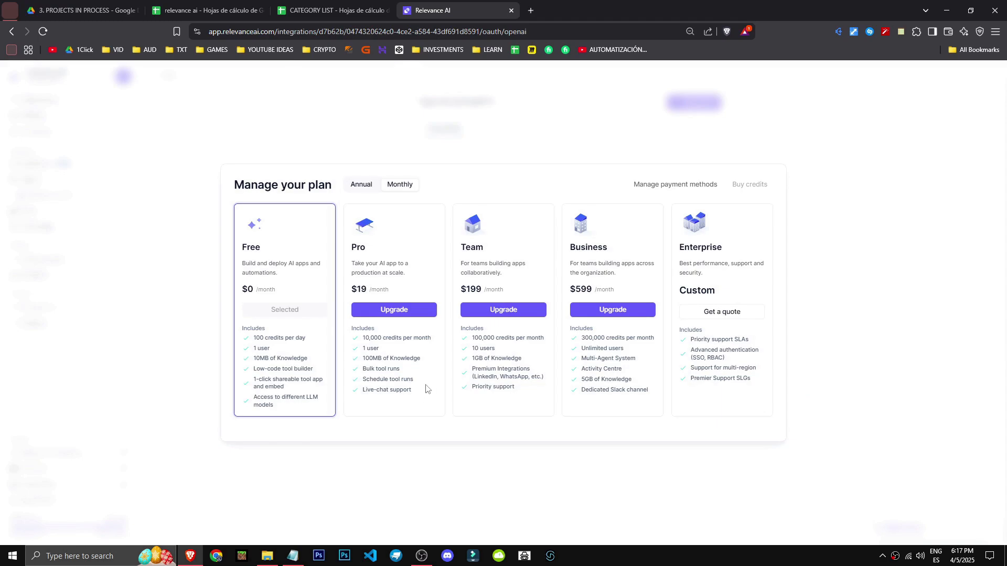
{"action": "left_click_drag", "start_coordinate": [404, 390], "coordinate": [367, 390]}
{"action": "left_click_drag", "start_coordinate": [477, 338], "coordinate": [527, 339]}
{"action": "left_click_drag", "start_coordinate": [472, 358], "coordinate": [521, 358]}
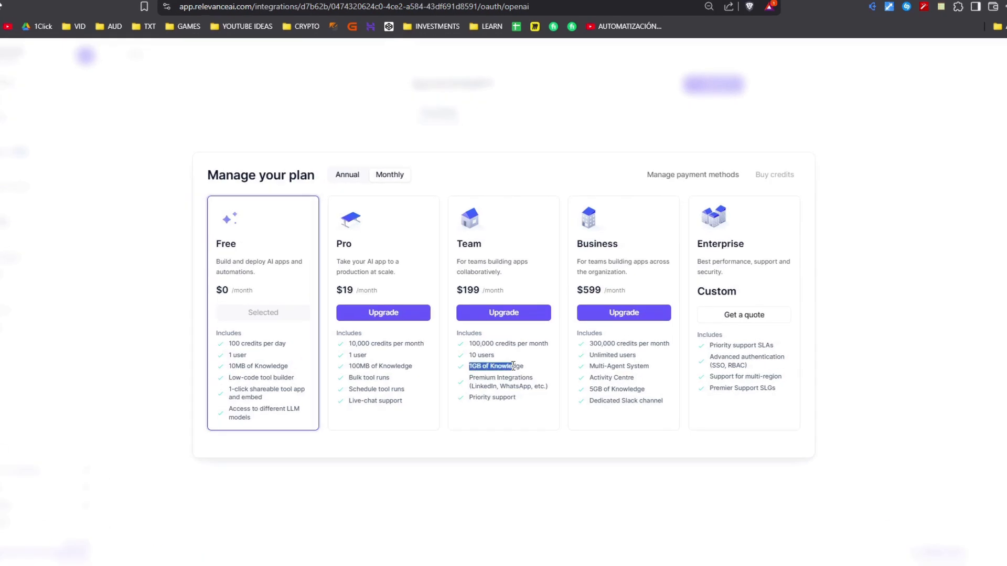
{"action": "left_click_drag", "start_coordinate": [464, 381], "coordinate": [539, 393]}
{"action": "left_click", "coordinate": [479, 378]}
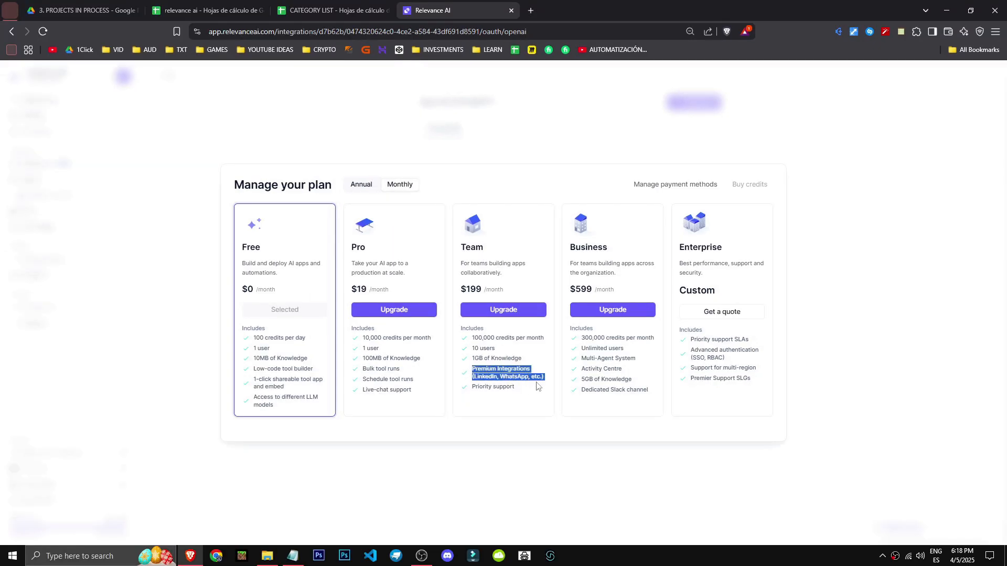
{"action": "left_click", "coordinate": [484, 381]}
{"action": "left_click_drag", "start_coordinate": [474, 377], "coordinate": [536, 377]}
{"action": "left_click", "coordinate": [476, 176]}
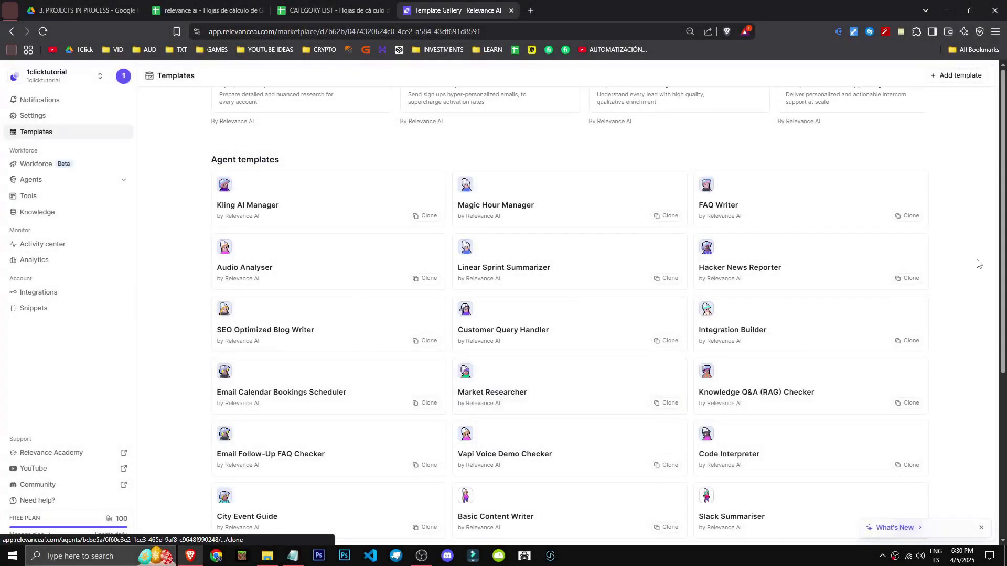
Step: Search the template gallery for seo optimiz and clone the SEO Optimized Blog Writer agent template
{"action": "scroll", "coordinate": [974, 263], "scroll_direction": "up", "scroll_amount": 10}
{"action": "scroll", "coordinate": [327, 241], "scroll_direction": "up", "scroll_amount": 1}
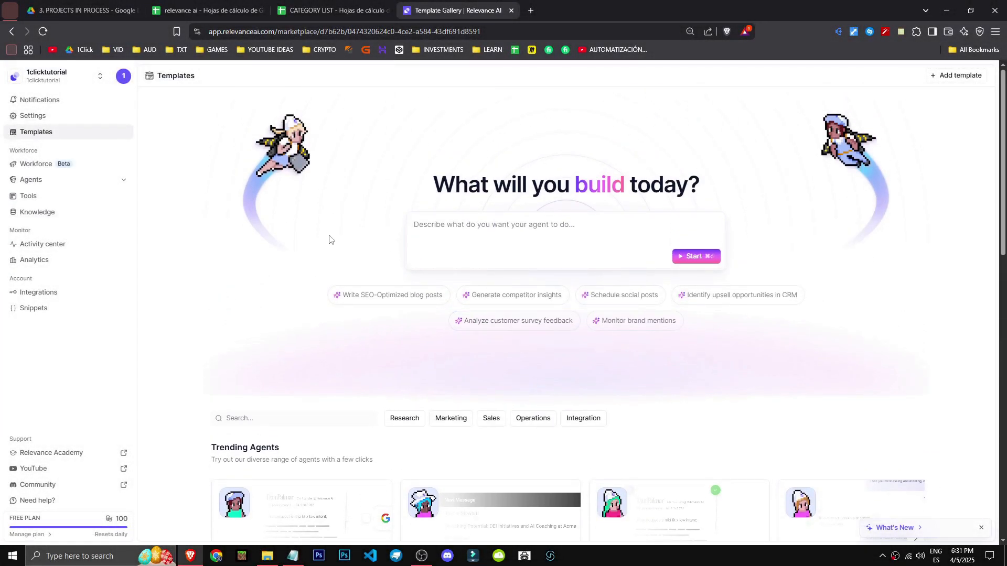
{"action": "scroll", "coordinate": [162, 227], "scroll_direction": "down", "scroll_amount": 6}
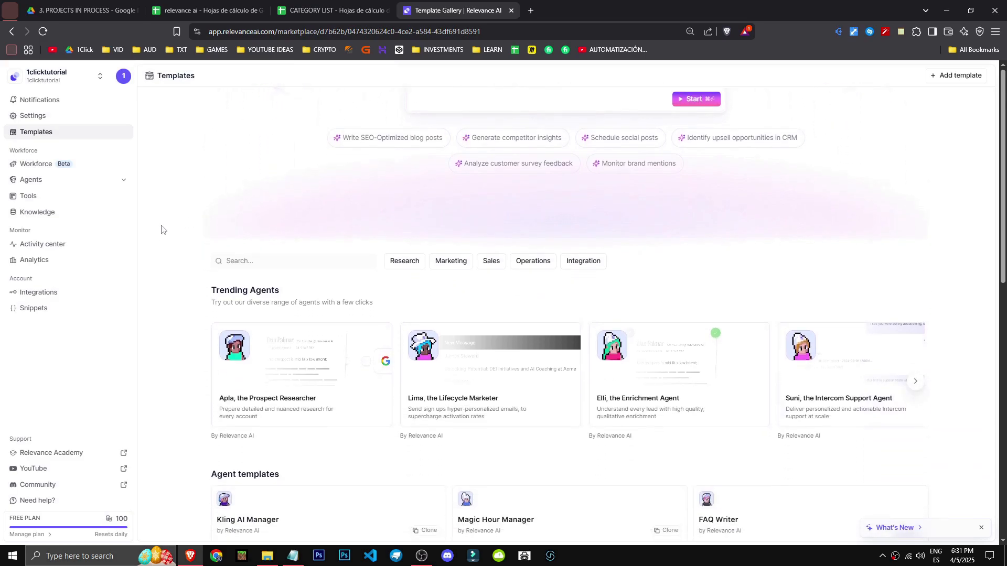
{"action": "scroll", "coordinate": [157, 238], "scroll_direction": "down", "scroll_amount": 3}
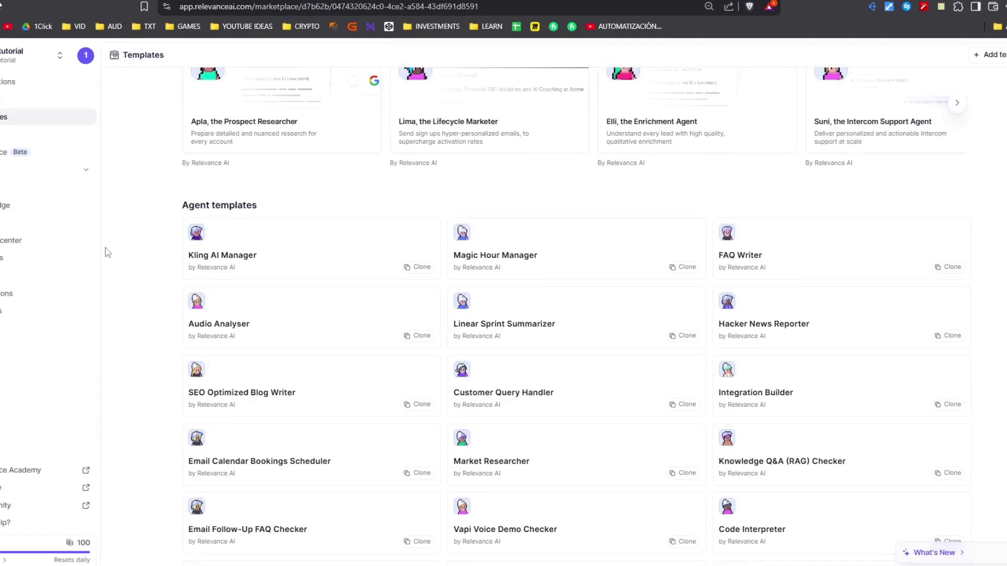
{"action": "scroll", "coordinate": [105, 252], "scroll_direction": "down", "scroll_amount": 1}
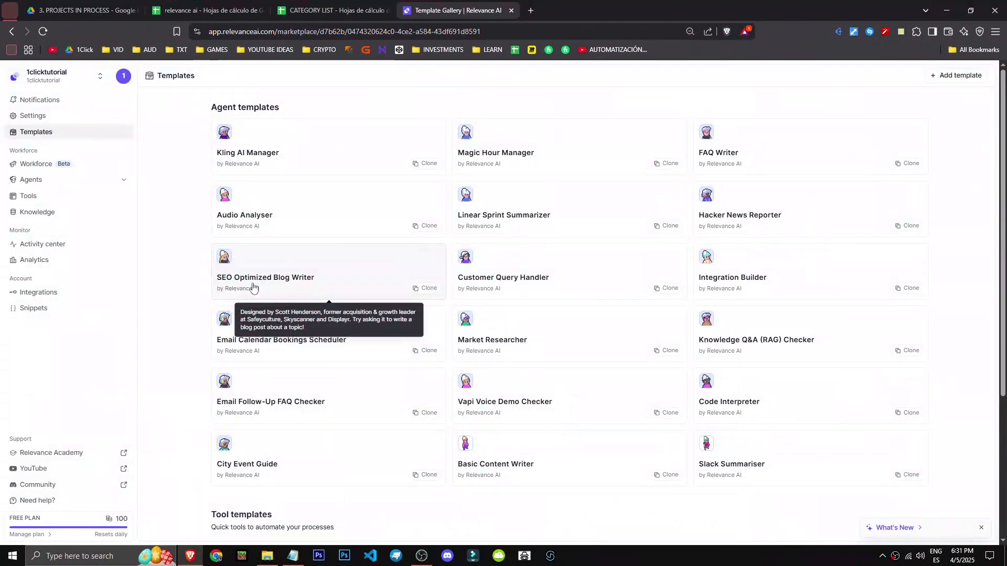
{"action": "scroll", "coordinate": [164, 439], "scroll_direction": "up", "scroll_amount": 8}
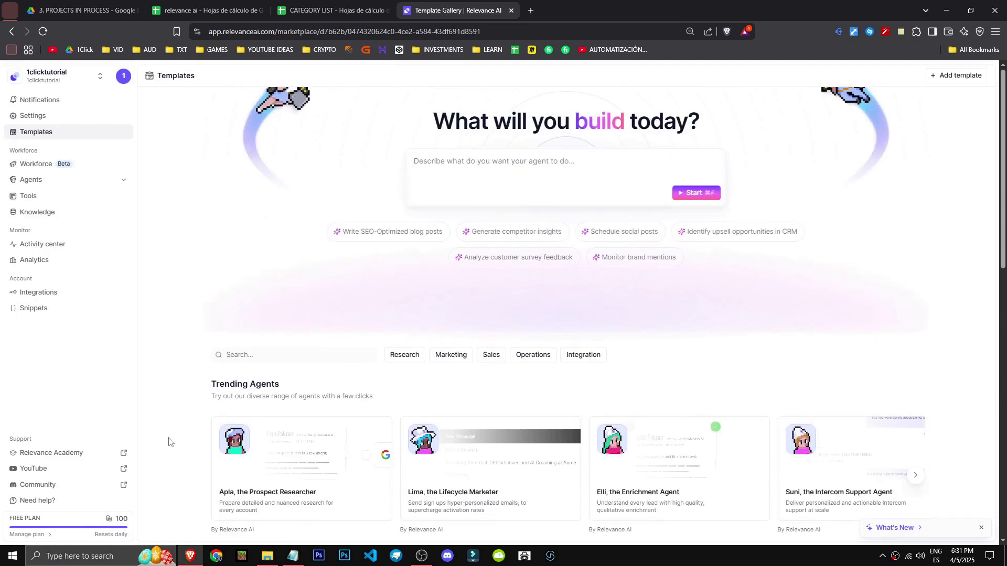
{"action": "left_click", "coordinate": [273, 366]}
{"action": "type", "text": "seo o"}
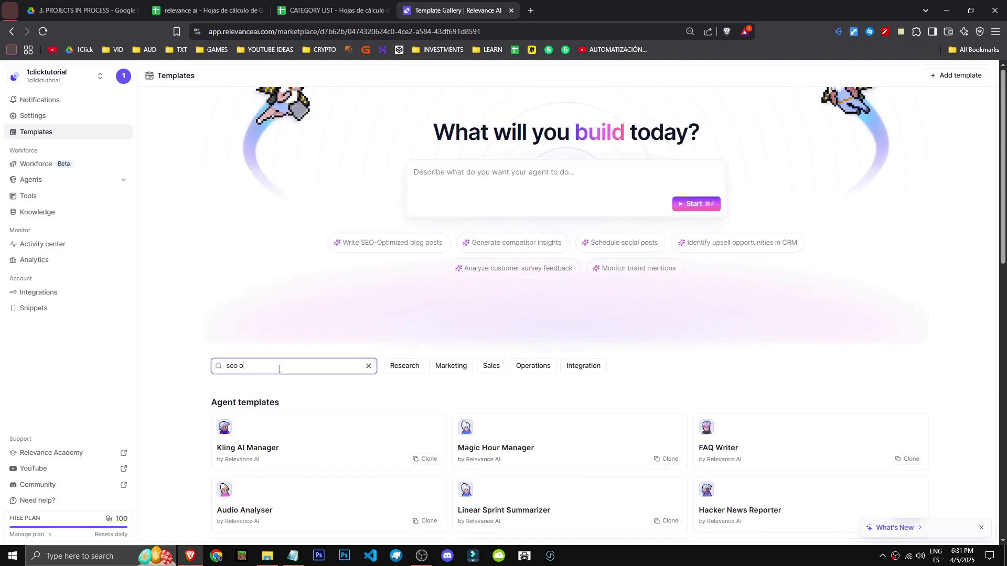
{"action": "type", "text": "ptimiz"}
{"action": "left_click", "coordinate": [270, 457]}
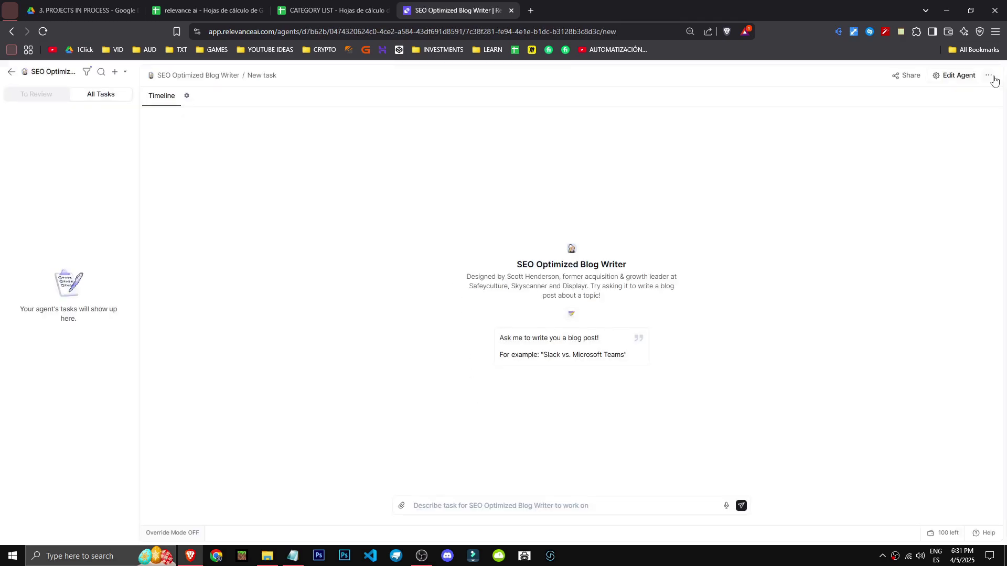
Step: Send the blog writer agent the task "Ask me to write you a blog post! For example: "RELEVANCE AI VS N8N""
{"action": "left_click", "coordinate": [989, 77]}
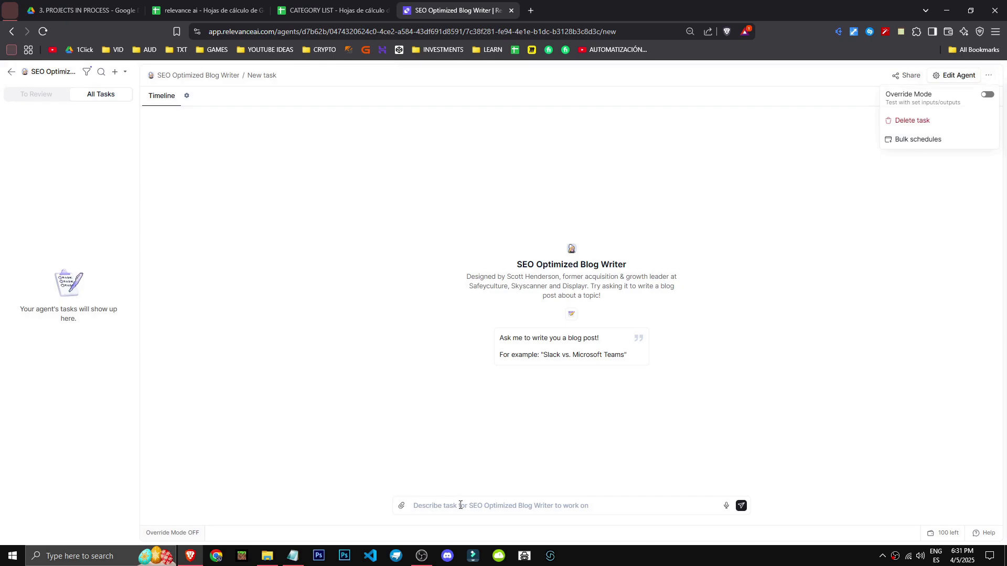
{"action": "left_click", "coordinate": [460, 505]}
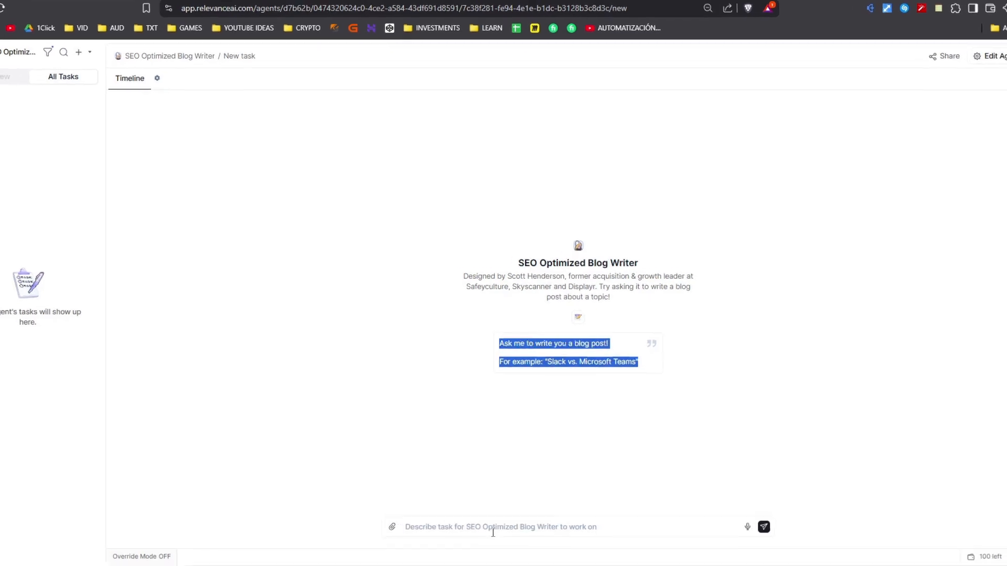
{"action": "left_click", "coordinate": [491, 507]}
{"action": "type", "text": "Ask me to write you a blog post!  For example: \"Slack vs. Microsoft Teams\""}
{"action": "left_click_drag", "start_coordinate": [452, 529], "coordinate": [544, 529]}
{"action": "type", "text": "RELEVANCE AI VS"}
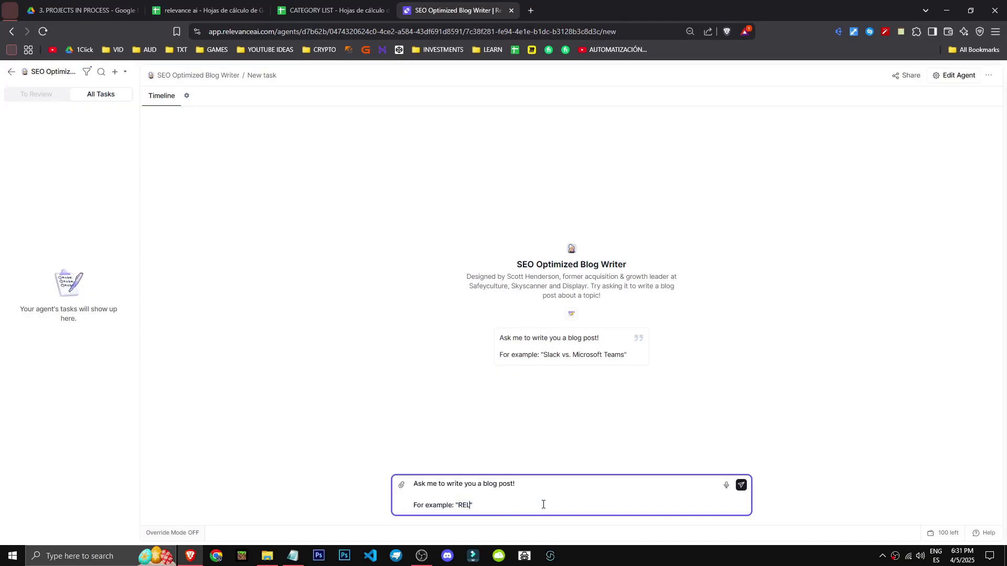
{"action": "type", "text": " N8N"}
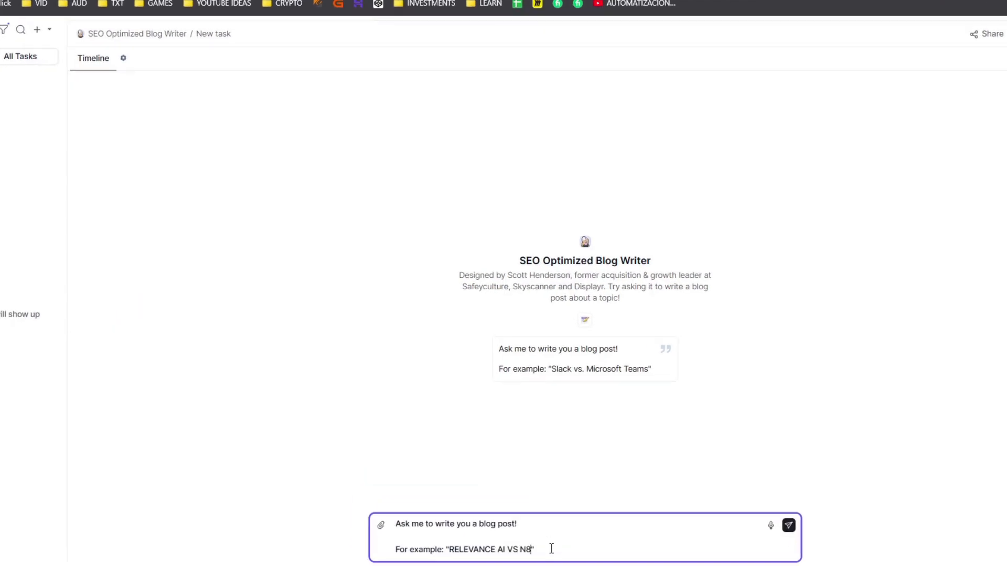
{"action": "left_click", "coordinate": [789, 525]}
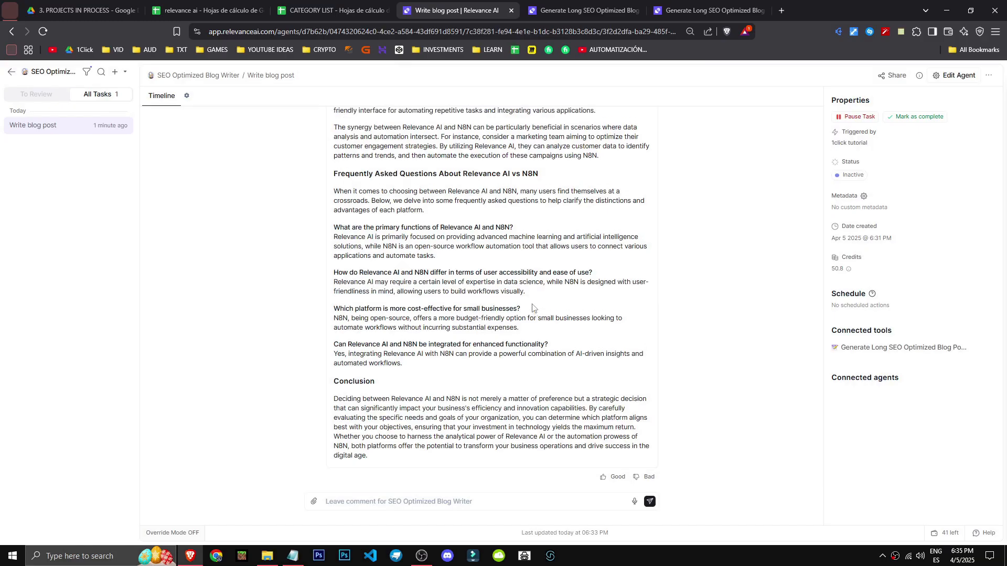
Step: Read through the blog post the agent wrote on Relevance AI vs N8N, from introduction to conclusion
{"action": "scroll", "coordinate": [561, 336], "scroll_direction": "up", "scroll_amount": 10}
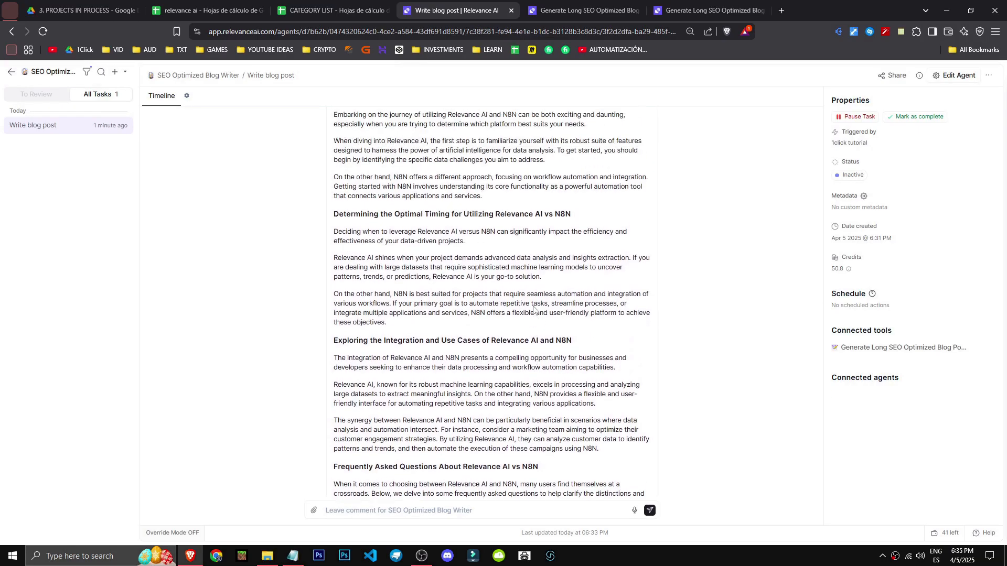
{"action": "scroll", "coordinate": [561, 336], "scroll_direction": "up", "scroll_amount": 15}
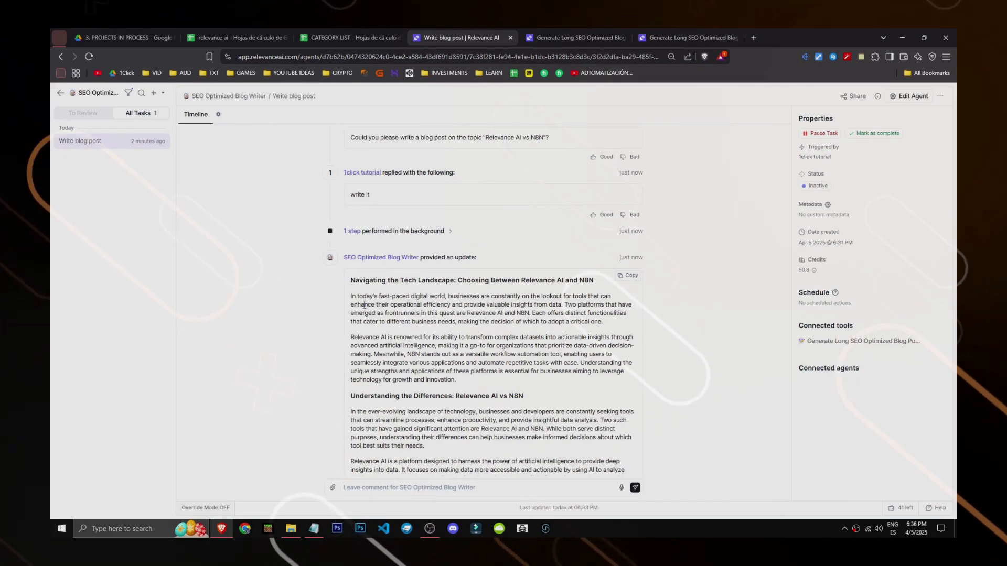
{"action": "left_click_drag", "start_coordinate": [337, 280], "coordinate": [554, 326]}
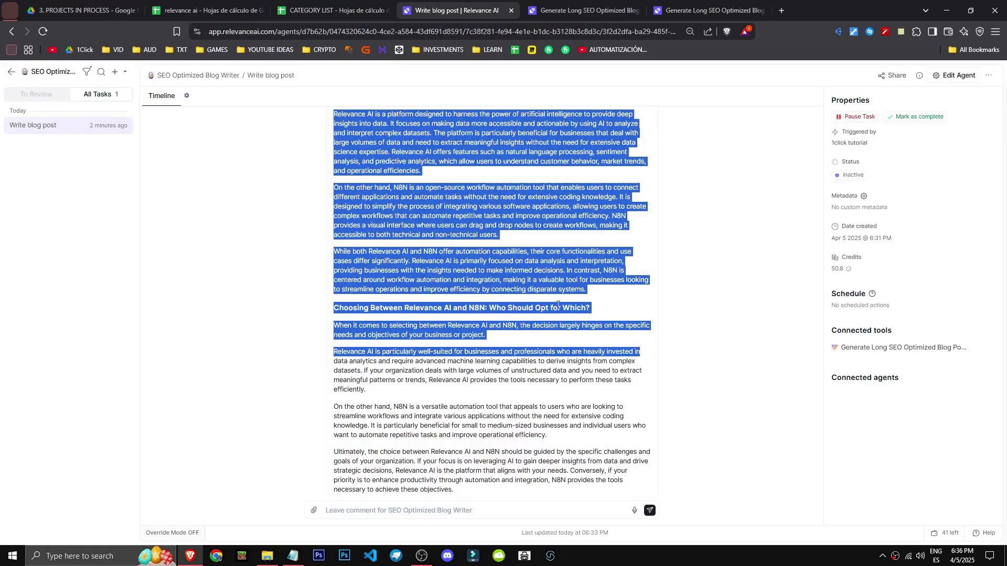
{"action": "scroll", "coordinate": [627, 332], "scroll_direction": "down", "scroll_amount": 15}
{"action": "scroll", "coordinate": [614, 332], "scroll_direction": "up", "scroll_amount": 20}
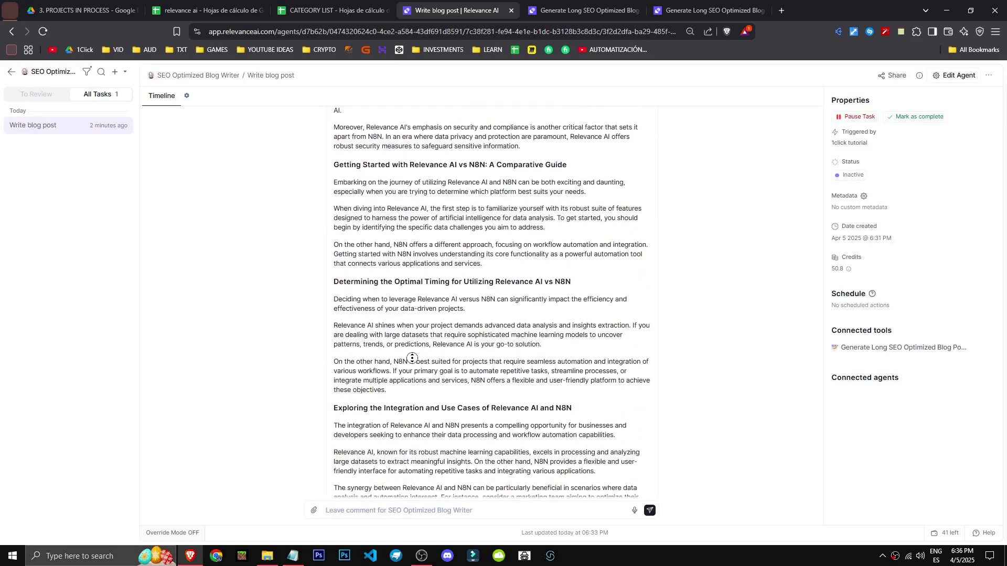
{"action": "scroll", "coordinate": [453, 443], "scroll_direction": "down", "scroll_amount": 15}
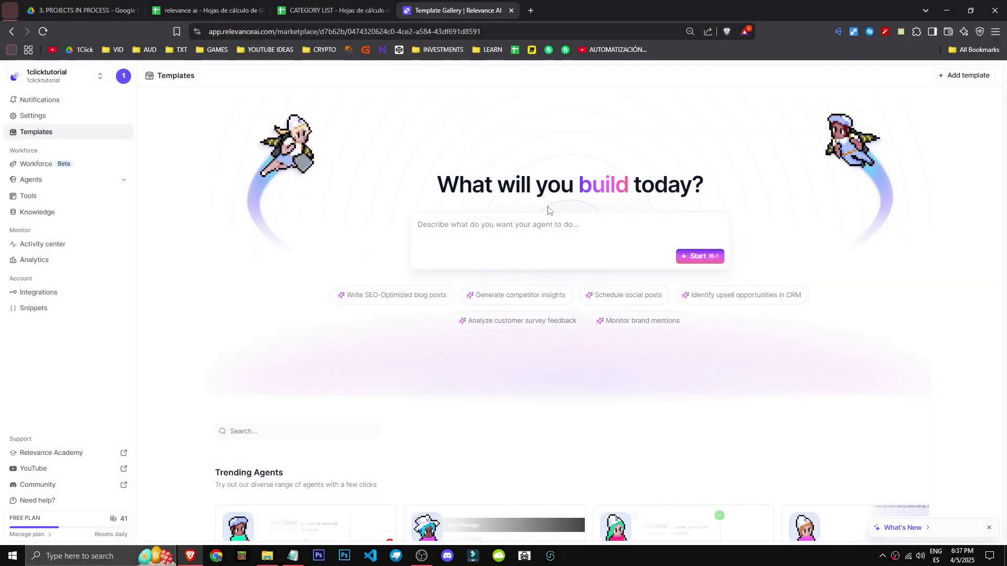
Step: Look through the template gallery's trending agents, agent templates and tool templates, loading more of the tool templates
{"action": "scroll", "coordinate": [297, 272], "scroll_direction": "down", "scroll_amount": 6}
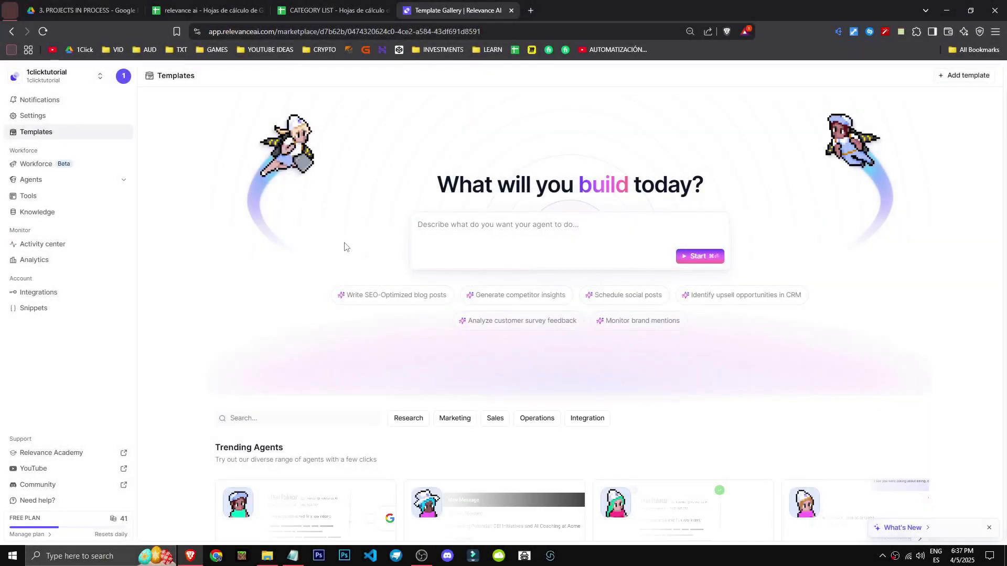
{"action": "scroll", "coordinate": [223, 276], "scroll_direction": "down", "scroll_amount": 12}
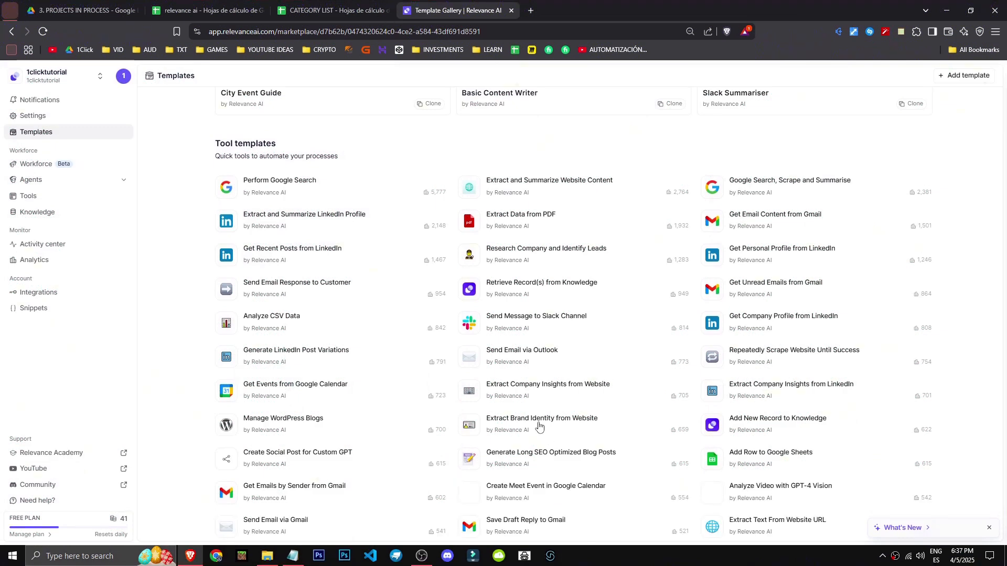
{"action": "scroll", "coordinate": [517, 349], "scroll_direction": "down", "scroll_amount": 6}
{"action": "left_click", "coordinate": [566, 534]}
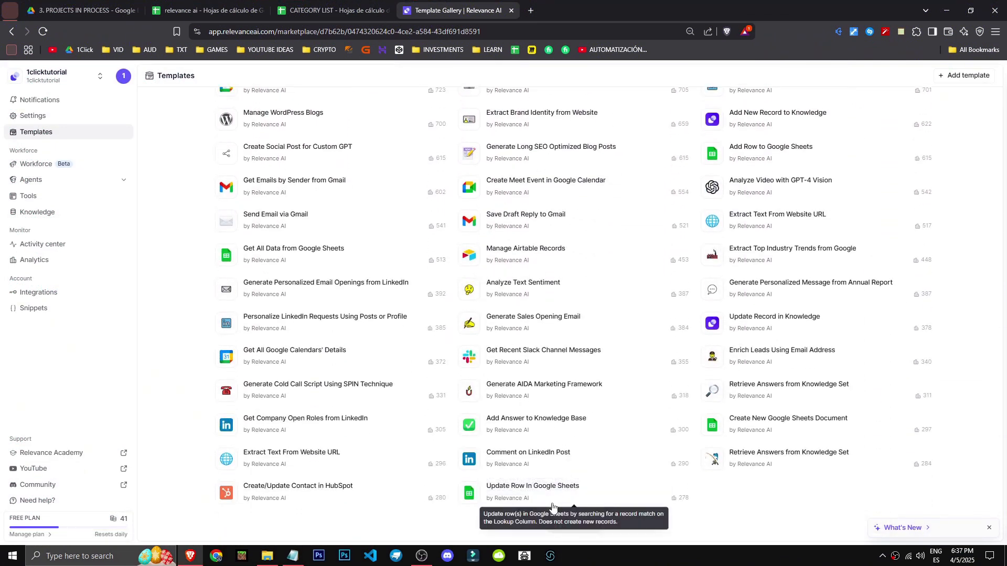
{"action": "scroll", "coordinate": [674, 463], "scroll_direction": "down", "scroll_amount": 6}
{"action": "scroll", "coordinate": [546, 389], "scroll_direction": "up", "scroll_amount": 20}
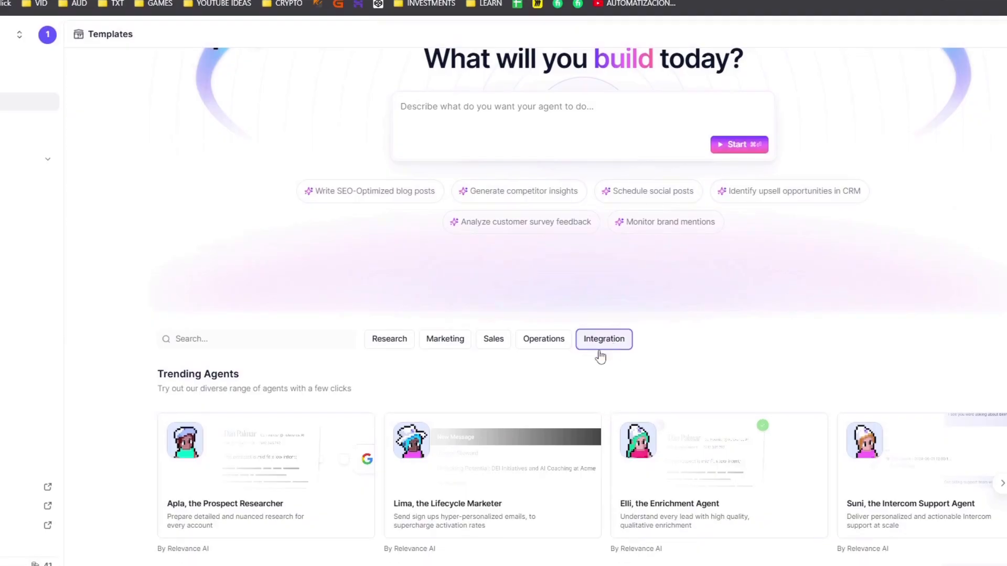
{"action": "scroll", "coordinate": [396, 443], "scroll_direction": "down", "scroll_amount": 6}
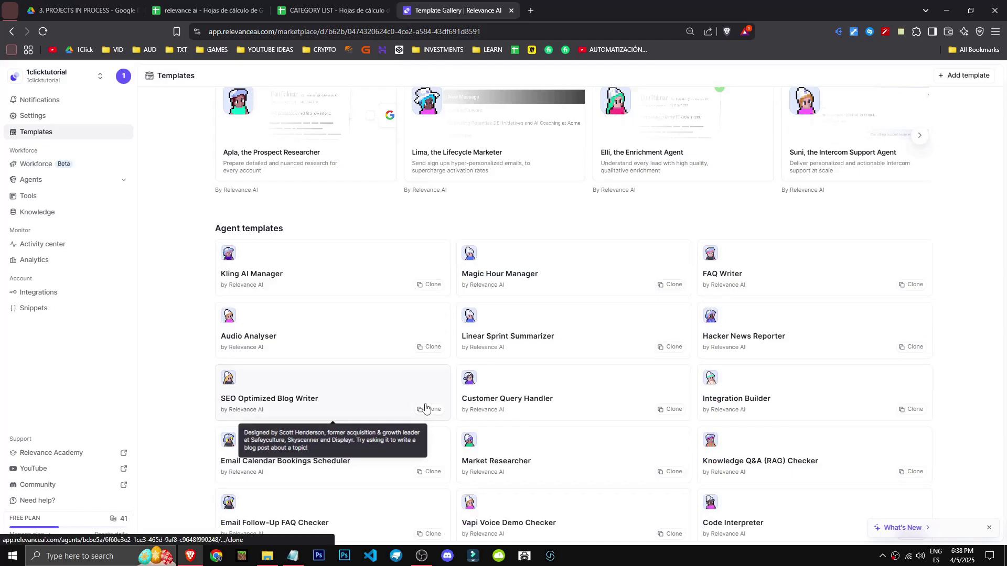
{"action": "scroll", "coordinate": [426, 408], "scroll_direction": "up", "scroll_amount": 8}
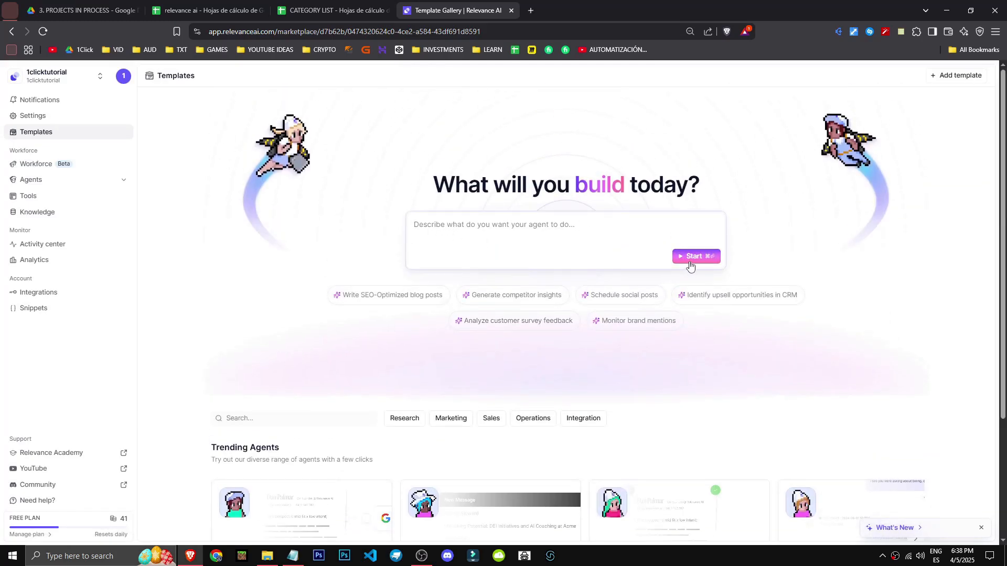
Step: Clone the Perform Google Search tool template, examine its inputs, steps and output, and close it to return to the gallery
{"action": "scroll", "coordinate": [495, 325], "scroll_direction": "down", "scroll_amount": 20}
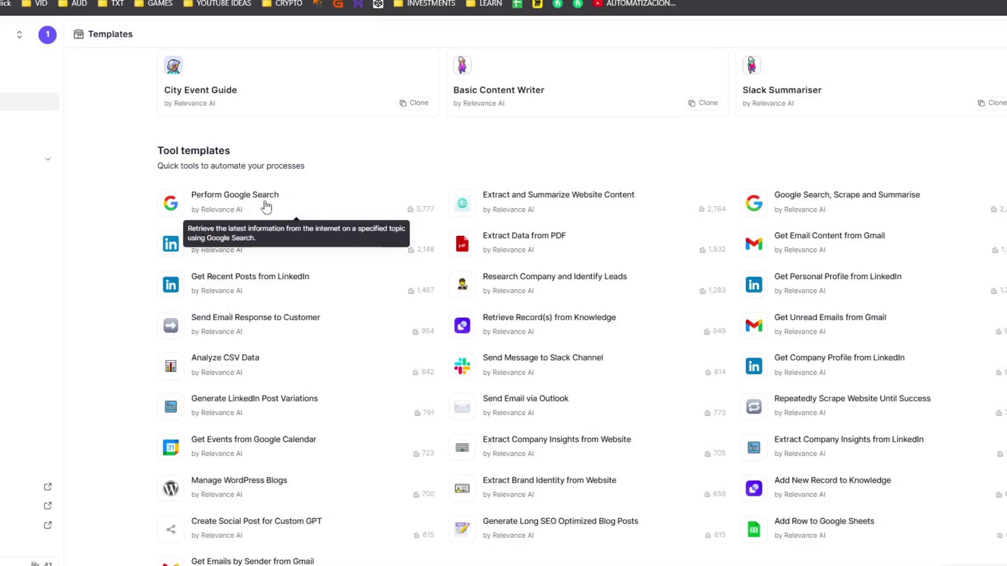
{"action": "left_click", "coordinate": [265, 206]}
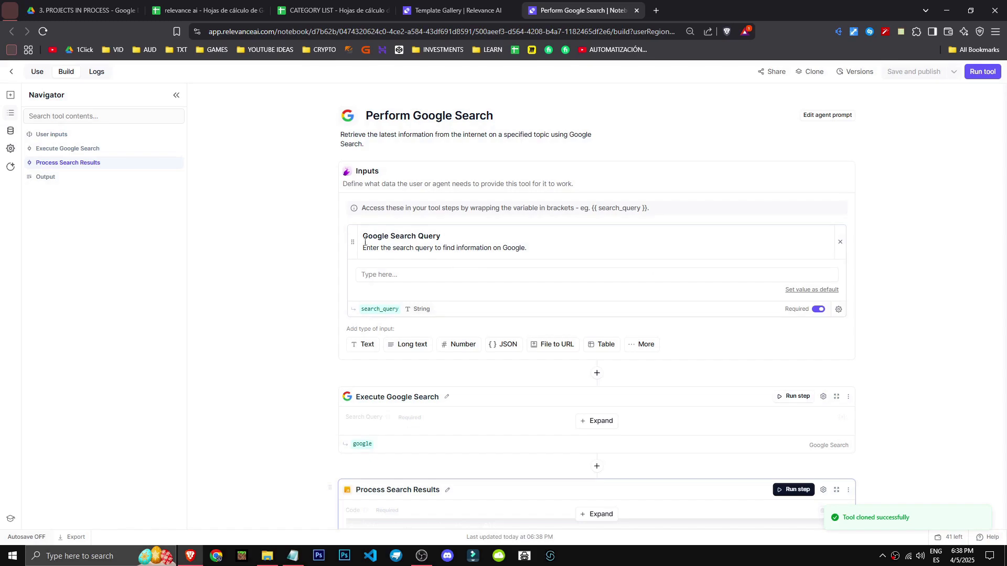
{"action": "scroll", "coordinate": [731, 385], "scroll_direction": "down", "scroll_amount": 2}
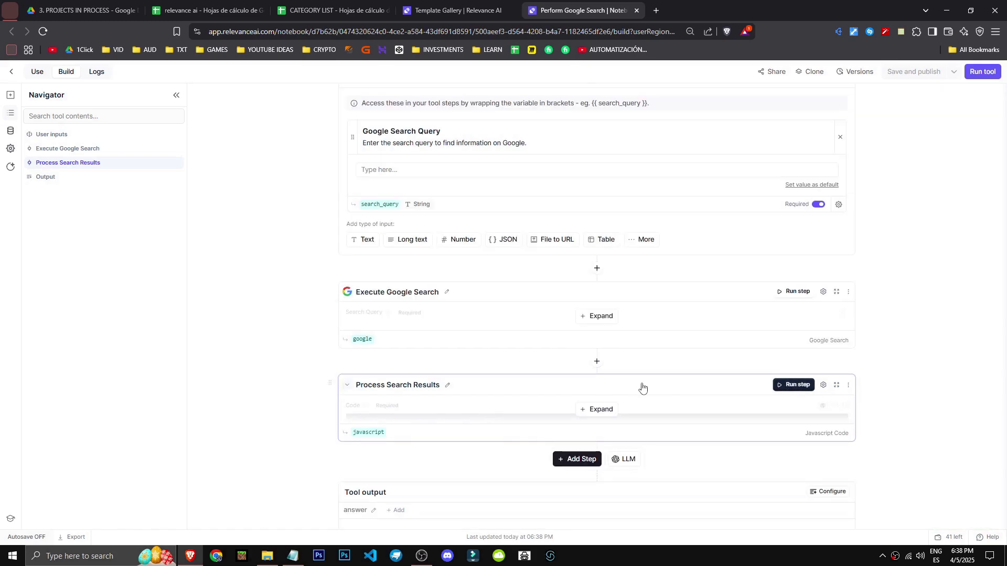
{"action": "scroll", "coordinate": [249, 410], "scroll_direction": "up", "scroll_amount": 2}
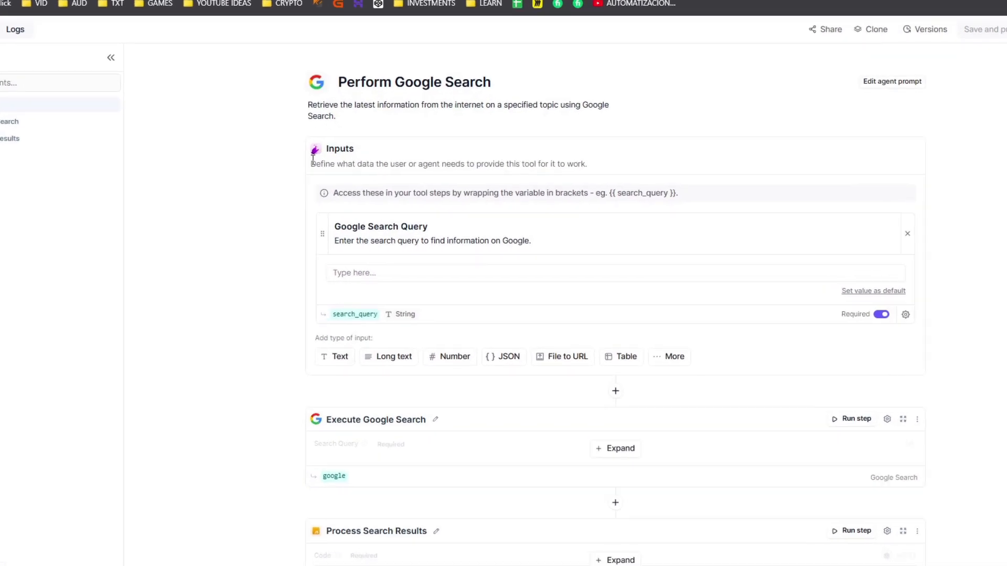
{"action": "scroll", "coordinate": [184, 347], "scroll_direction": "down", "scroll_amount": 5}
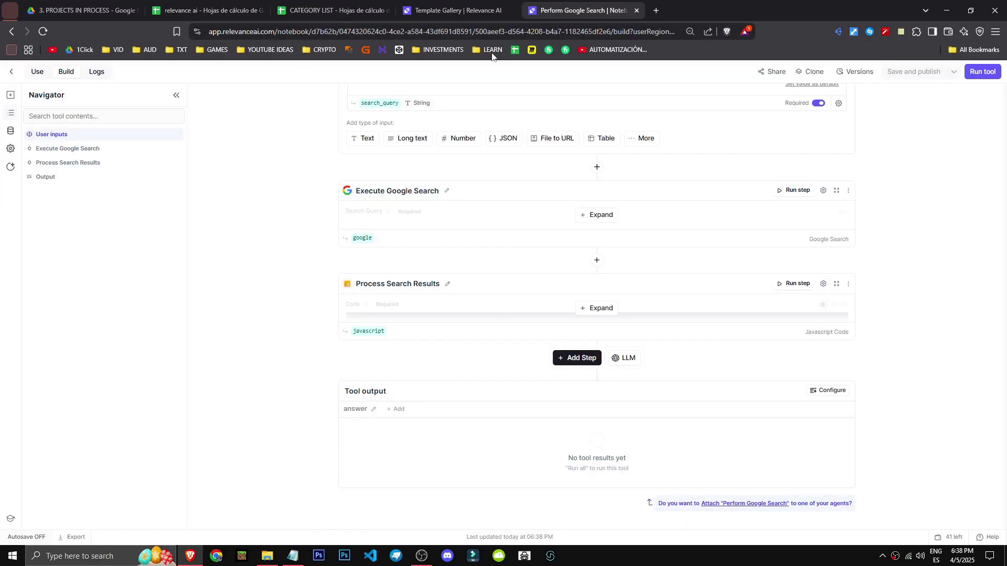
{"action": "left_click", "coordinate": [636, 10]}
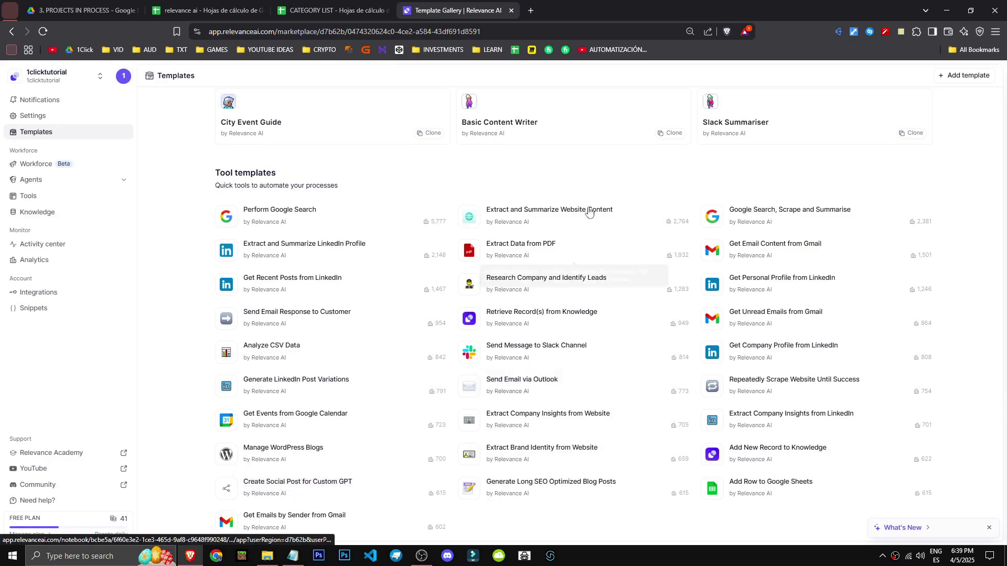
Step: Return to the tool templates and load several further batches to examine the Gmail, Google Sheets, Notion and HubSpot tools
{"action": "scroll", "coordinate": [374, 376], "scroll_direction": "up", "scroll_amount": 15}
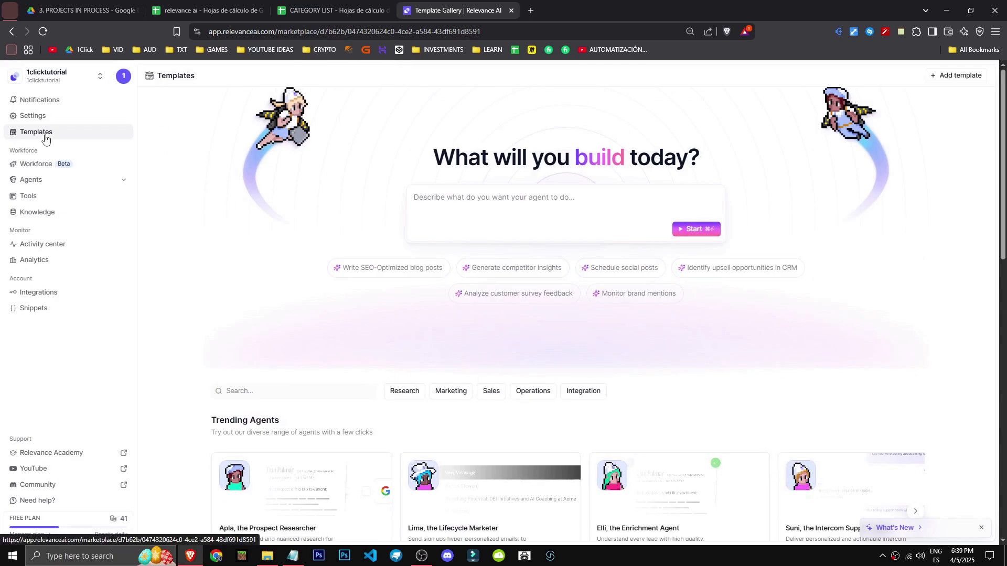
{"action": "scroll", "coordinate": [540, 501], "scroll_direction": "down", "scroll_amount": 15}
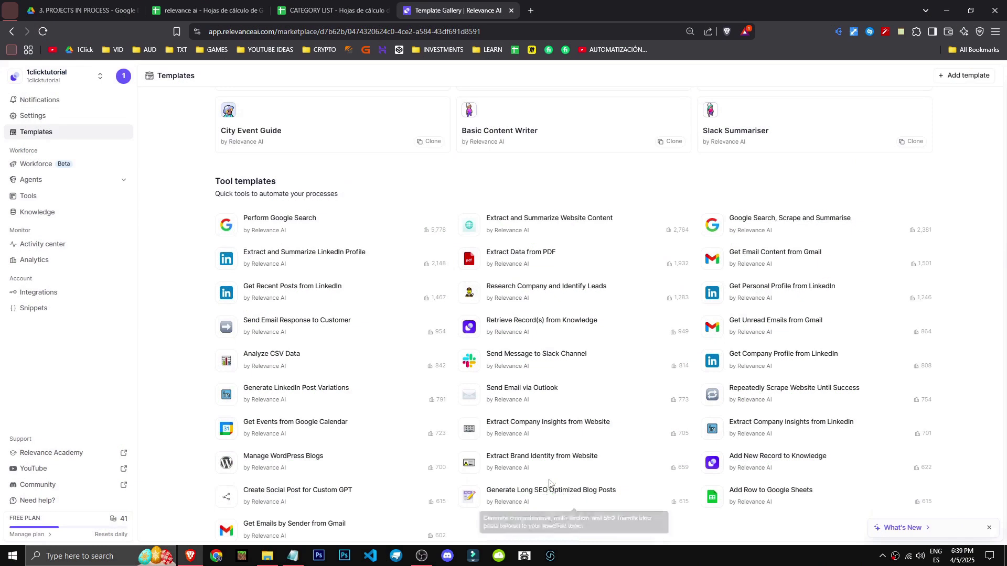
{"action": "left_click", "coordinate": [577, 526]}
{"action": "scroll", "coordinate": [367, 461], "scroll_direction": "down", "scroll_amount": 1}
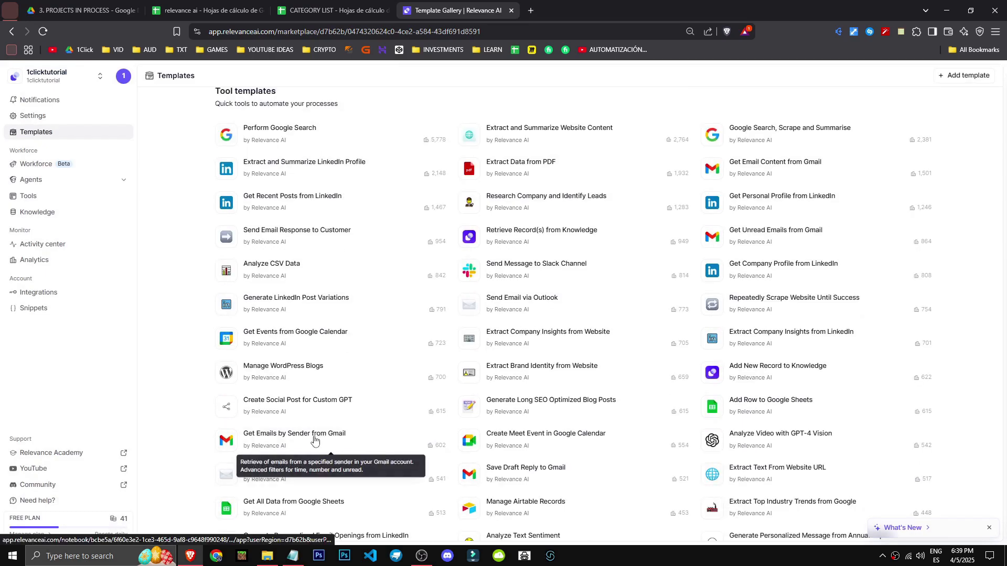
{"action": "scroll", "coordinate": [342, 428], "scroll_direction": "down", "scroll_amount": 5}
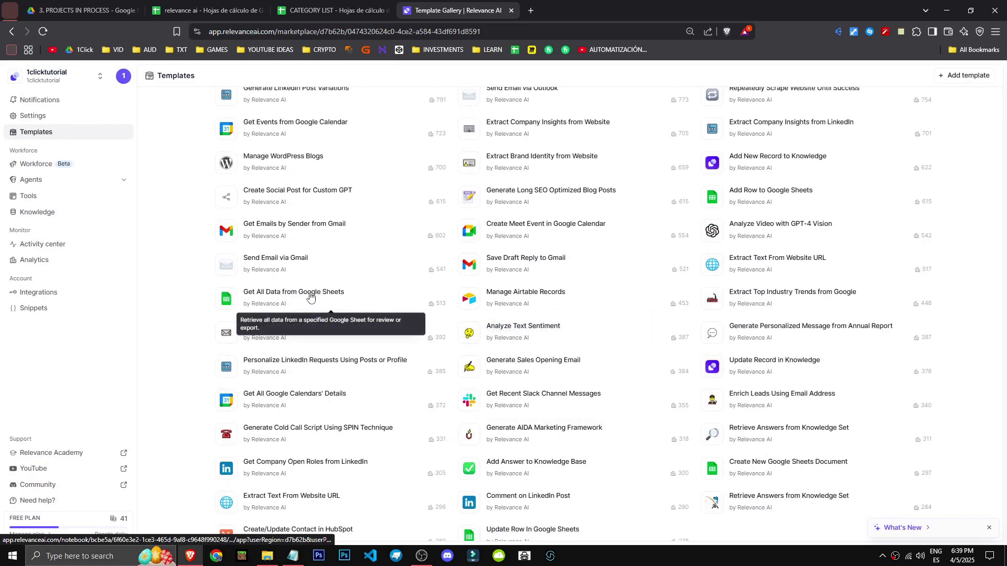
{"action": "scroll", "coordinate": [498, 441], "scroll_direction": "down", "scroll_amount": 6}
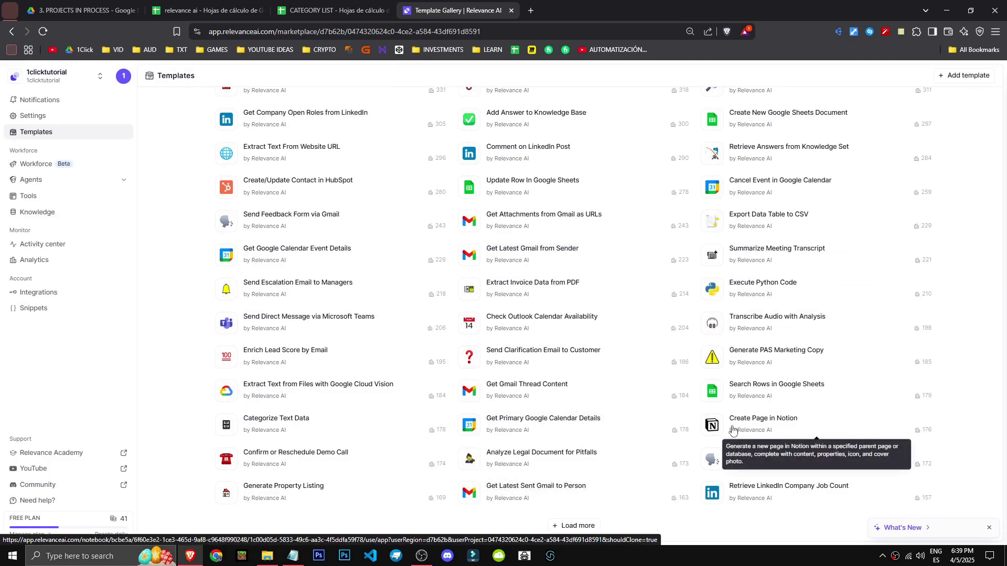
{"action": "left_click", "coordinate": [573, 525]}
{"action": "scroll", "coordinate": [547, 456], "scroll_direction": "down", "scroll_amount": 6}
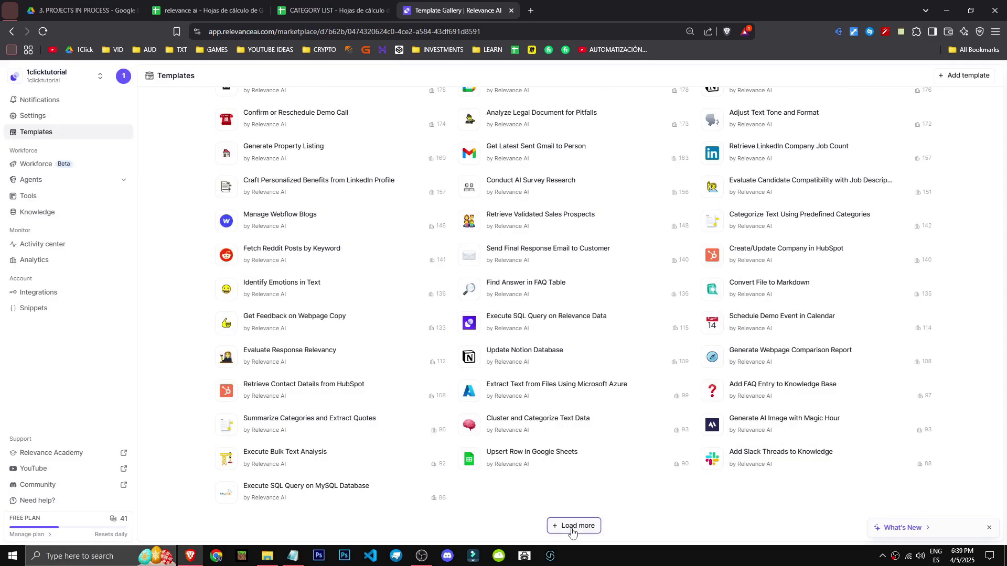
{"action": "left_click", "coordinate": [571, 528]}
{"action": "scroll", "coordinate": [570, 517], "scroll_direction": "down", "scroll_amount": 6}
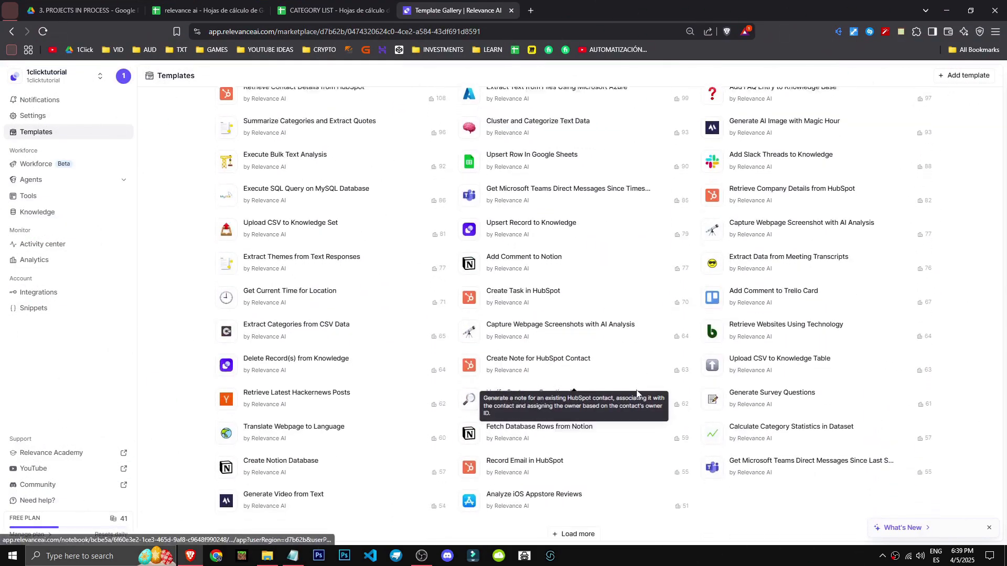